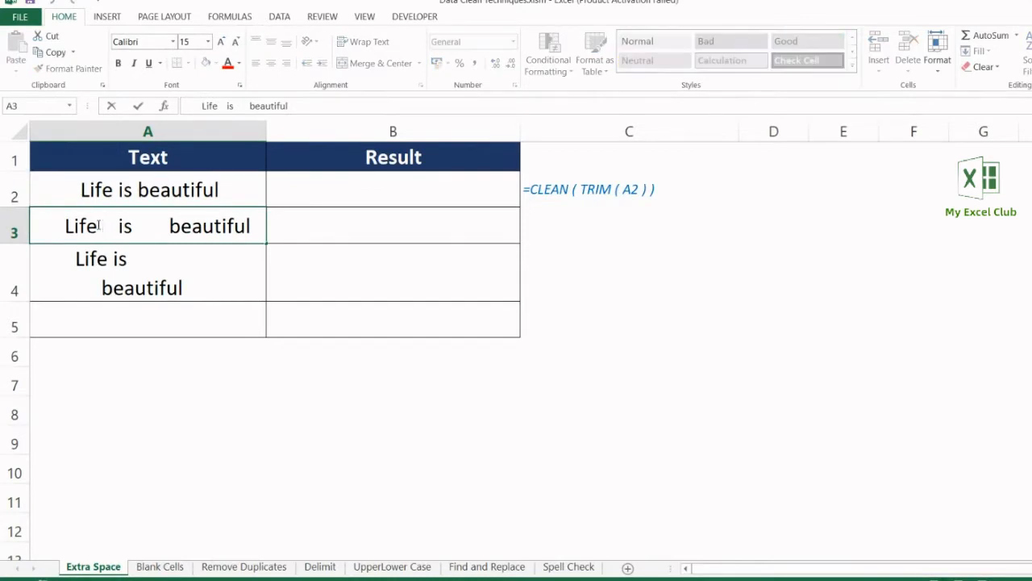
Inspect the text in A3, A4 and A5 for extra spaces and line breaks.
drag(98, 226, 142, 228)
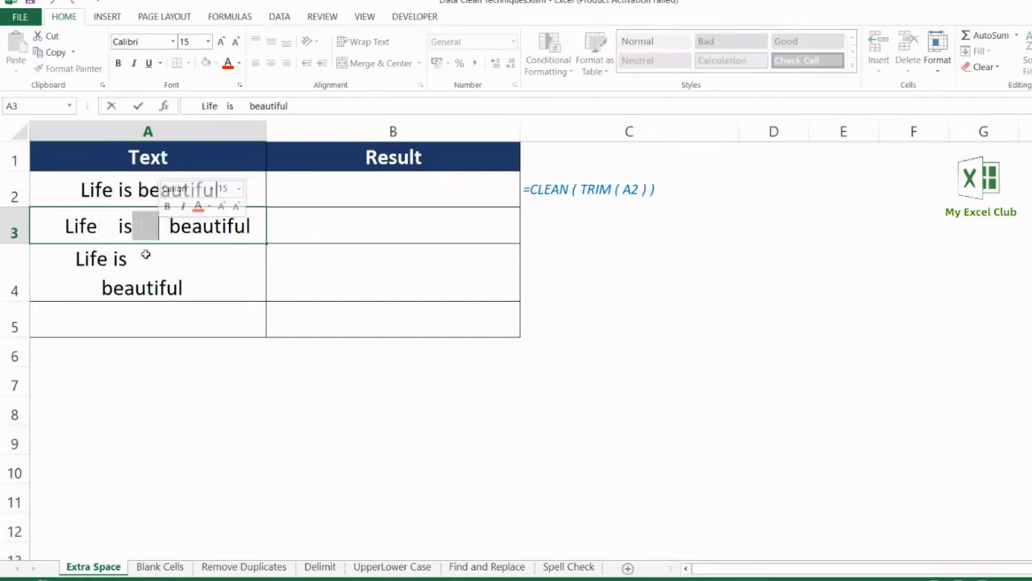
click(145, 254)
double_click(126, 270)
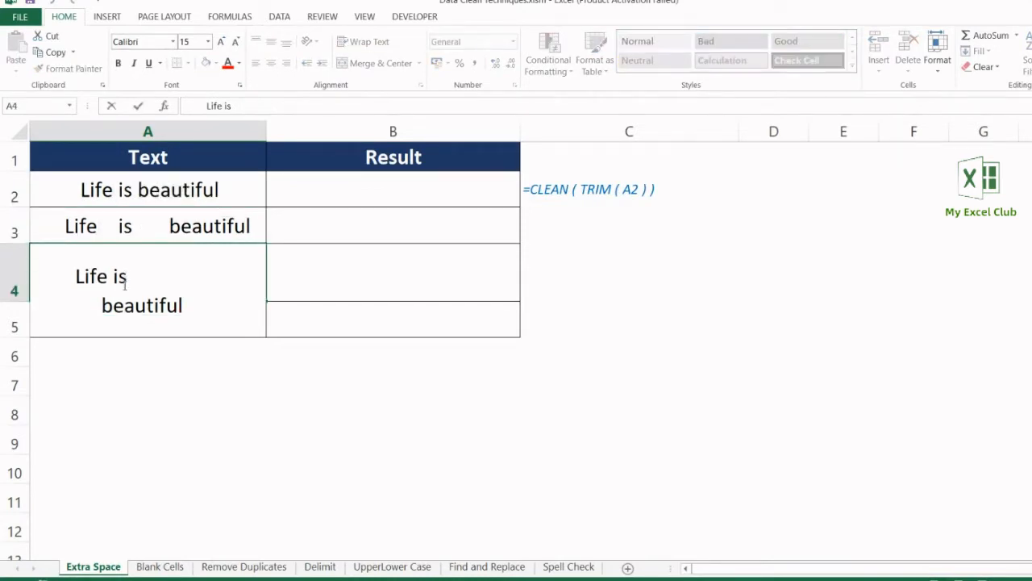
drag(34, 305, 97, 295)
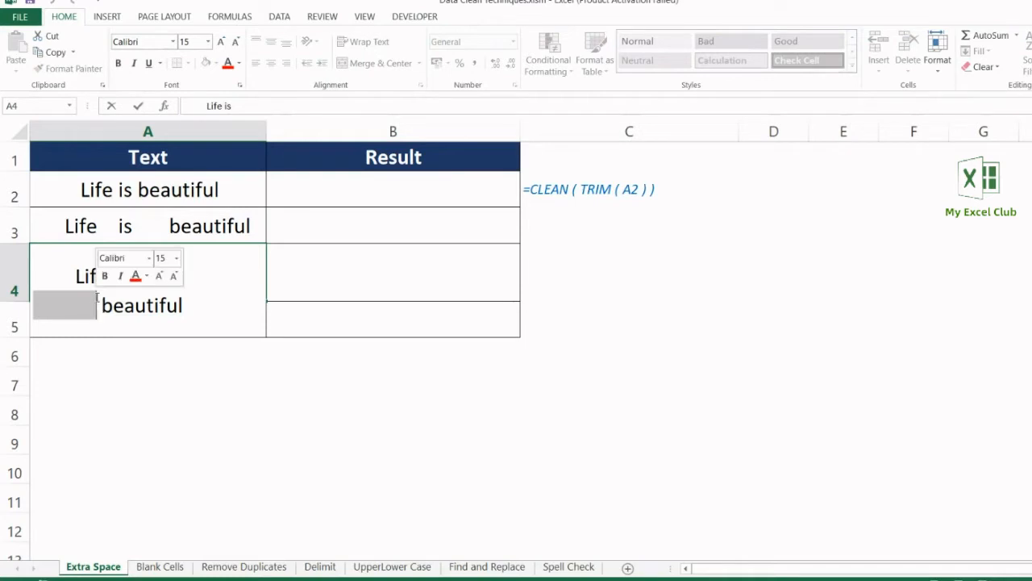
key(Return)
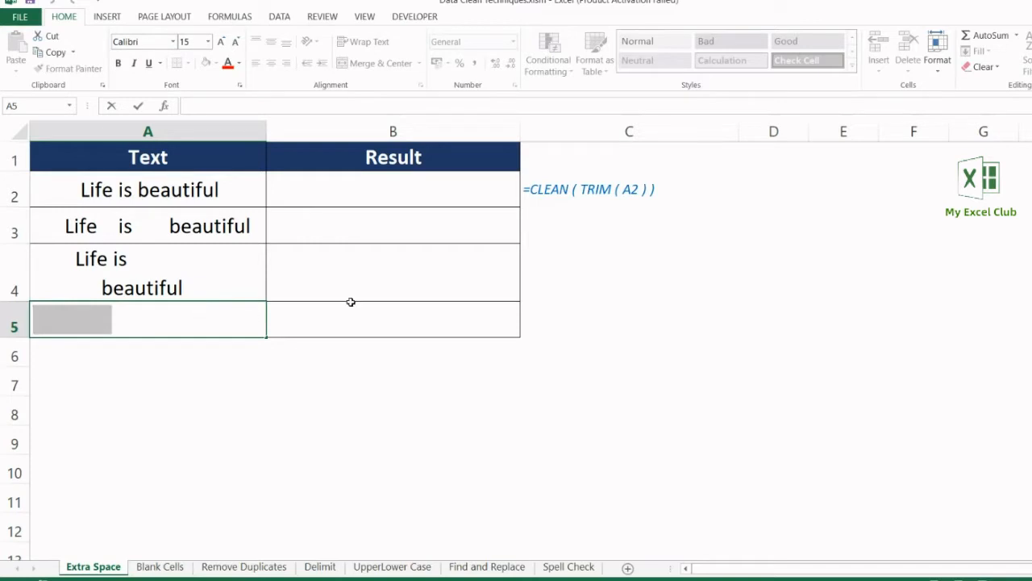
Enter the formula =TRIM(A2) in B2 to remove the extra spaces from the first text.
click(413, 191)
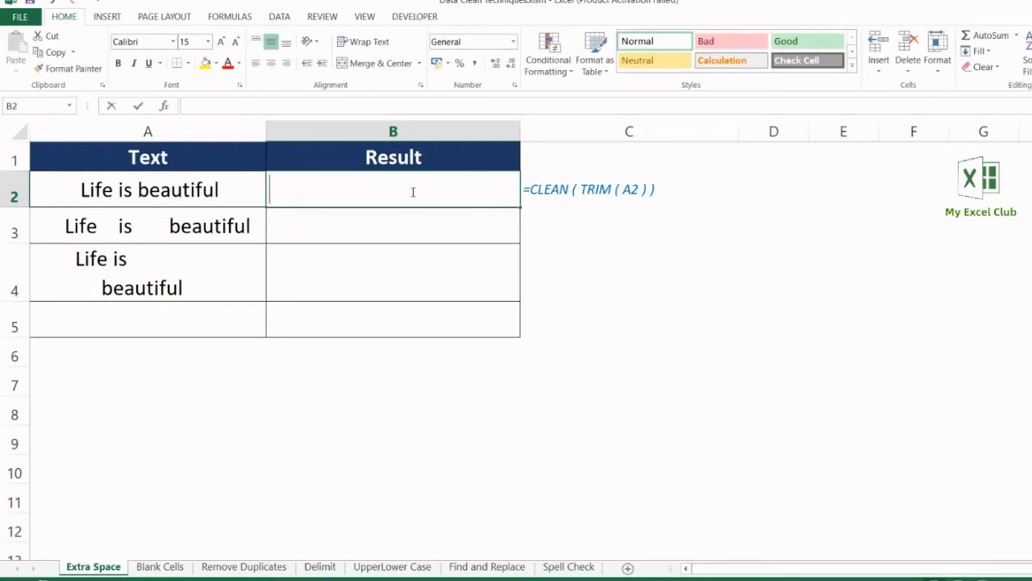
text(=trim()
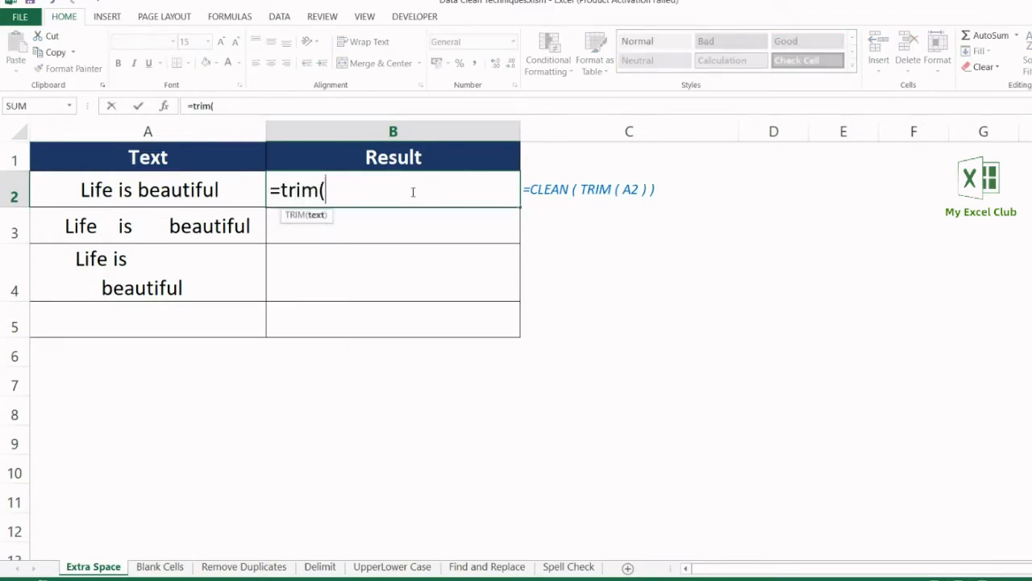
click(231, 190)
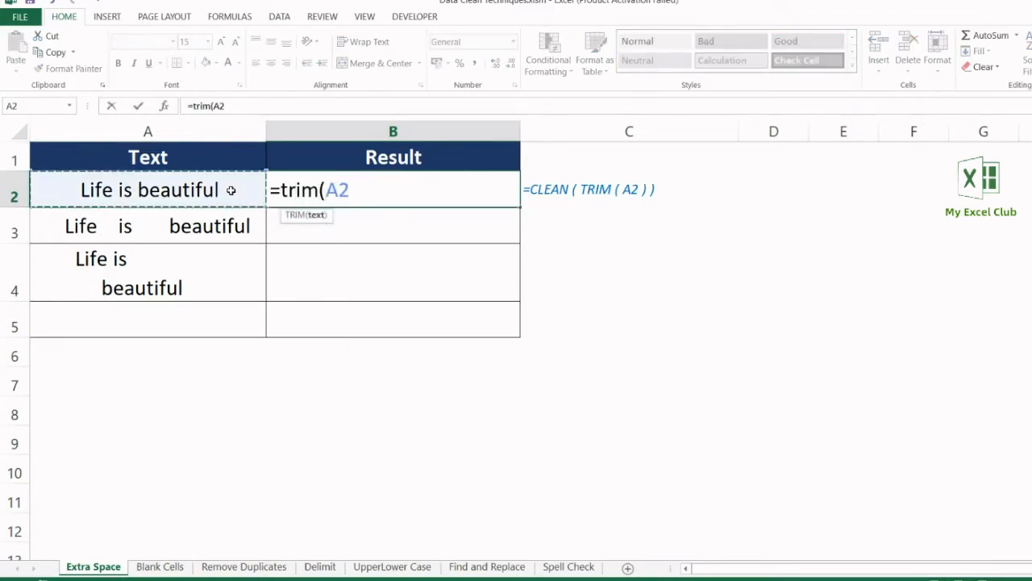
text())
key(Return)
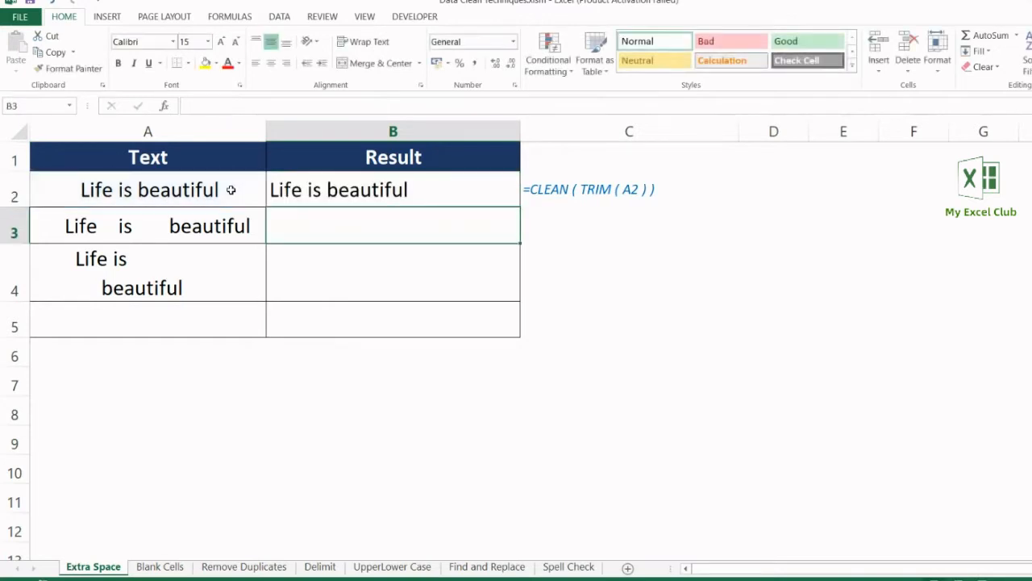
Copy the TRIM formula from B2 over the Result cells B2:B5.
click(320, 190)
key(ctrl+c)
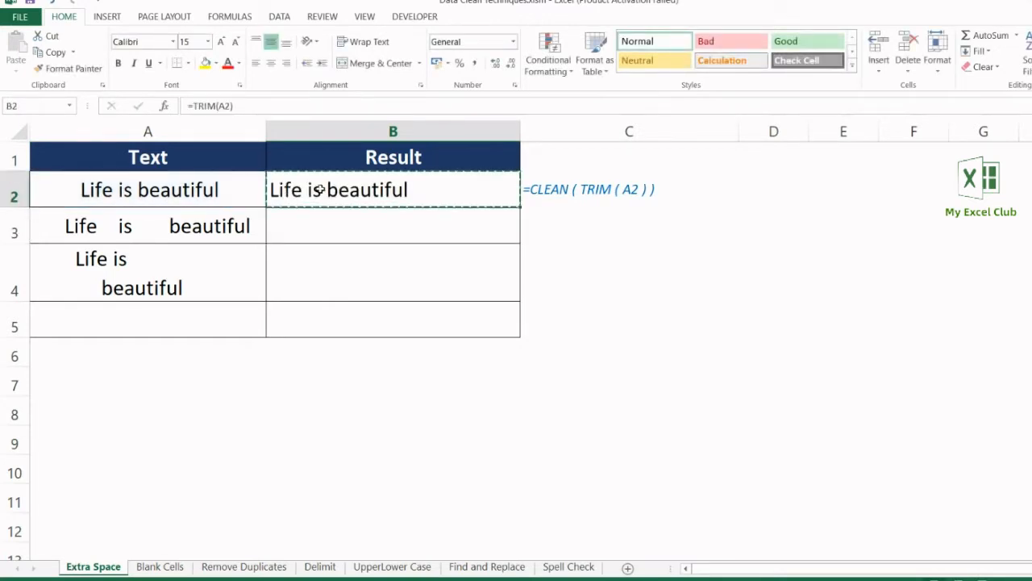
drag(319, 190, 321, 321)
key(ctrl+v)
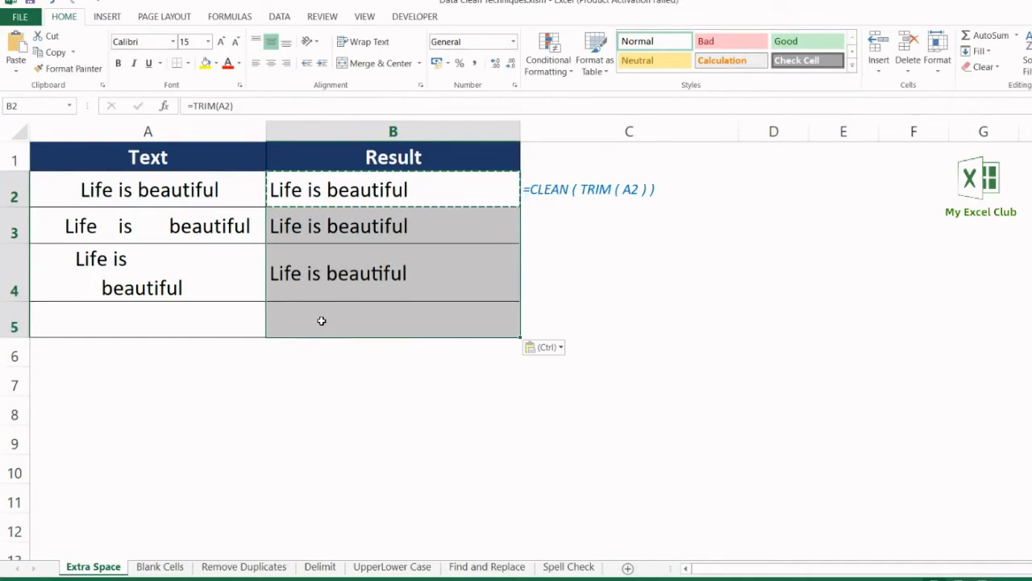
Replace the TRIM formulas in B2:B5 with their values using Paste Special.
key(ctrl+c)
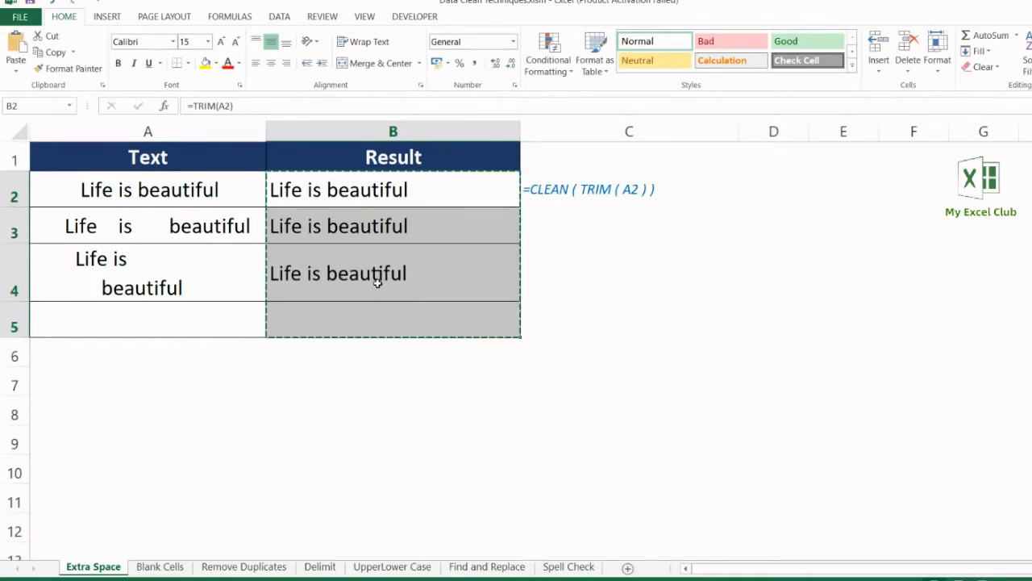
right_click(380, 279)
click(429, 367)
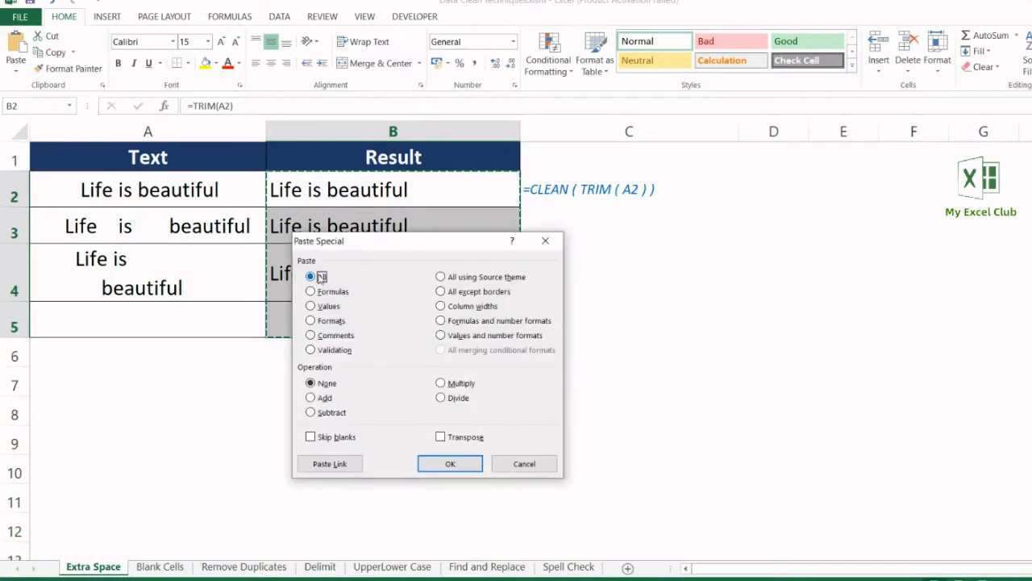
click(324, 306)
click(461, 465)
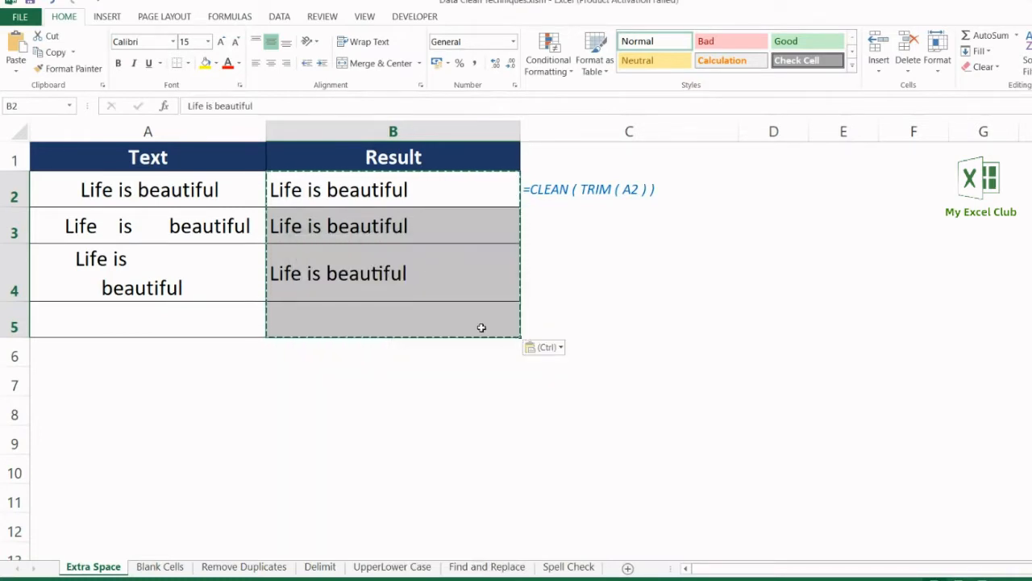
Inspect the trimmed text in B4 for a remaining line break.
click(353, 270)
double_click(331, 269)
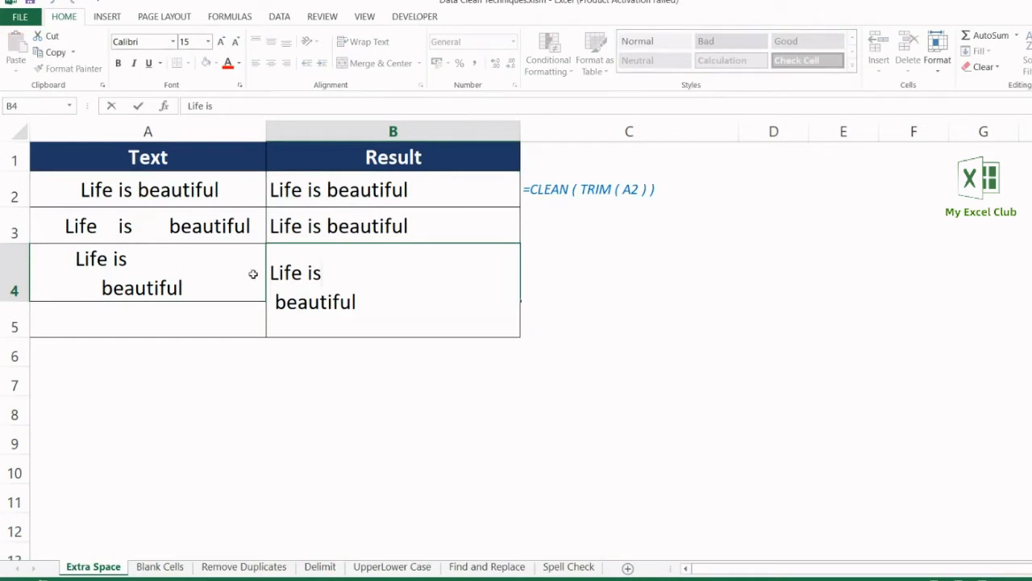
key(Return)
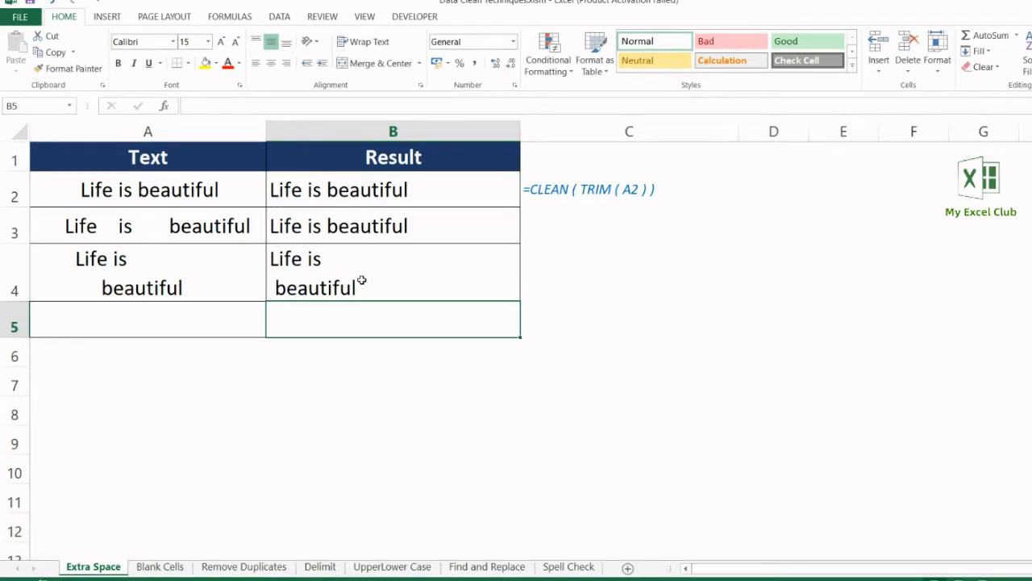
Enter the formula =CLEAN(TRIM(A2)) in B2 to remove both extra spaces and line breaks.
click(387, 191)
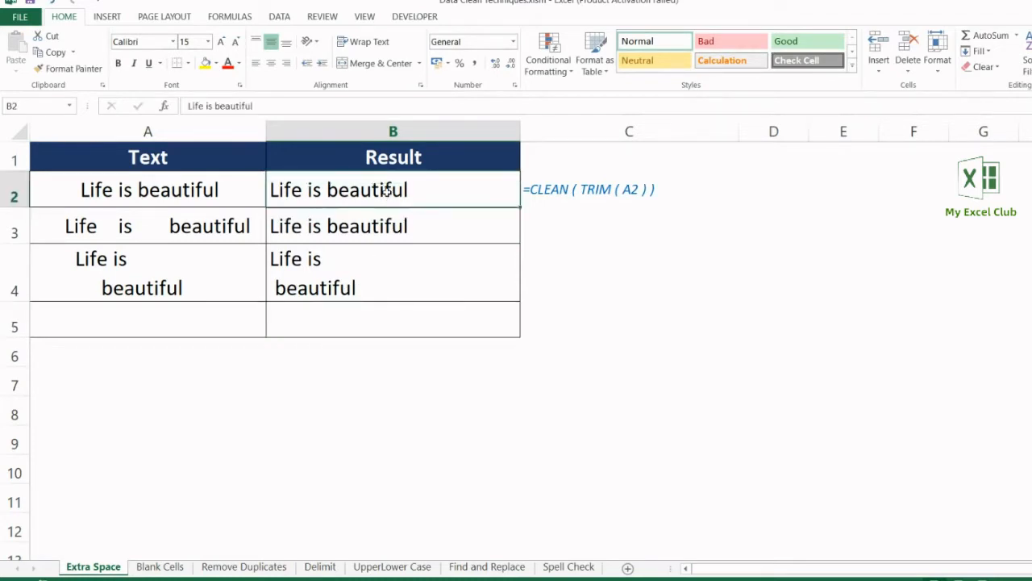
text(=clean)
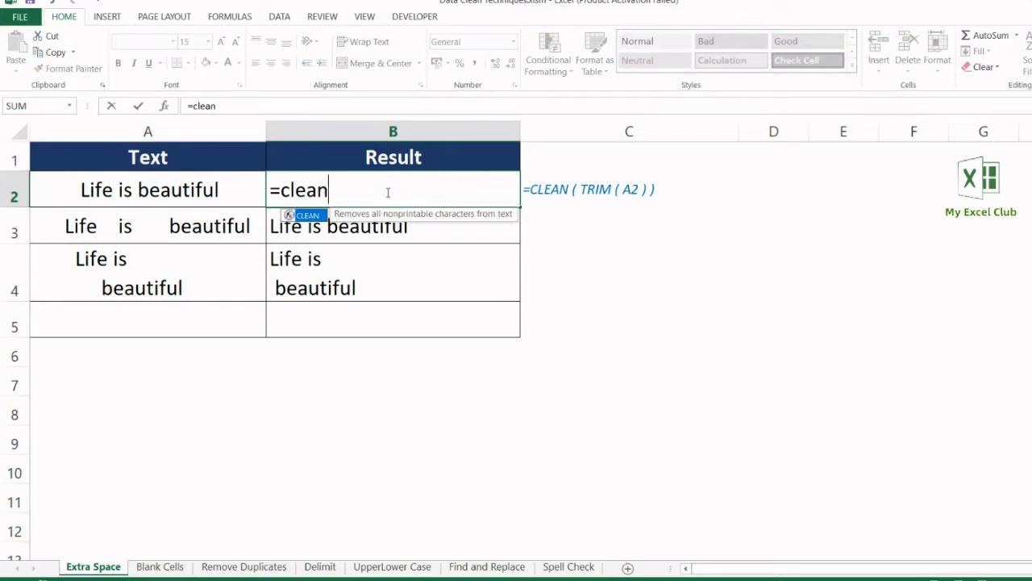
text((trim()
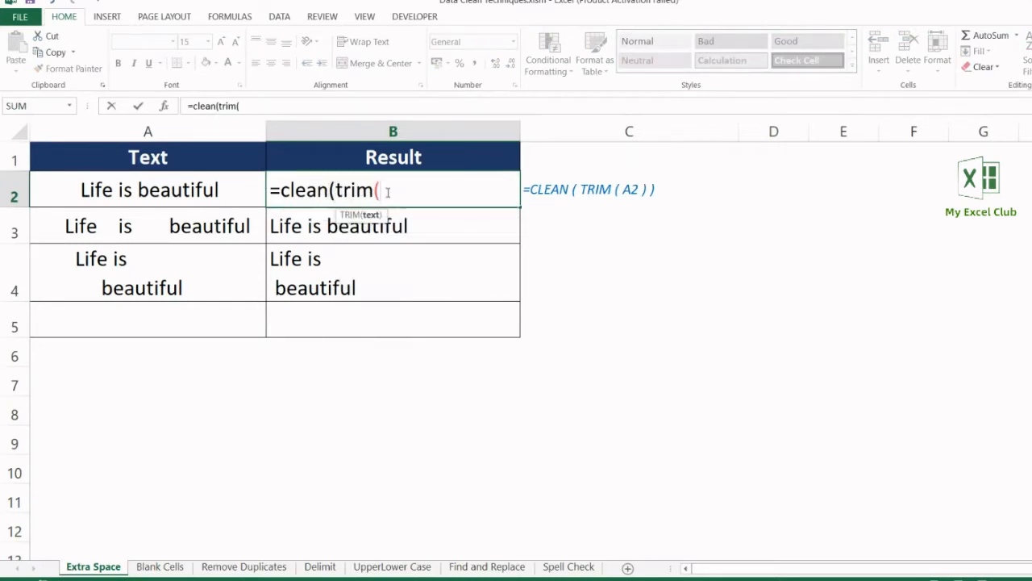
click(228, 182)
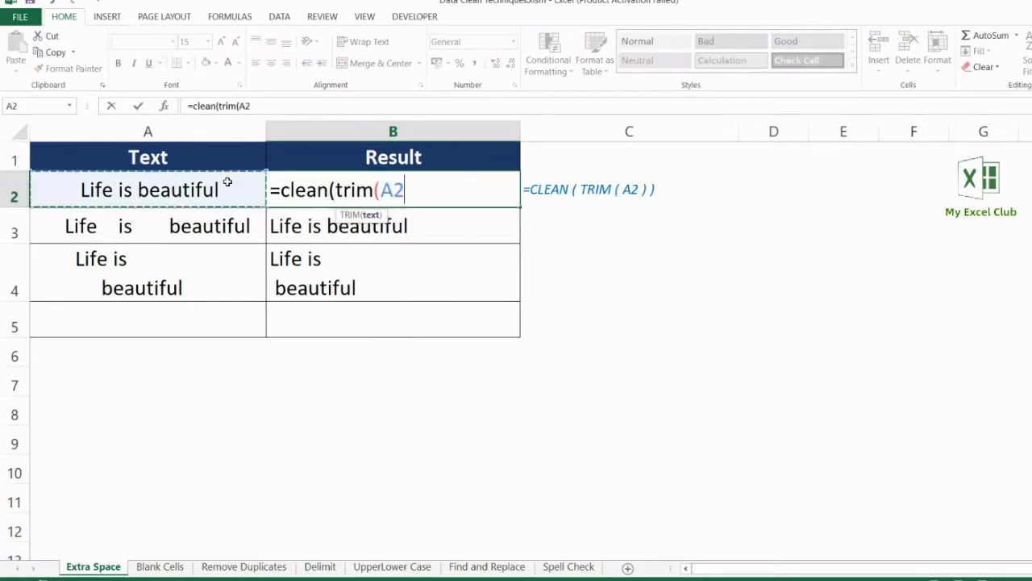
text()))
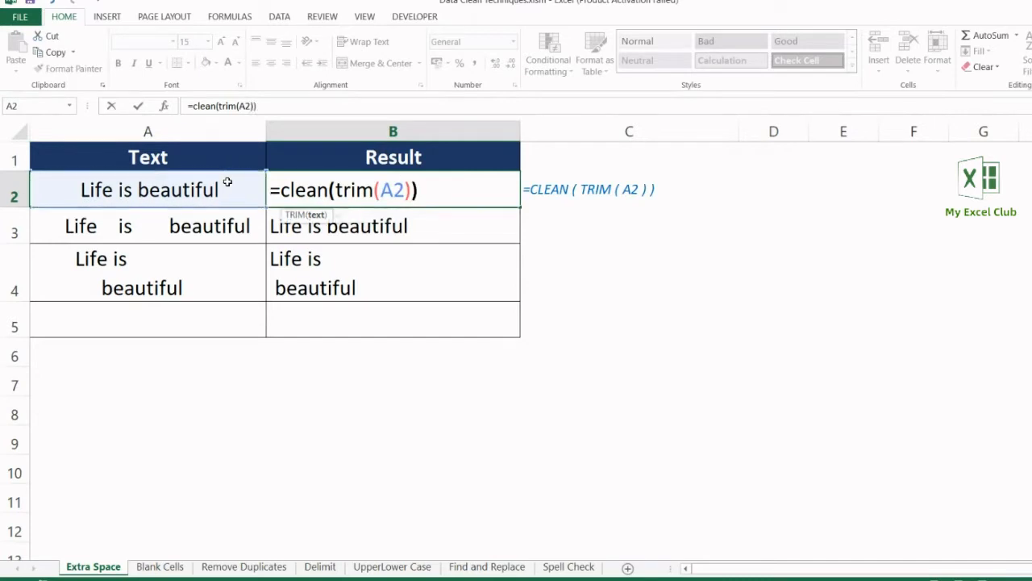
key(Return)
Copy the CLEAN and TRIM formula from B2 down the Result column to B5.
key(Up)
key(ctrl+c)
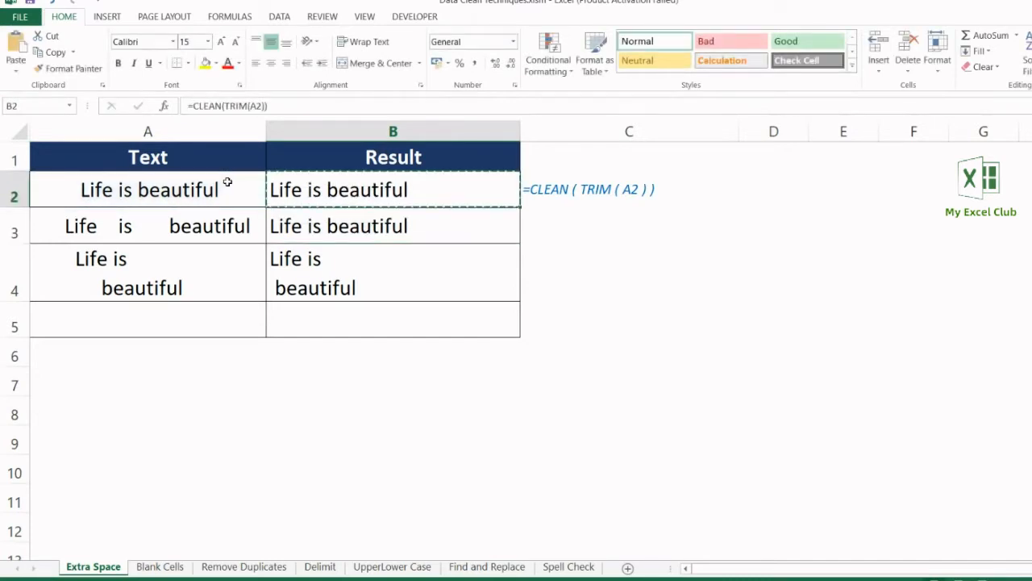
drag(272, 226, 330, 315)
key(ctrl+v)
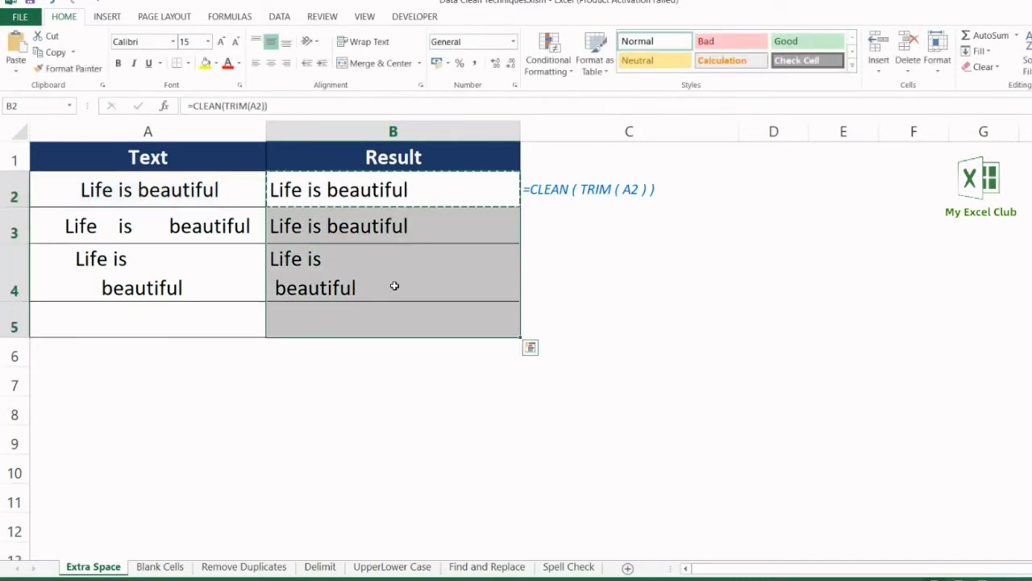
Convert the CLEAN and TRIM formulas in B2:B5 to static values with Paste Special.
right_click(421, 227)
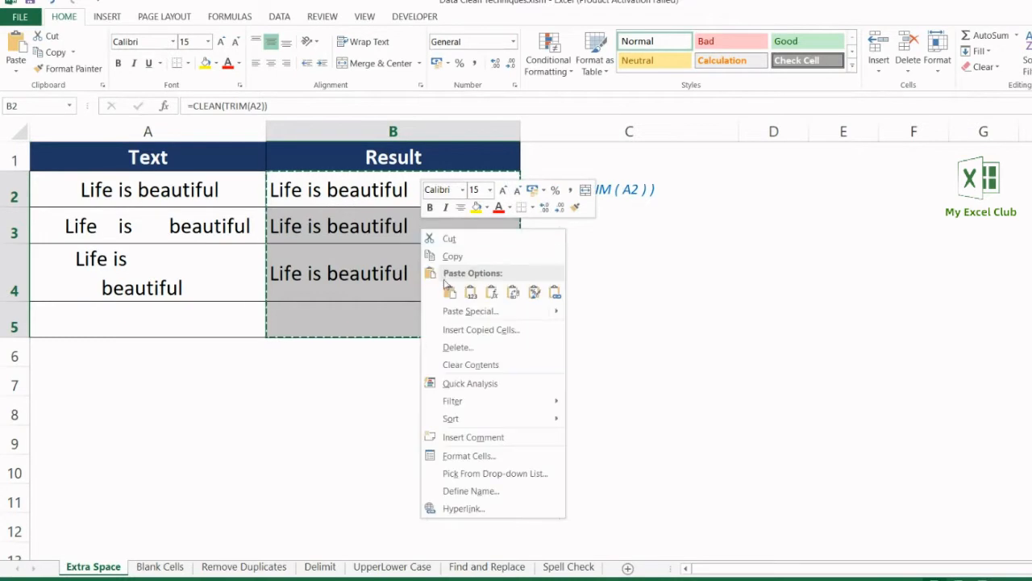
click(452, 310)
click(345, 251)
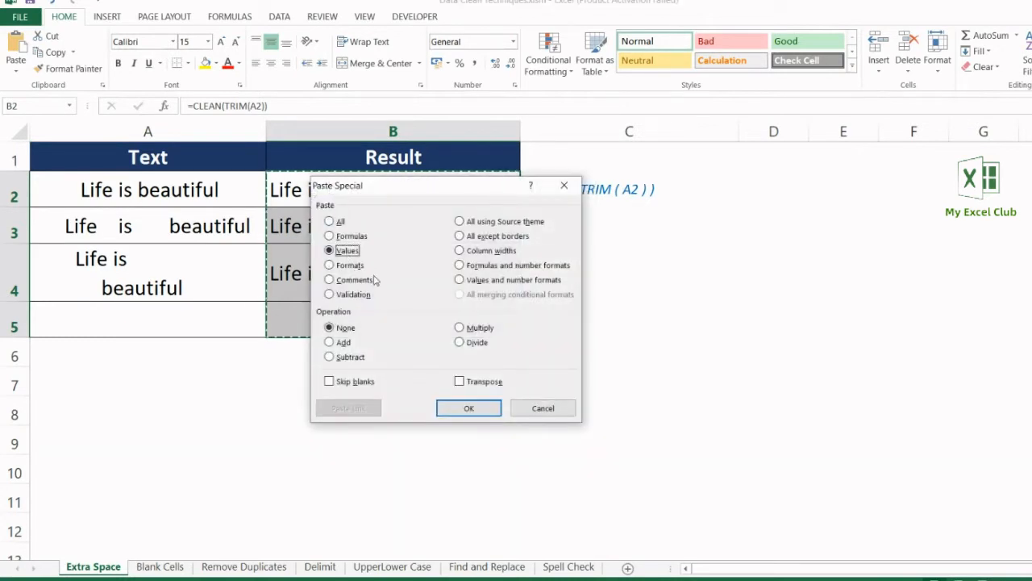
click(468, 408)
Check the cleaned texts in B2:B5 for leftover spaces and line breaks against the source column.
click(445, 274)
key(F2)
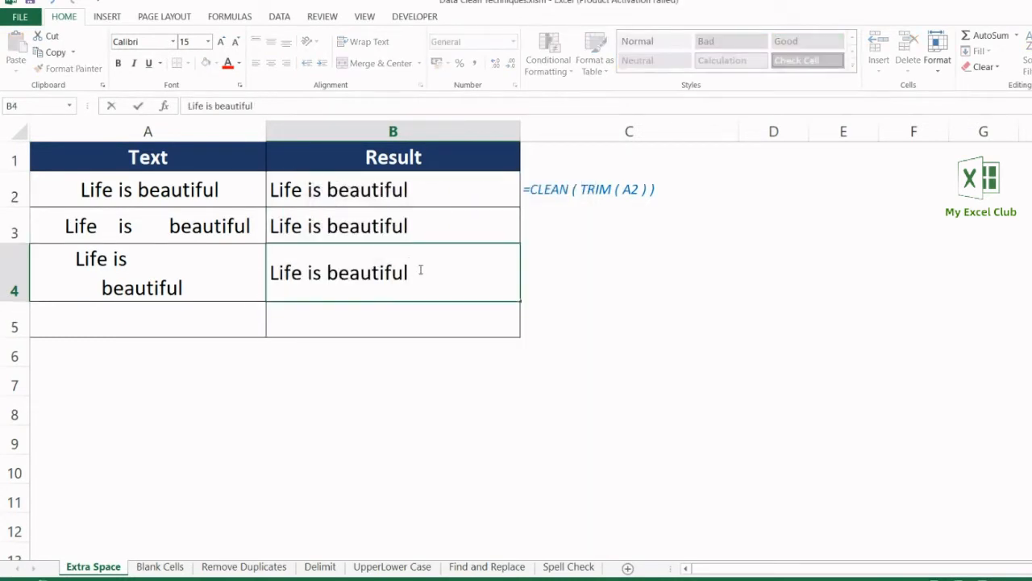
drag(420, 270, 198, 267)
click(409, 317)
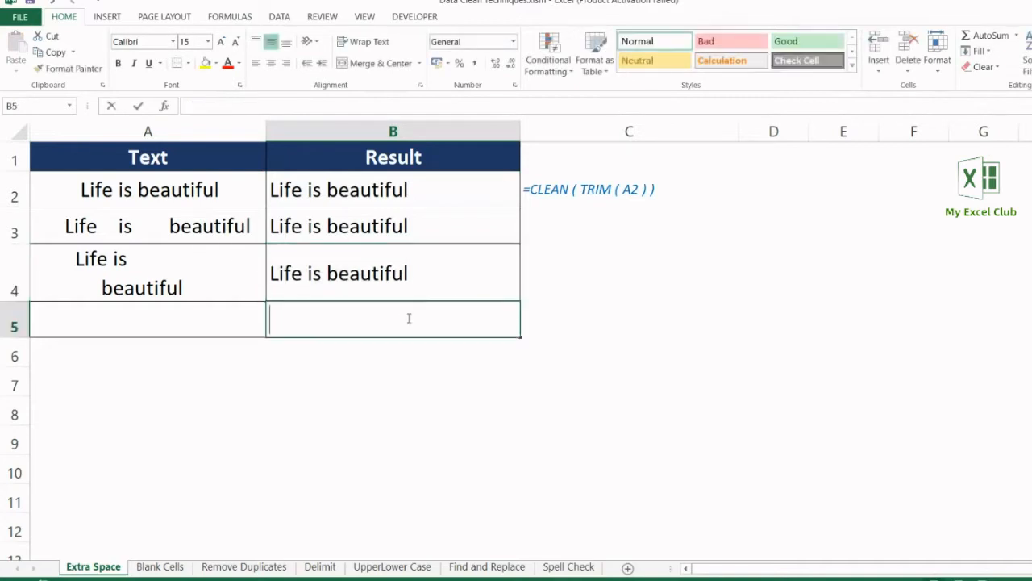
double_click(457, 226)
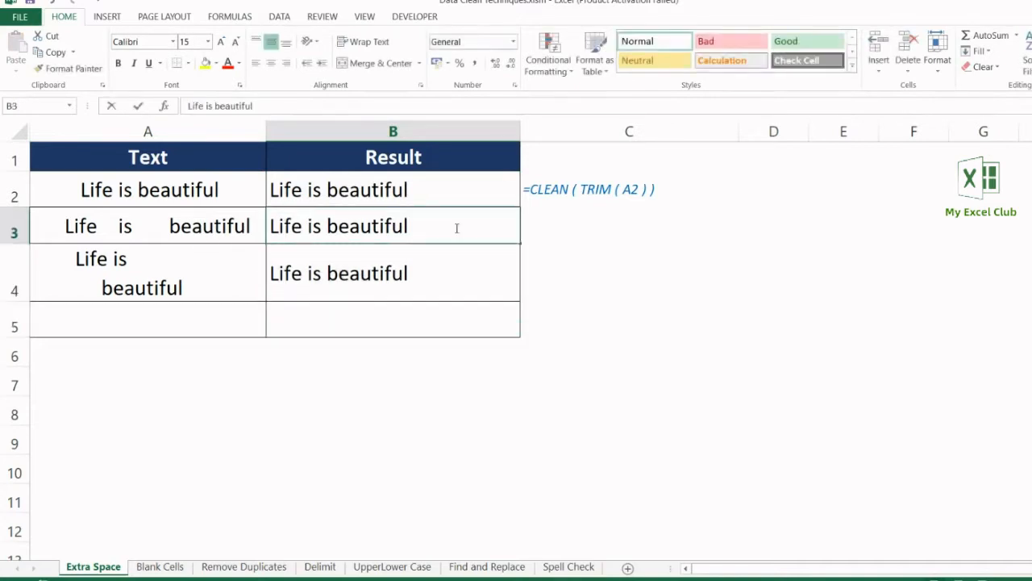
double_click(437, 184)
click(441, 158)
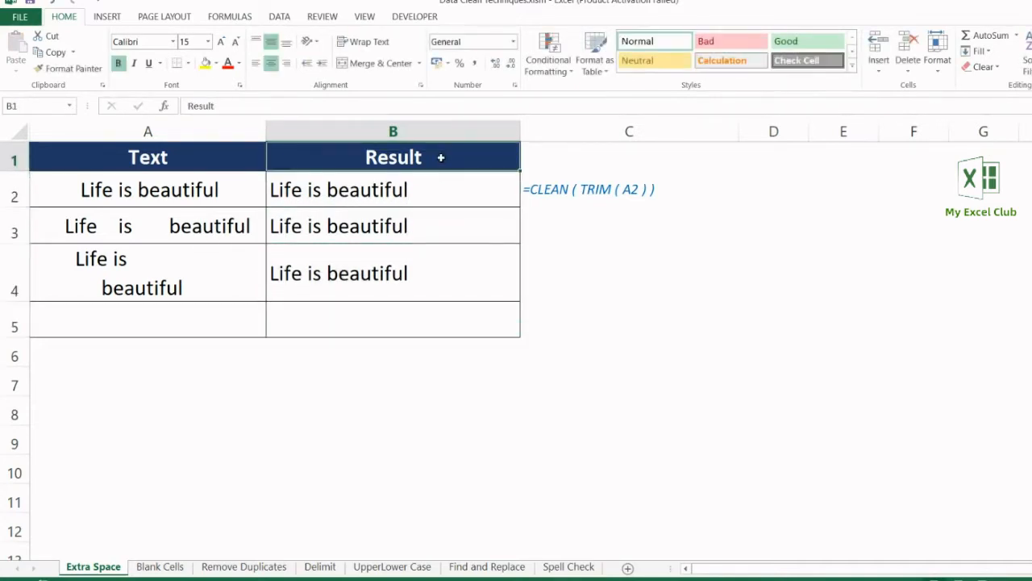
click(597, 190)
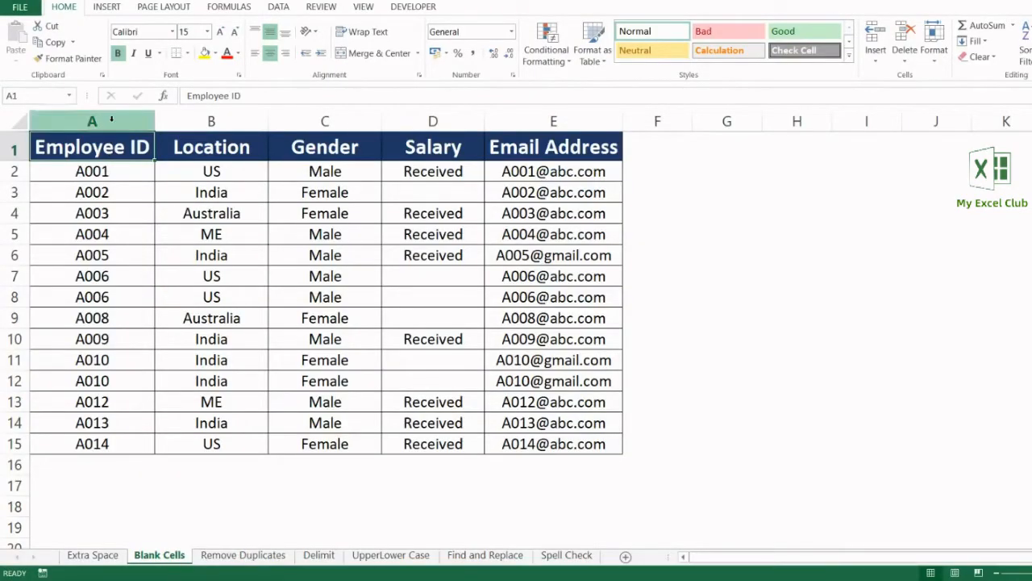
drag(112, 119, 524, 116)
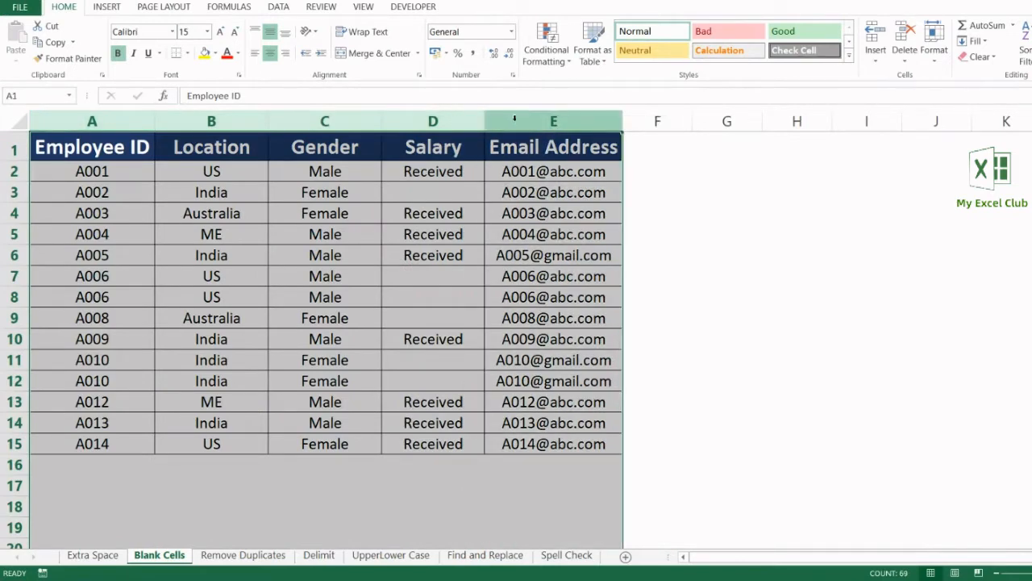
click(441, 117)
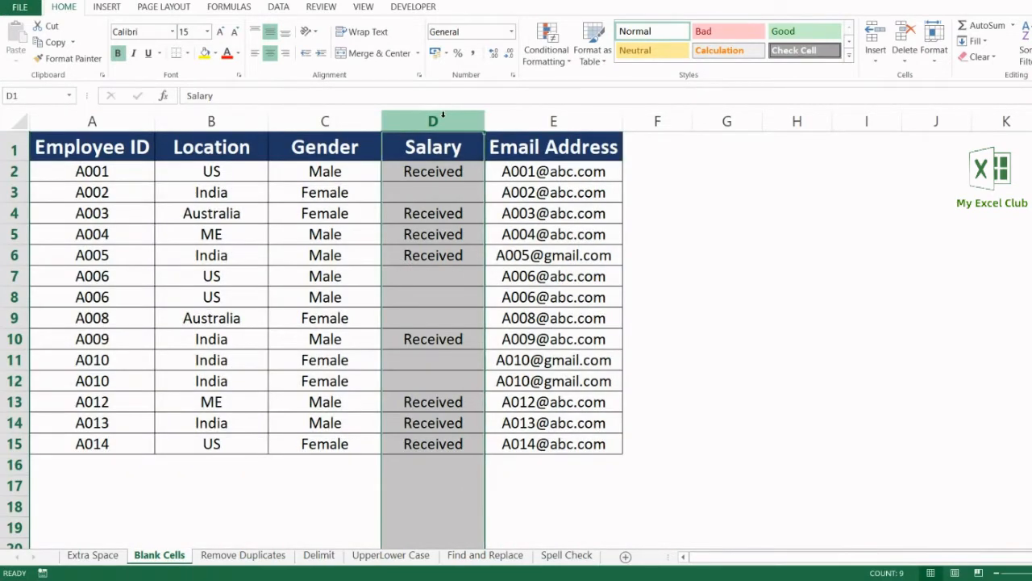
click(117, 147)
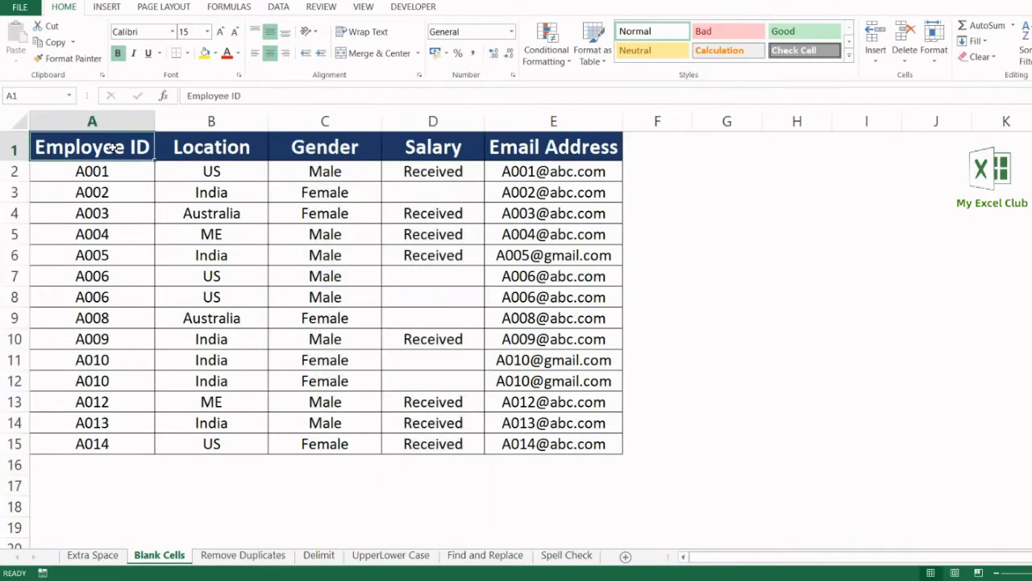
drag(110, 148, 535, 445)
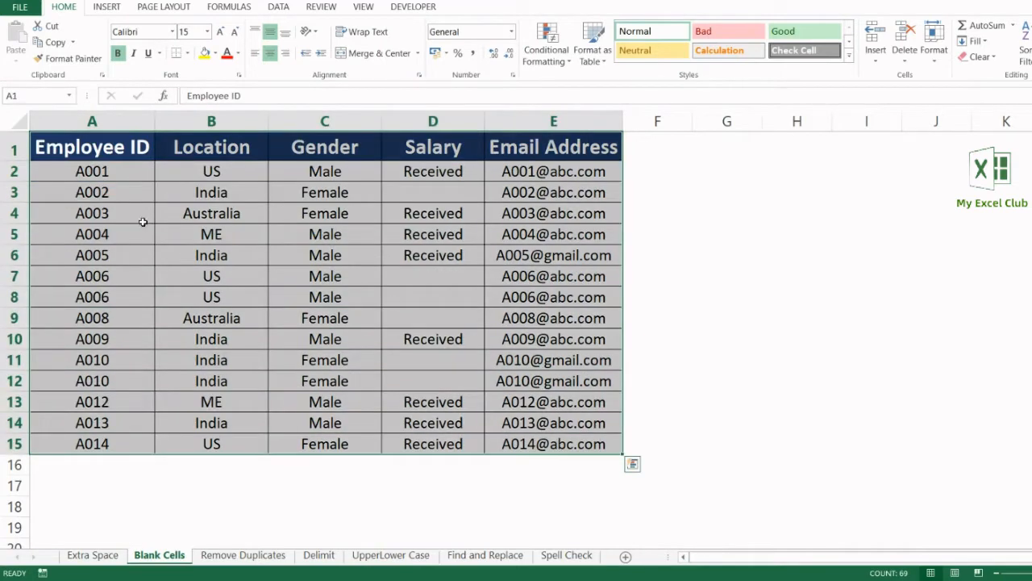
Select all blank cells in the employee table A1:E15 using the Blanks option of Go To Special.
click(120, 150)
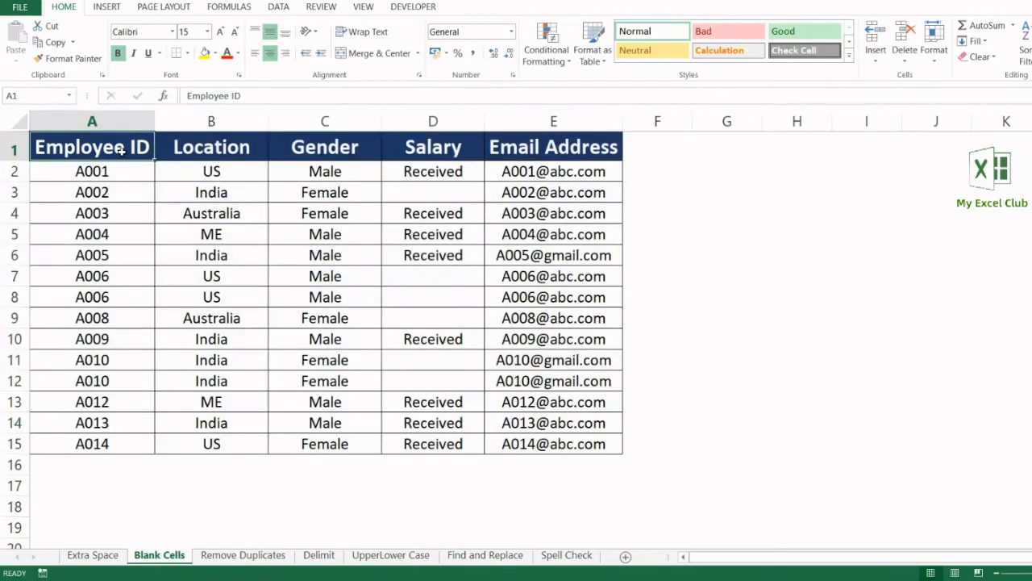
key(ctrl+a)
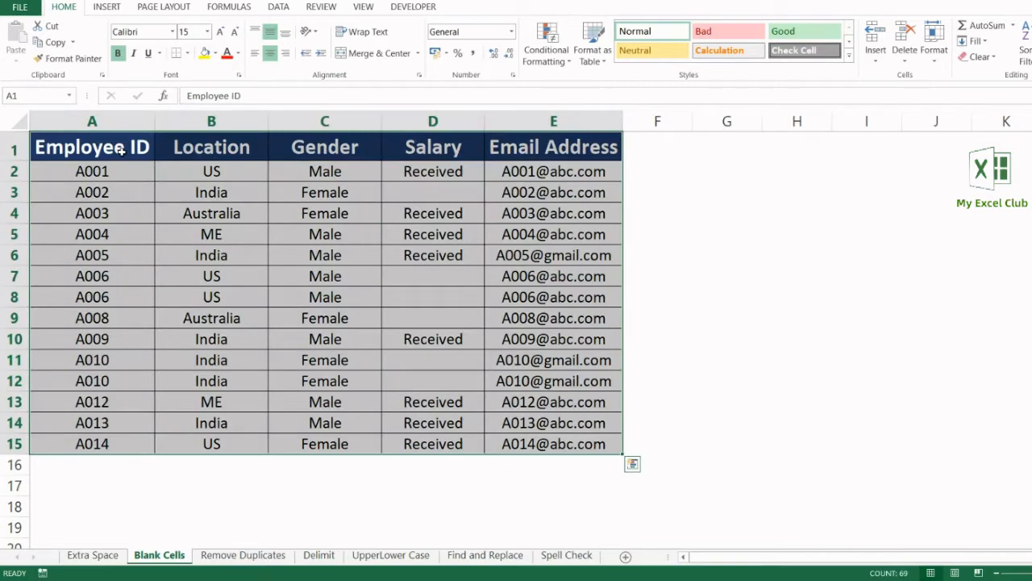
key(F5)
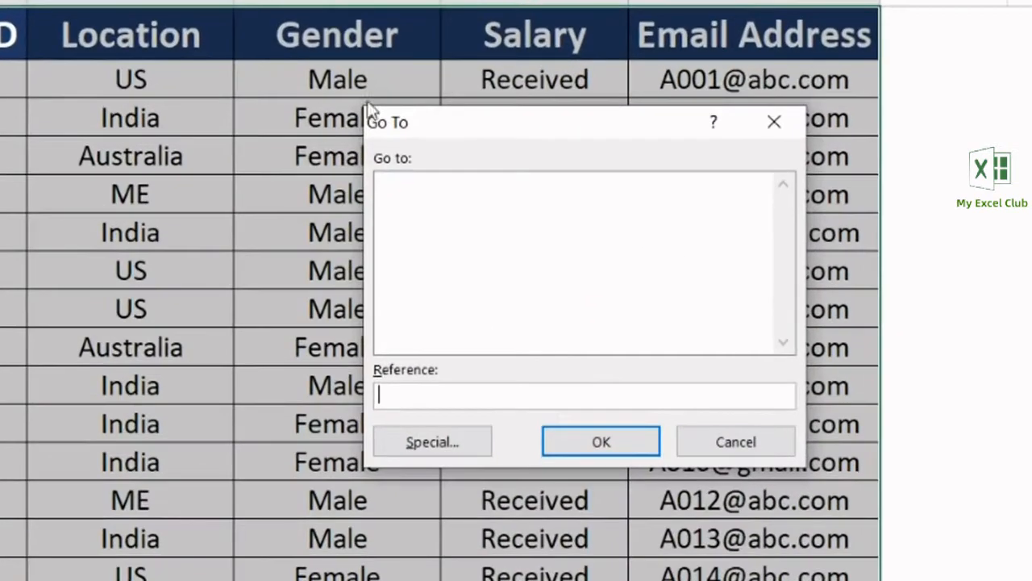
click(432, 443)
click(420, 331)
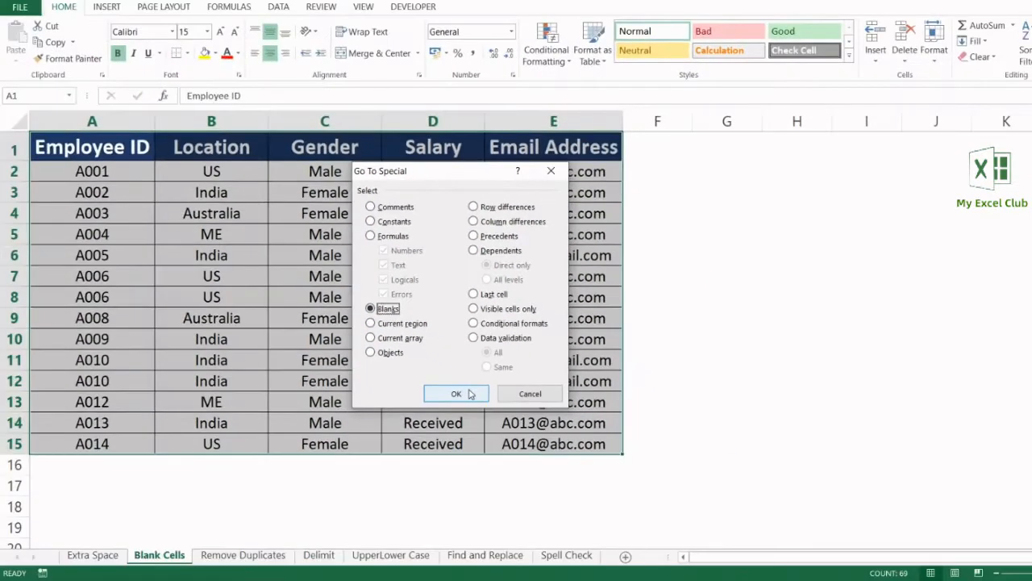
click(576, 485)
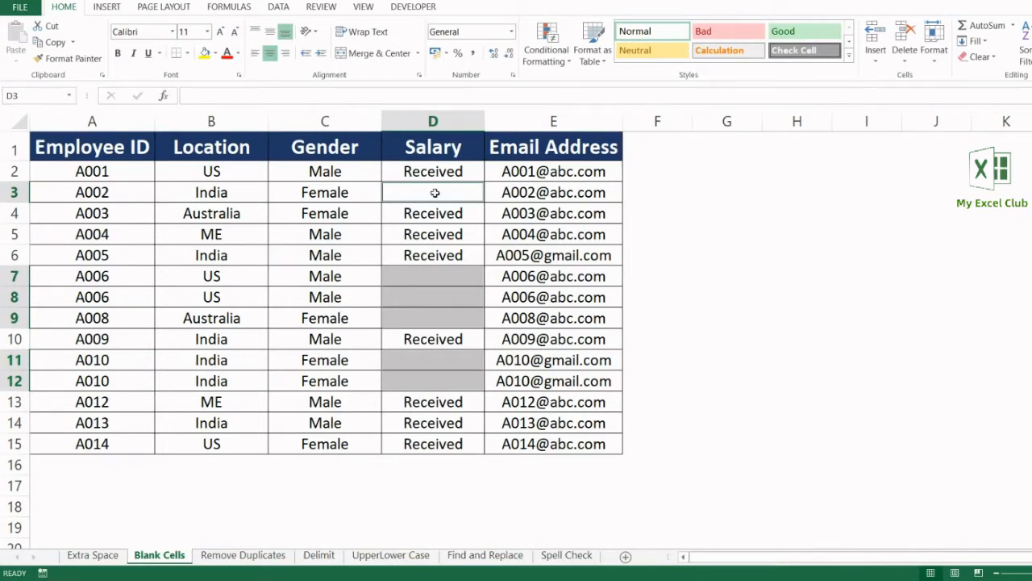
Fill all selected blank Salary cells at once with "Not Received".
text(Not)
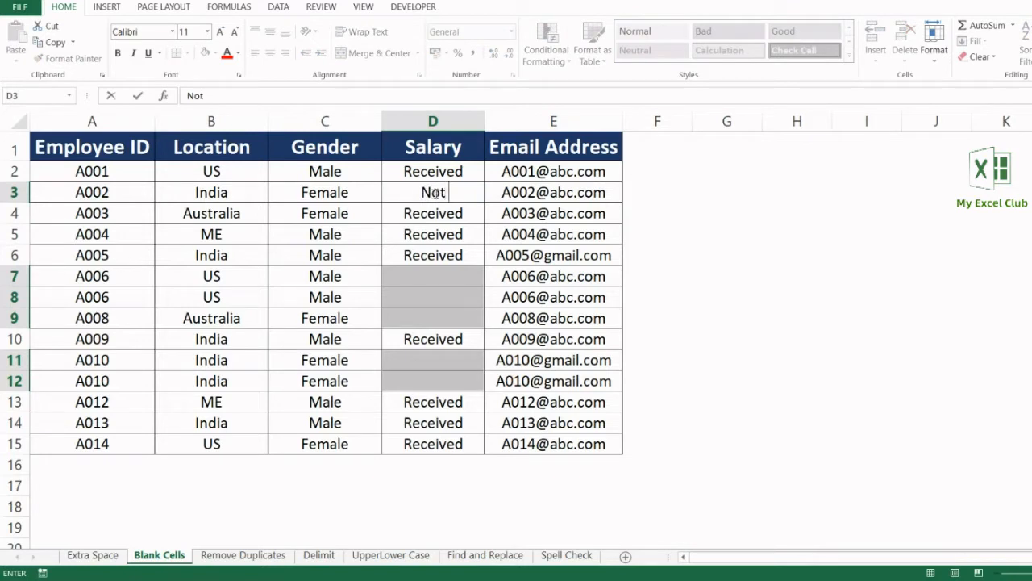
text( Received)
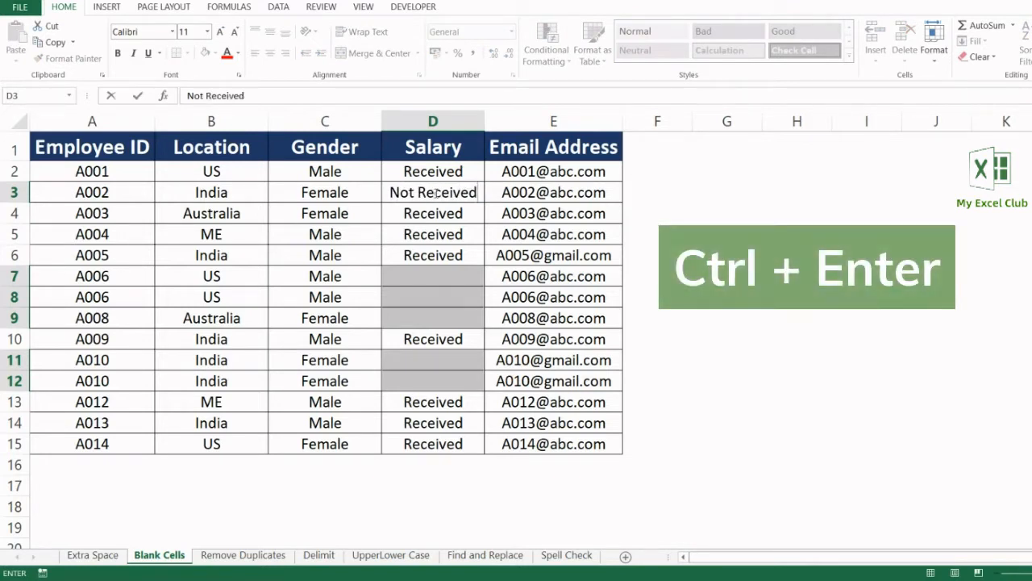
key(ctrl+Return)
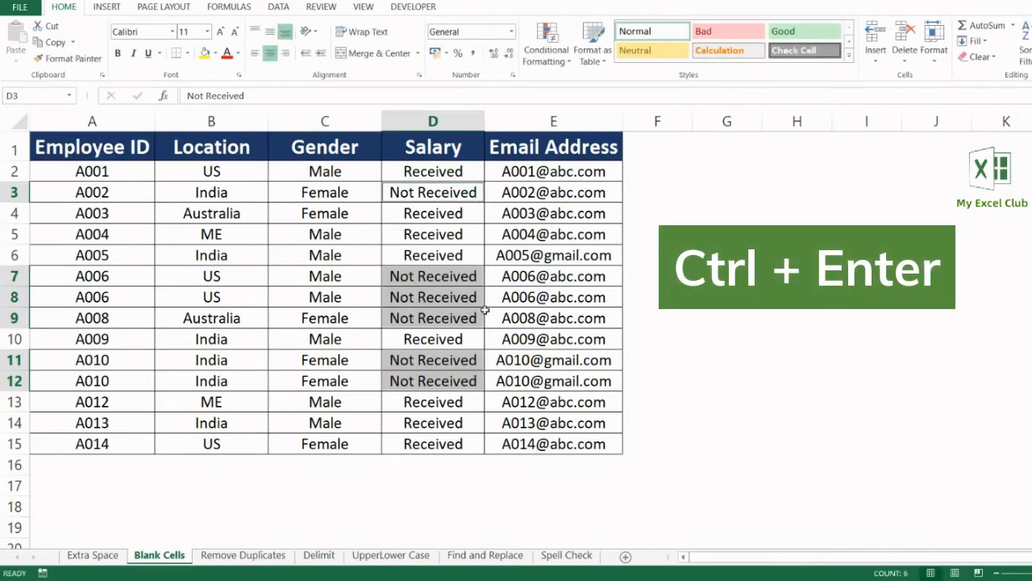
click(449, 231)
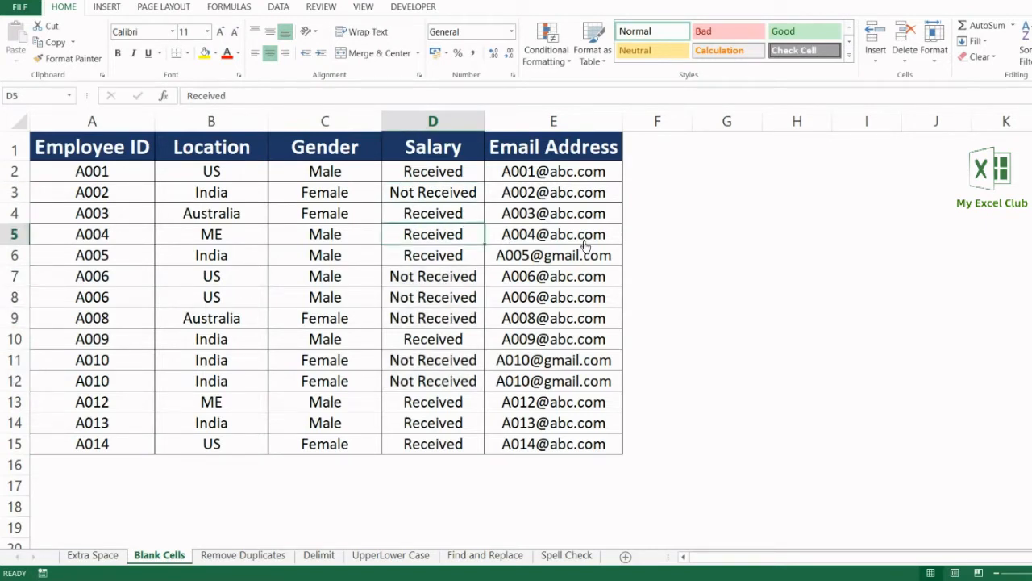
Undo the "Not Received" fill and enter only spaces in the empty Salary cell D7.
key(ctrl+z)
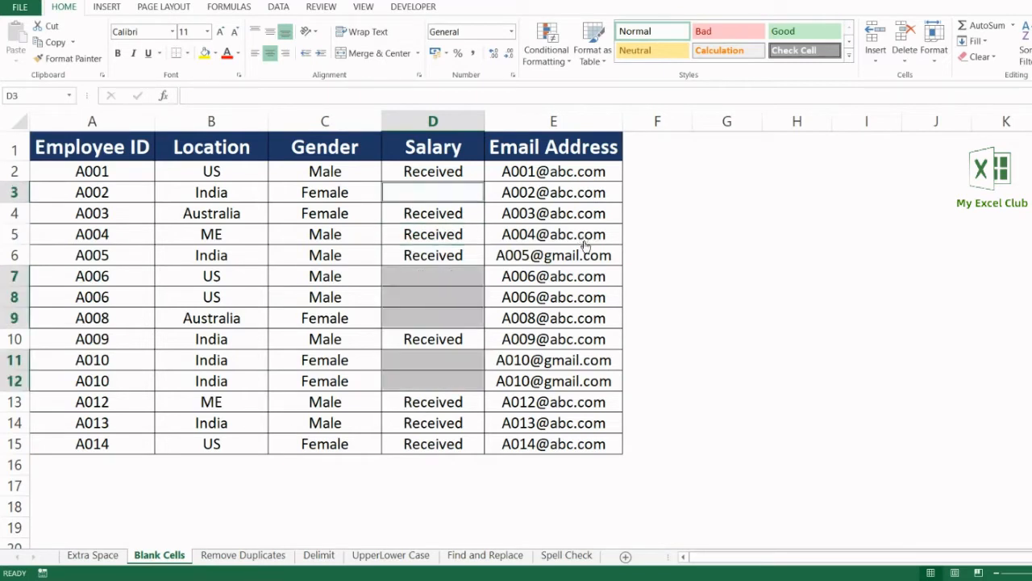
click(459, 275)
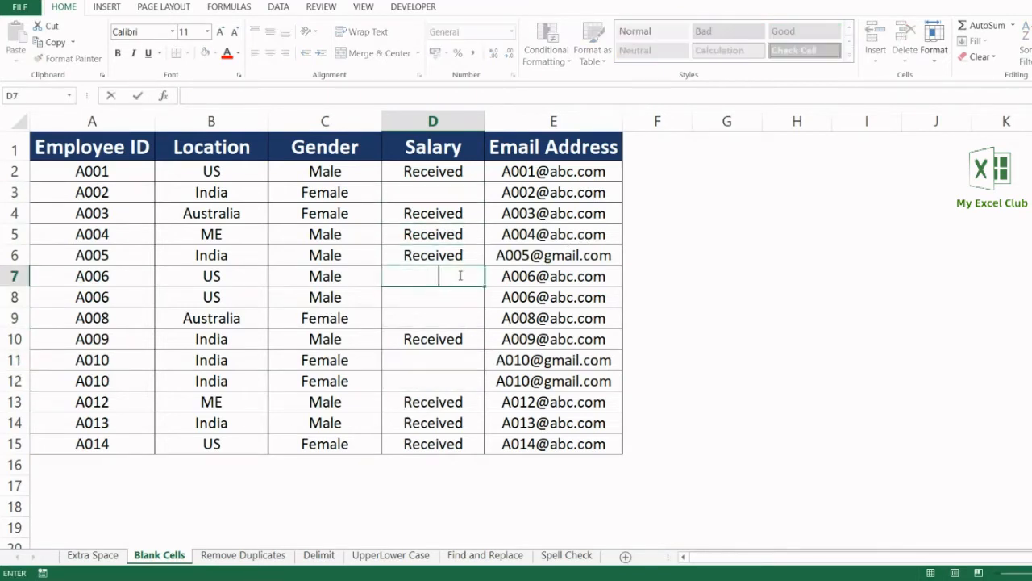
drag(459, 275, 382, 276)
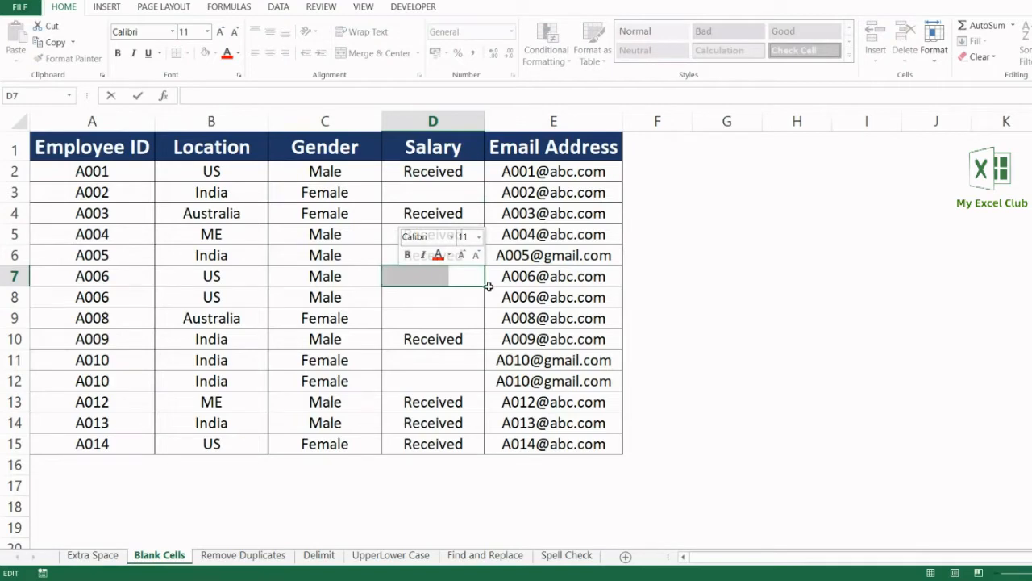
click(456, 150)
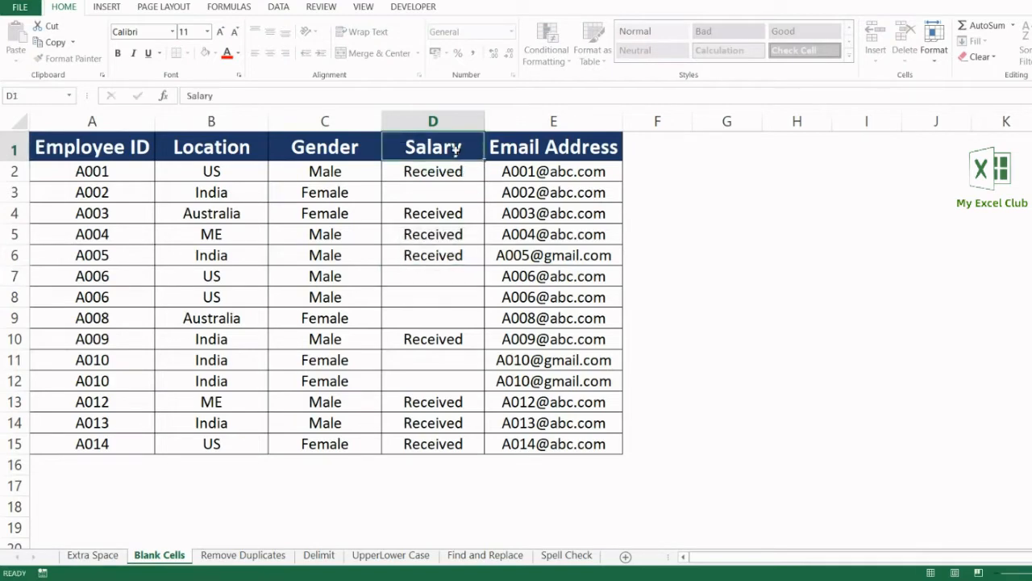
Run Go To Special with Blanks on the whole table to check whether the space-filled cell D7 counts as blank.
key(ctrl+a)
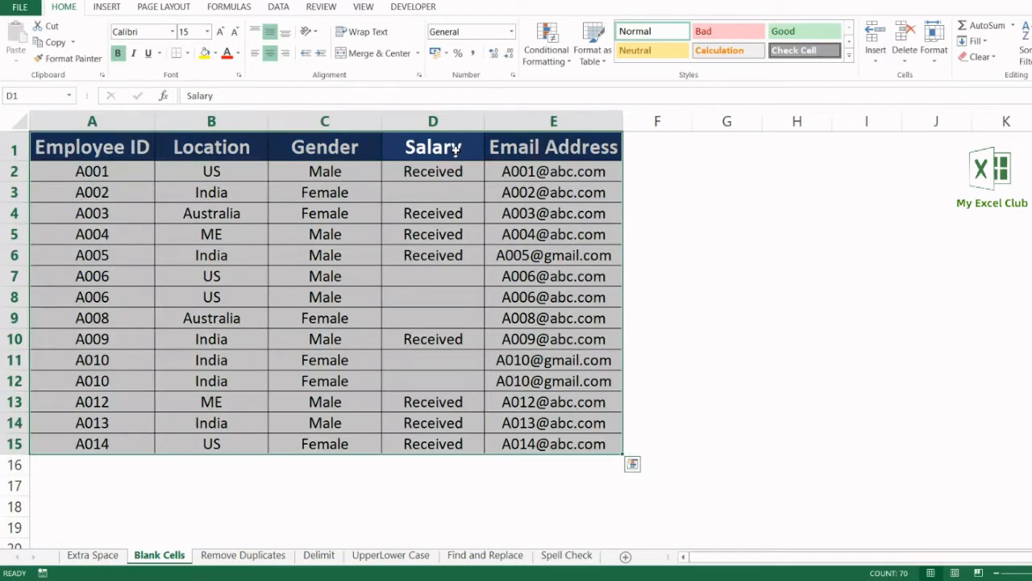
key(ctrl+g)
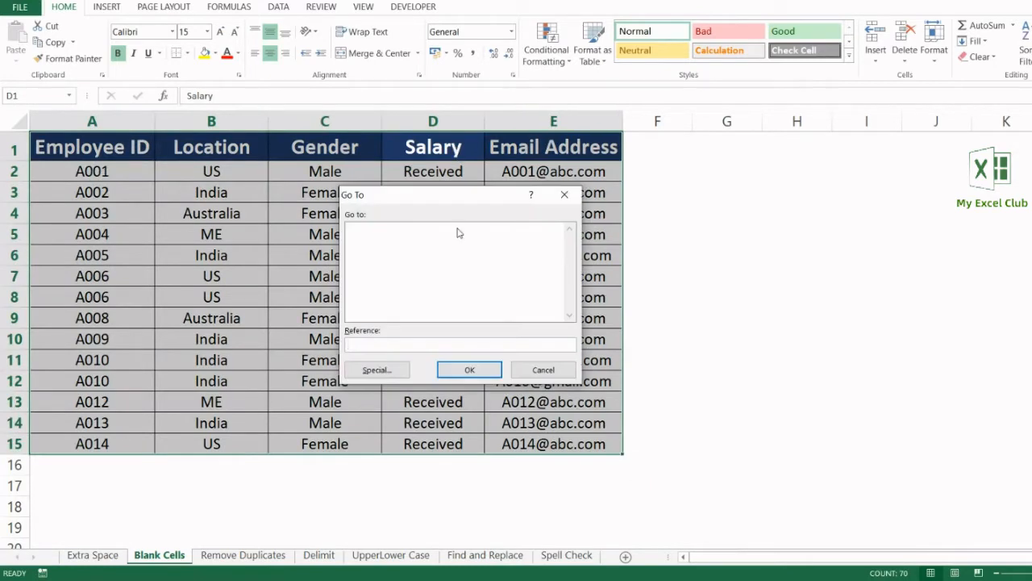
click(377, 369)
click(371, 309)
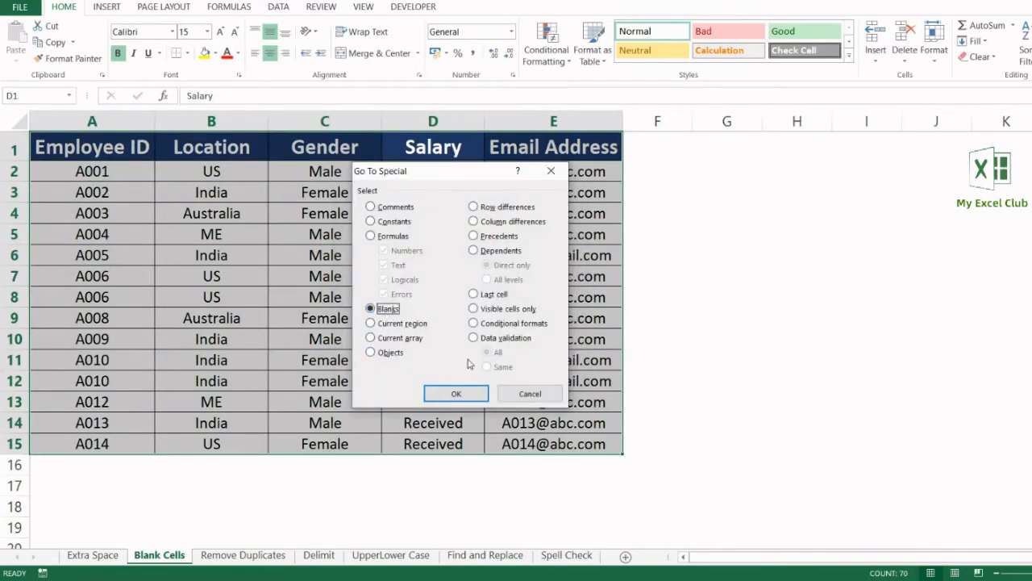
click(452, 392)
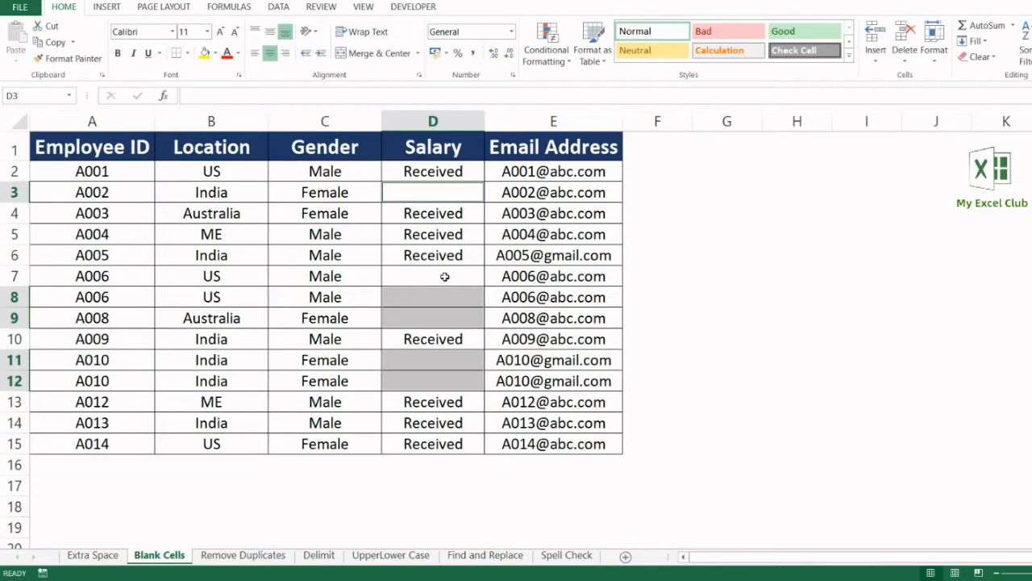
click(446, 277)
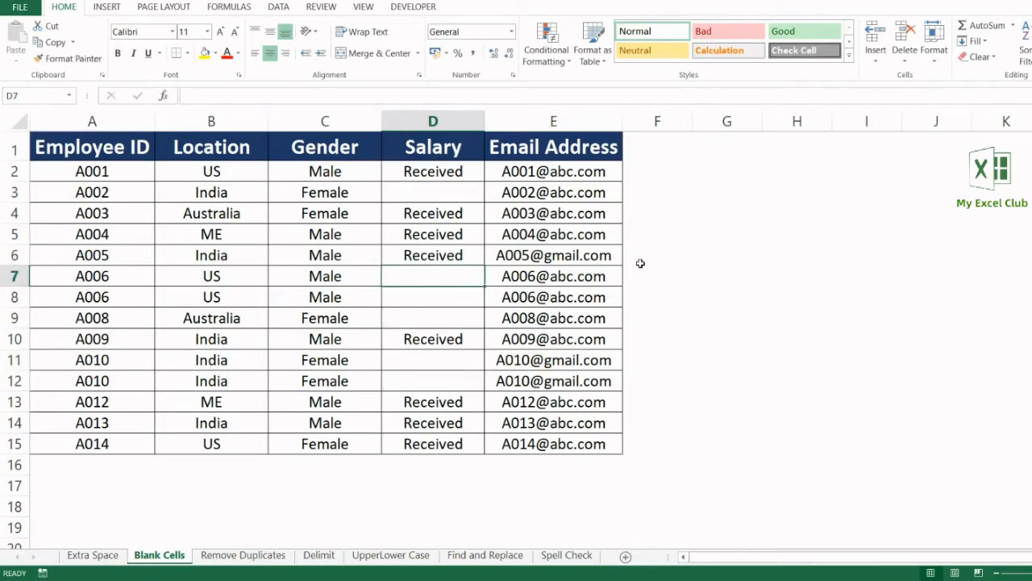
Enter the formula =CLEAN(TRIM(D2)) in helper cell F2 to clean the first Salary entry.
click(659, 172)
text(=cl)
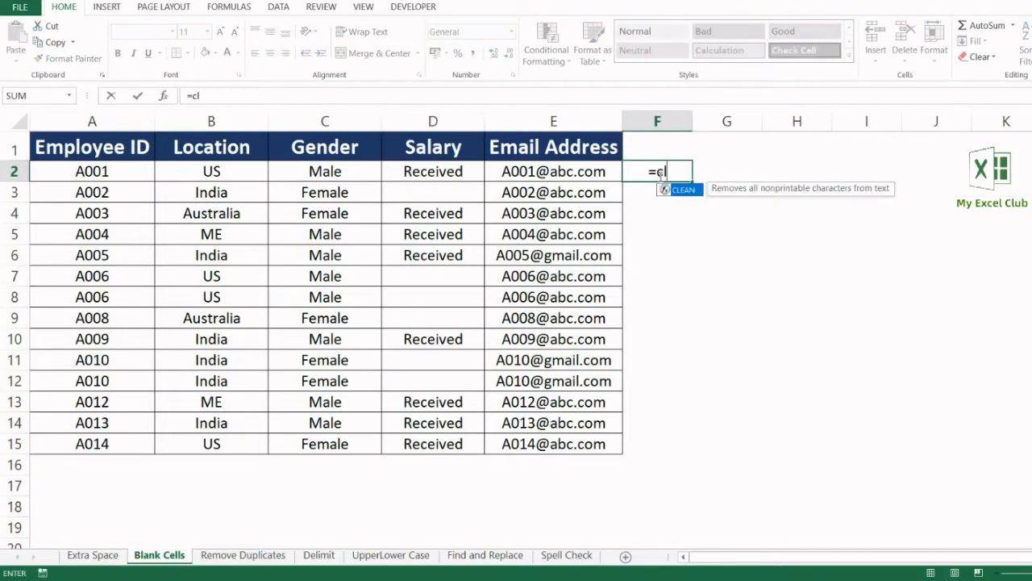
text(ean(trim()
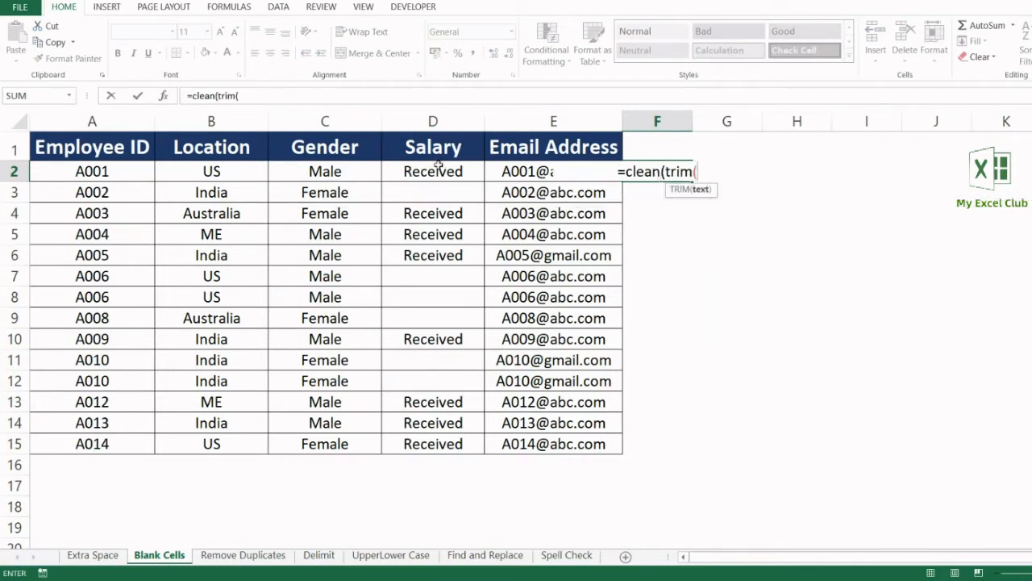
click(436, 167)
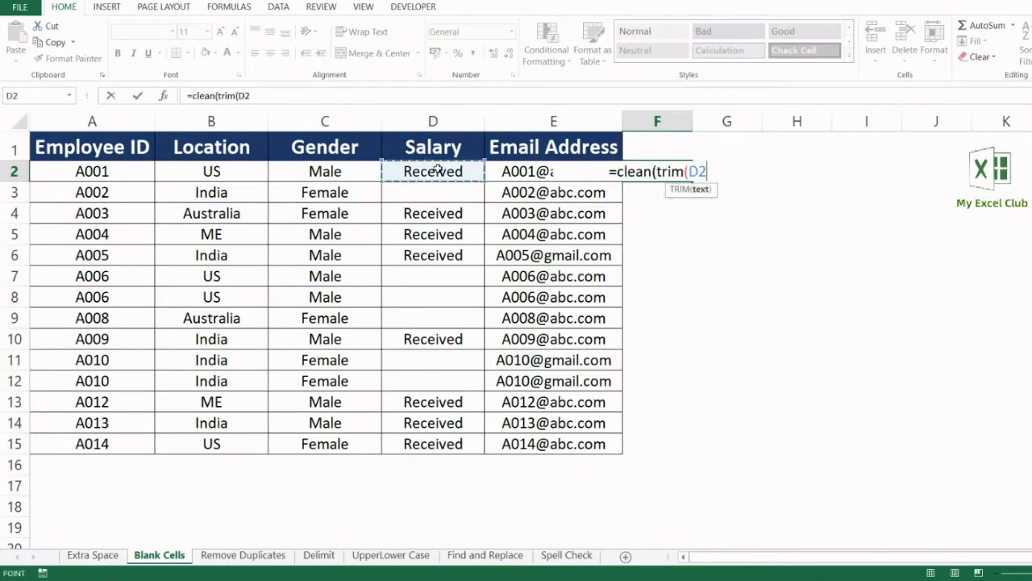
text()))
key(Return)
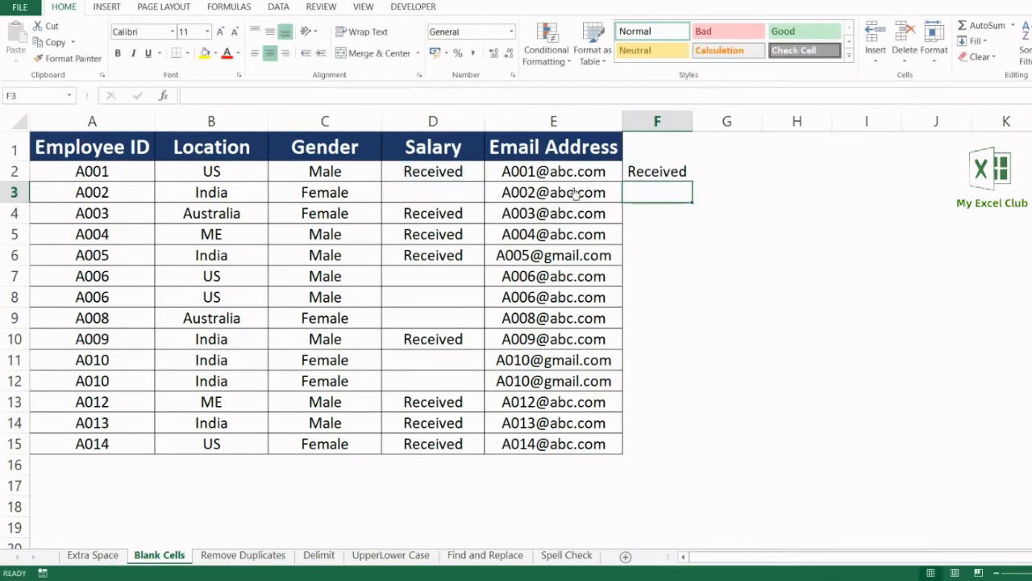
Copy the CLEAN and TRIM formula from F2 down the helper column to F15.
click(661, 176)
key(ctrl+c)
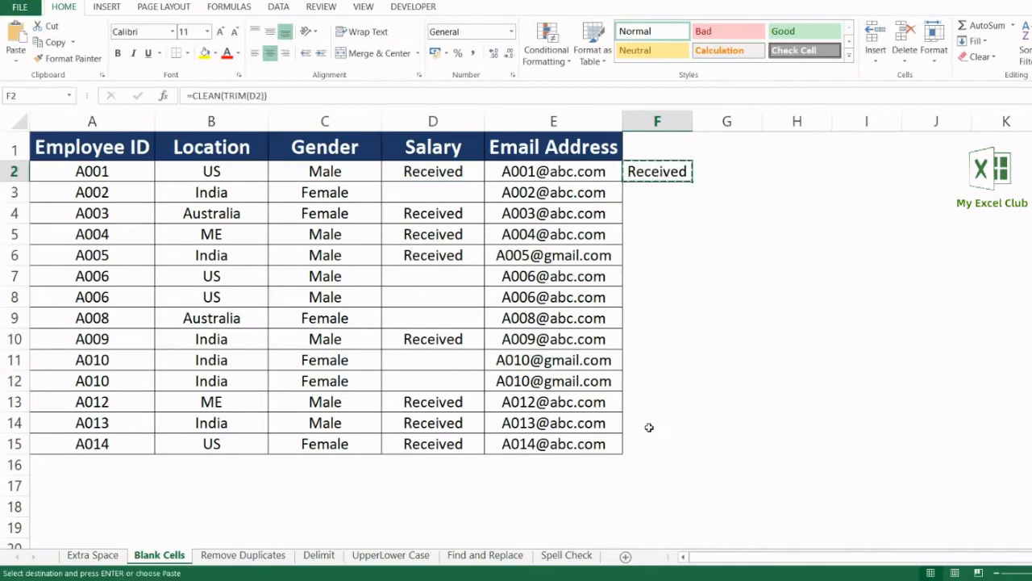
shift+click(642, 444)
key(ctrl+v)
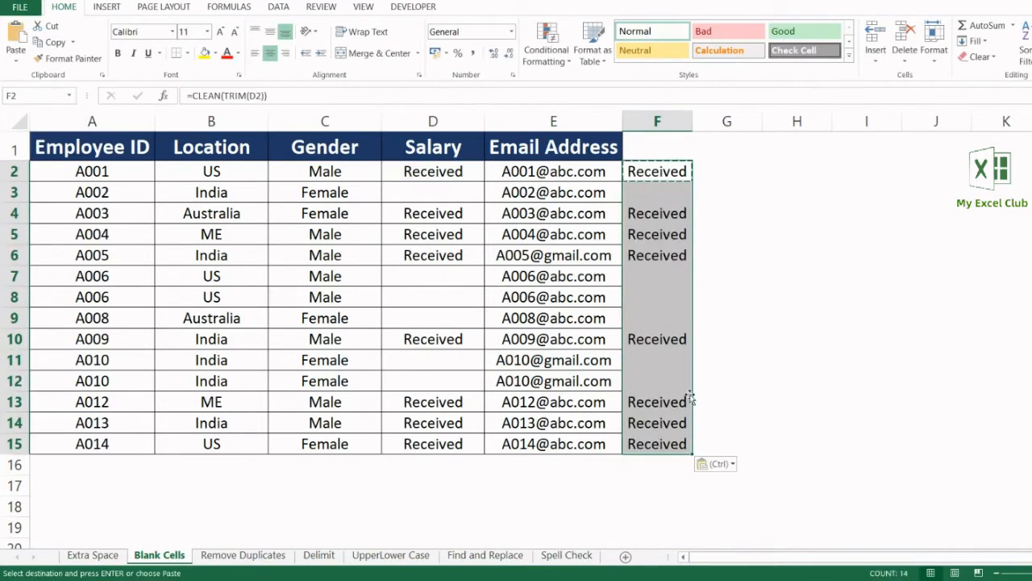
Paste the cleaned helper results over the Salary column from D2 as values only with Paste Special.
right_click(446, 169)
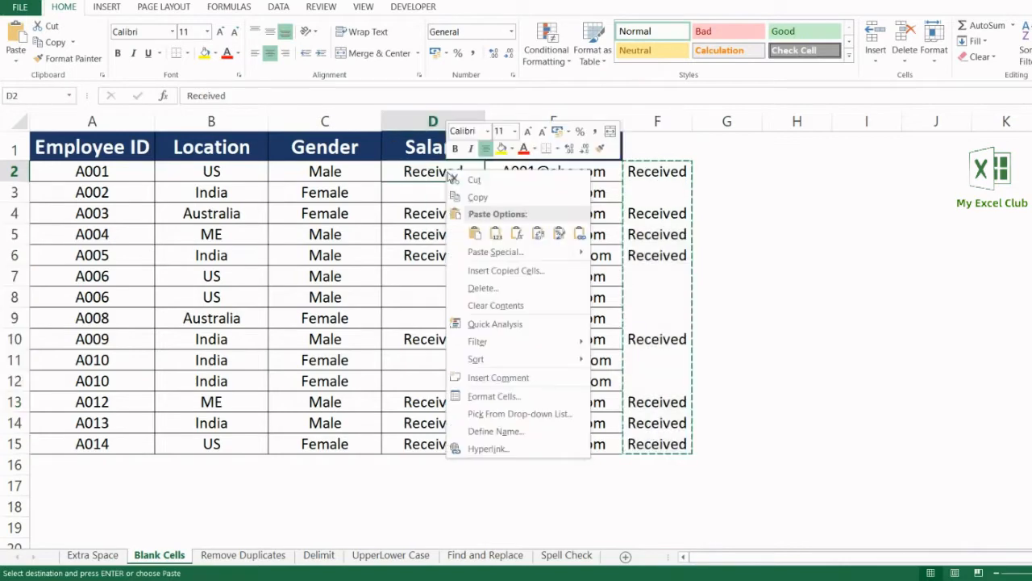
click(486, 254)
click(395, 194)
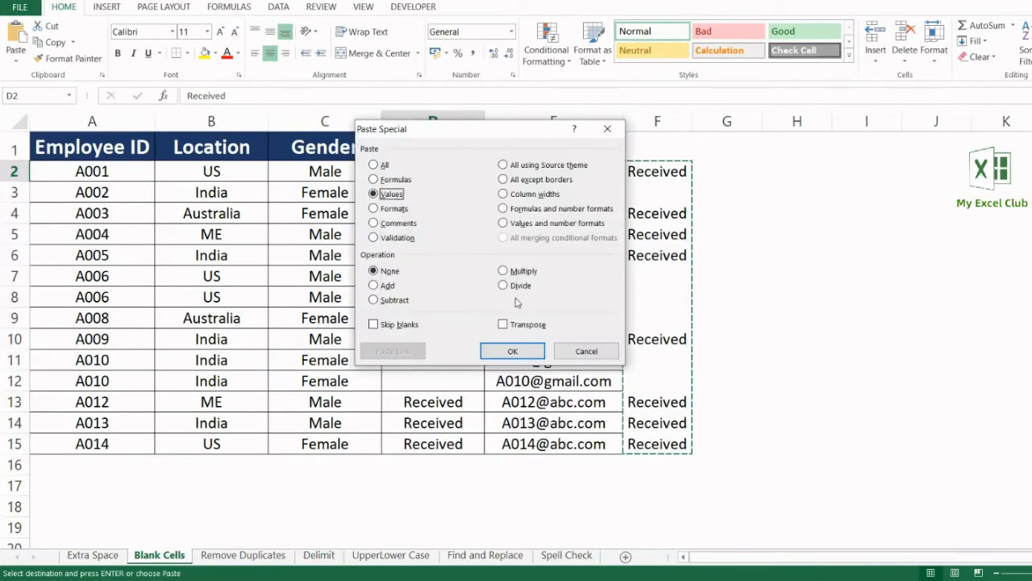
click(513, 348)
Delete helper column F with the cleaning formulas.
click(669, 121)
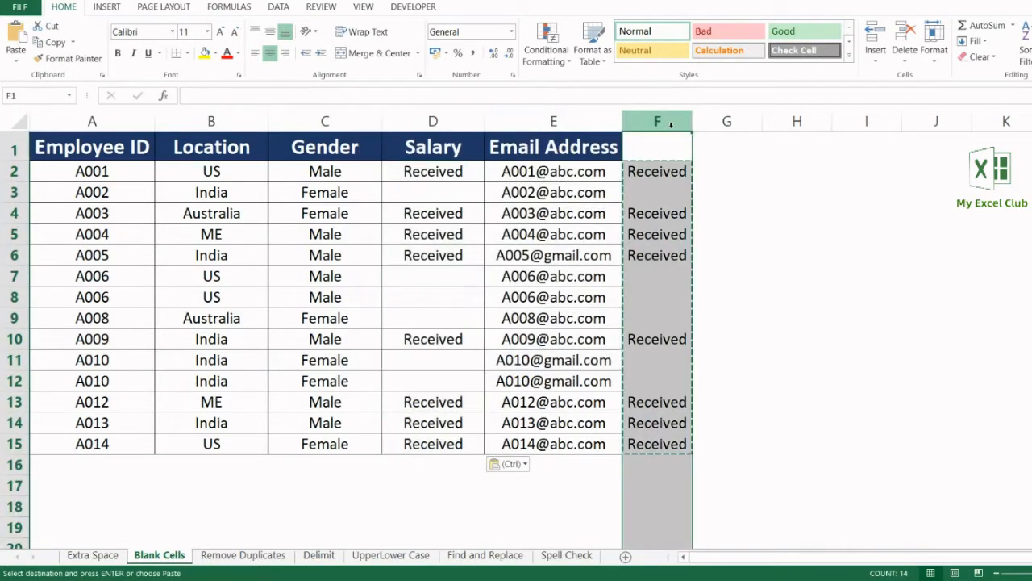
right_click(672, 126)
click(713, 248)
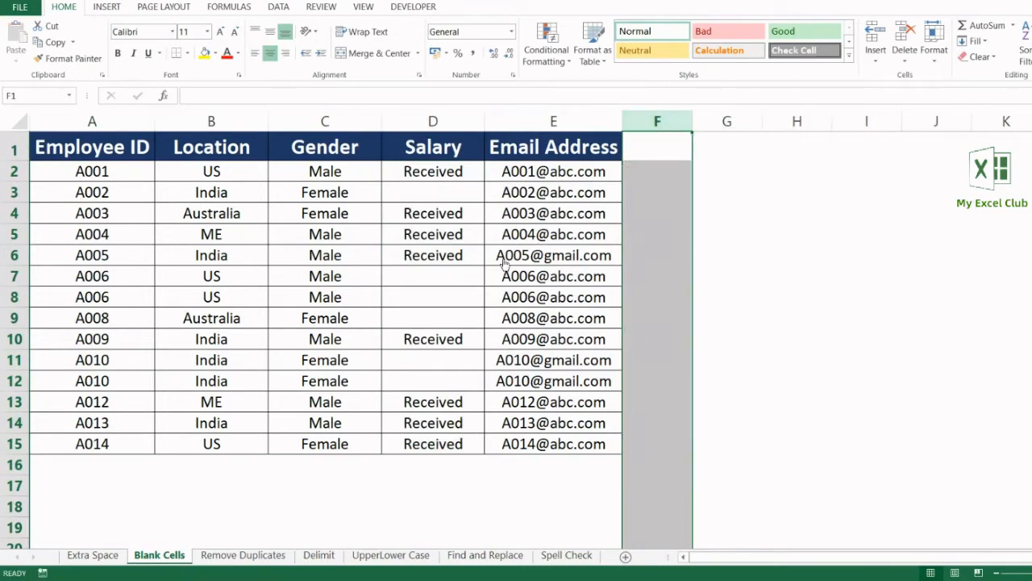
Check Salary cell D7 for leftover spaces and return to the Employee ID header in A1.
click(451, 275)
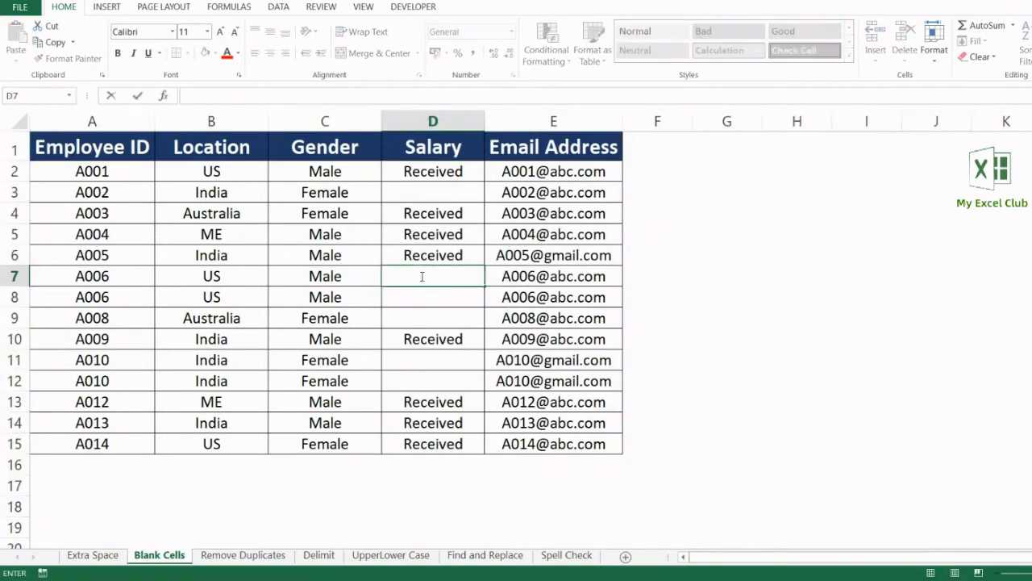
click(428, 148)
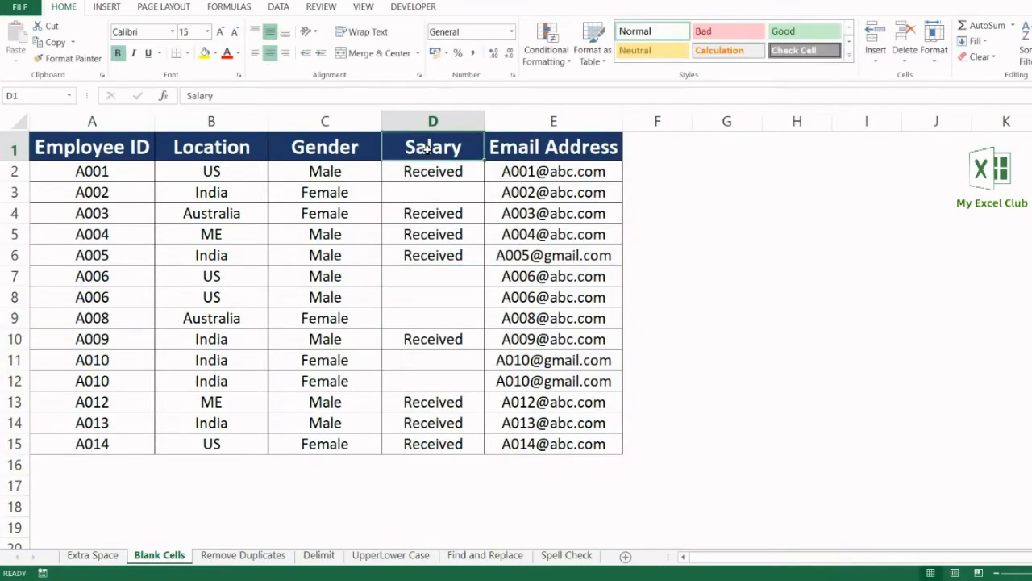
key(ctrl+a)
click(108, 150)
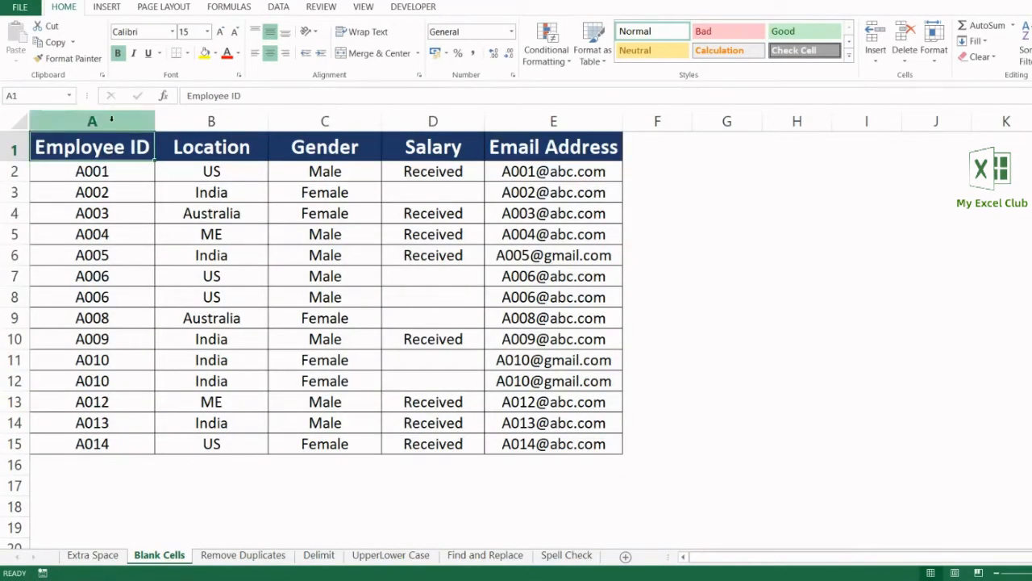
Review columns A to E of the employee table on the Blank Cells sheet.
drag(112, 119, 523, 116)
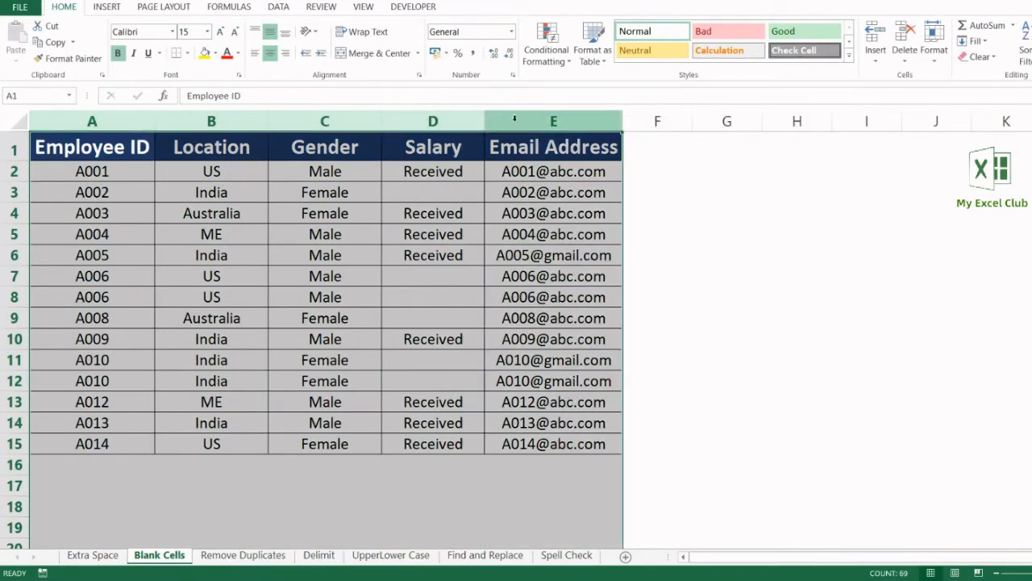
click(443, 116)
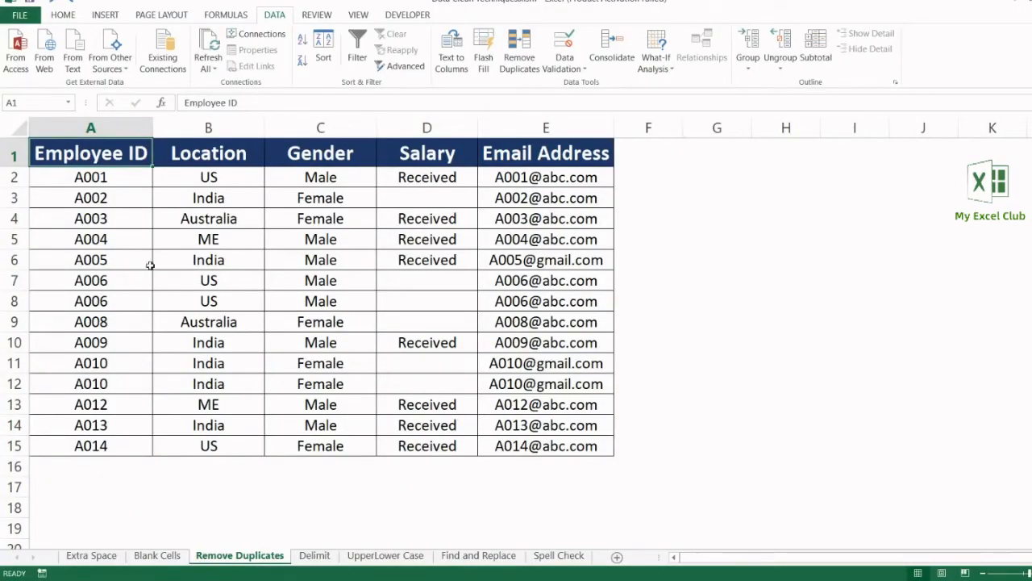
Compare the records in rows 7–8 and 11–12 on the Remove Duplicates sheet and review columns A to D.
drag(11, 281, 13, 301)
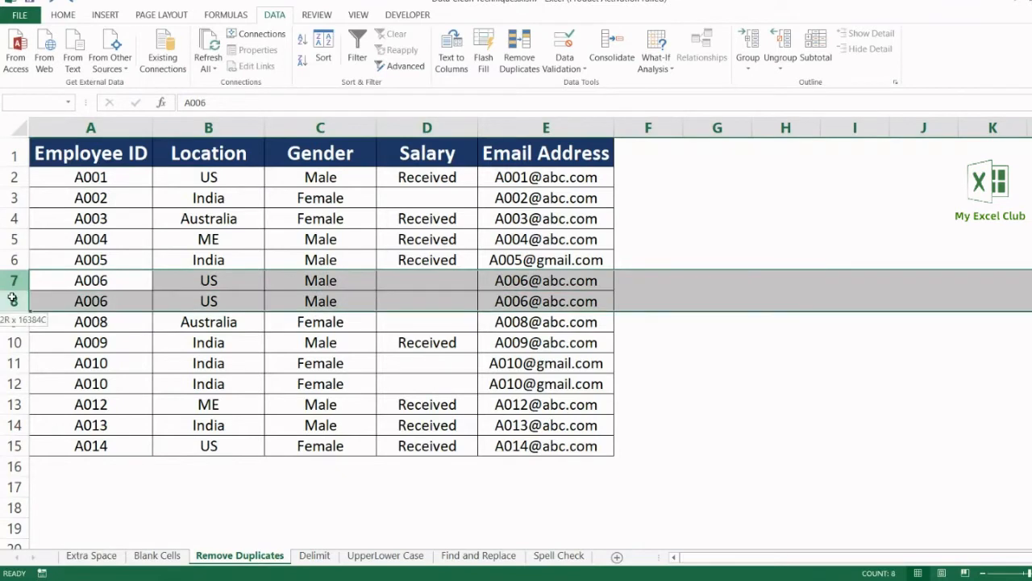
drag(15, 363, 14, 383)
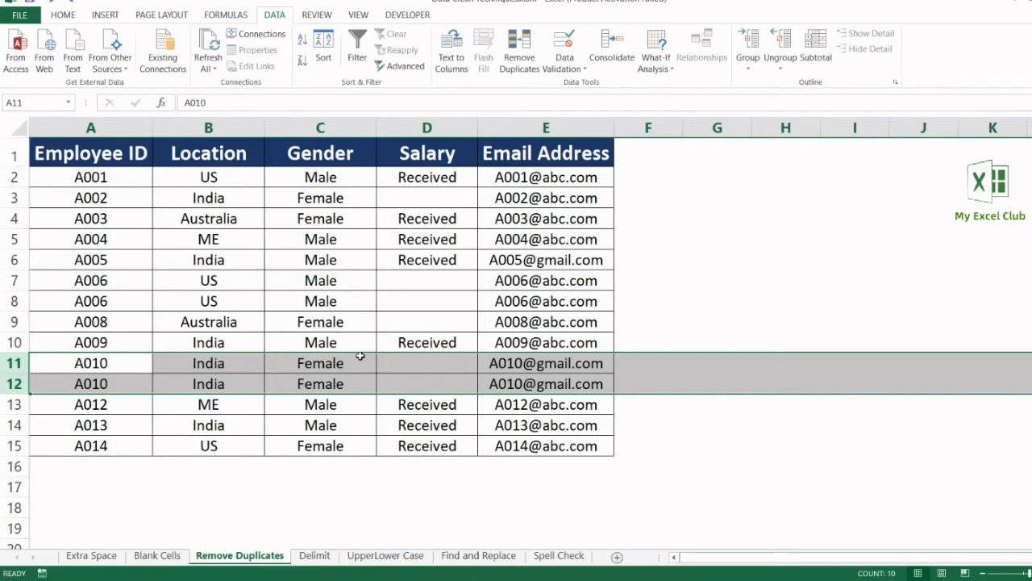
click(128, 158)
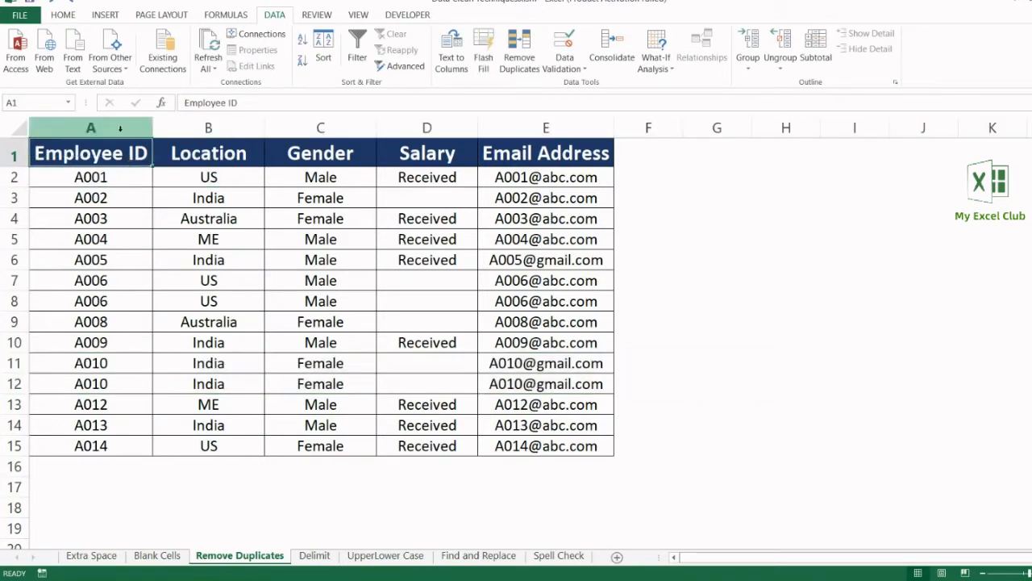
click(120, 123)
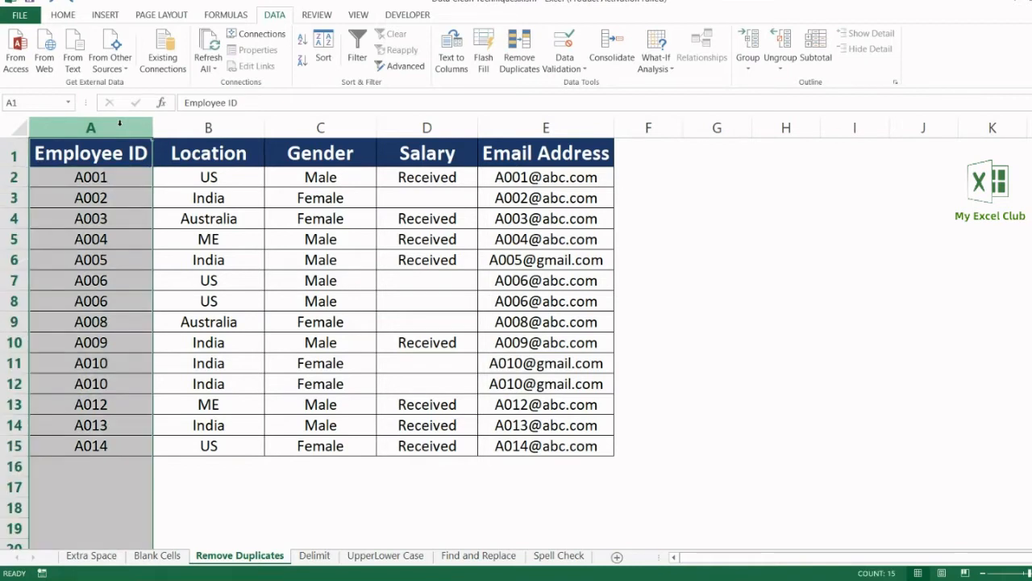
drag(234, 121, 402, 121)
Highlight duplicate values in the Employee ID and Email Address columns with Light Red Fill with Dark Red Text.
click(534, 122)
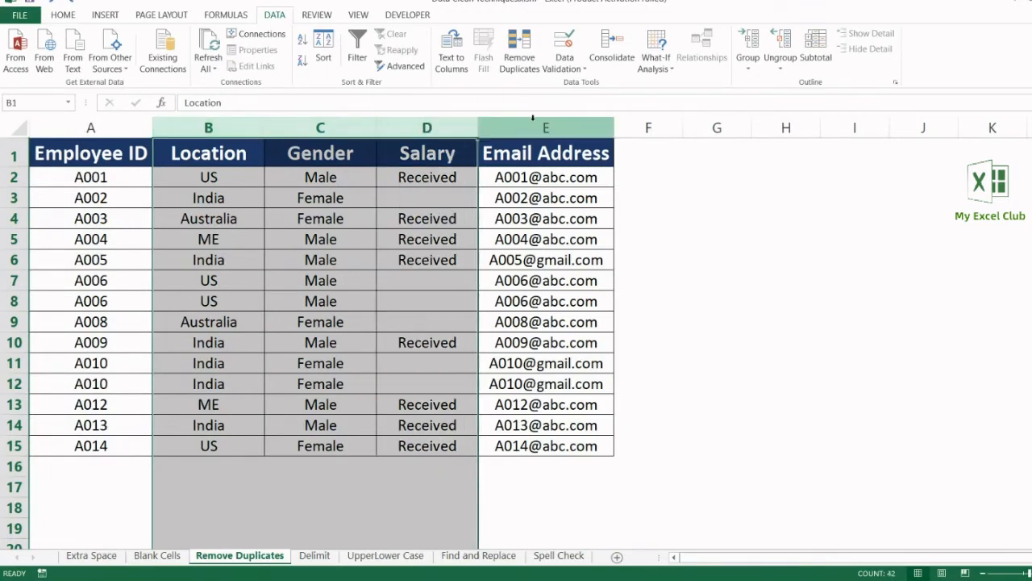
ctrl+click(106, 125)
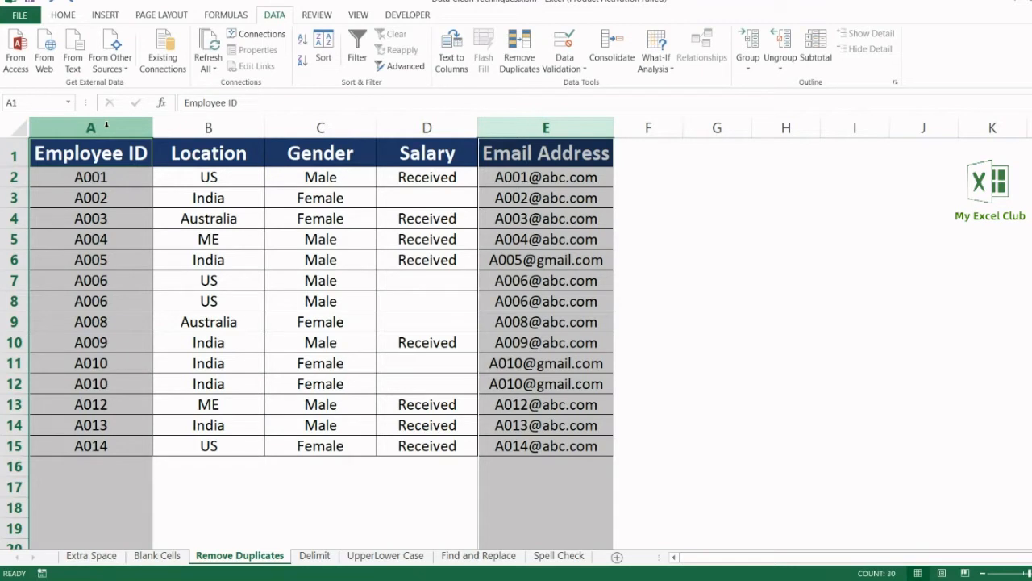
click(70, 18)
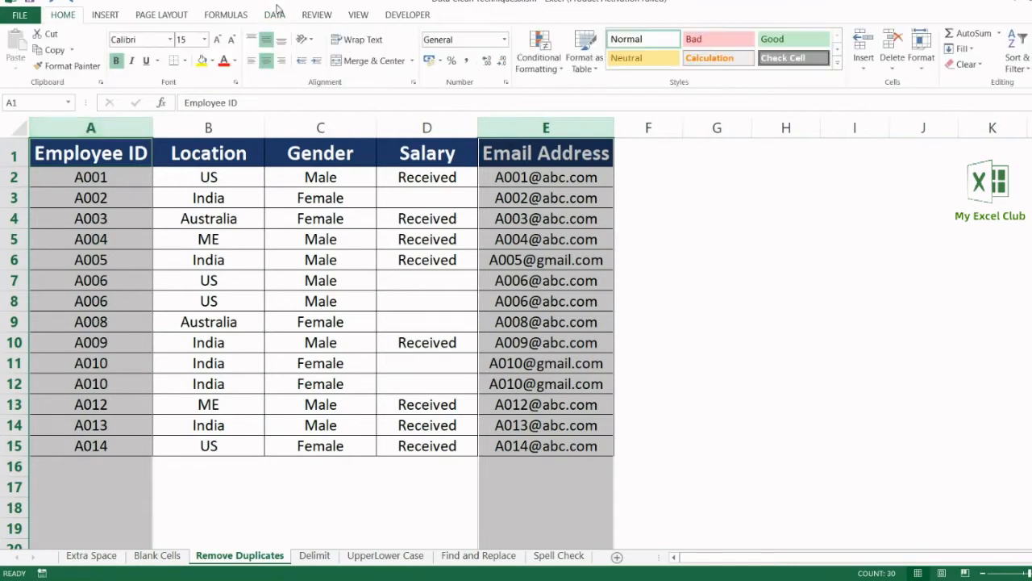
click(541, 62)
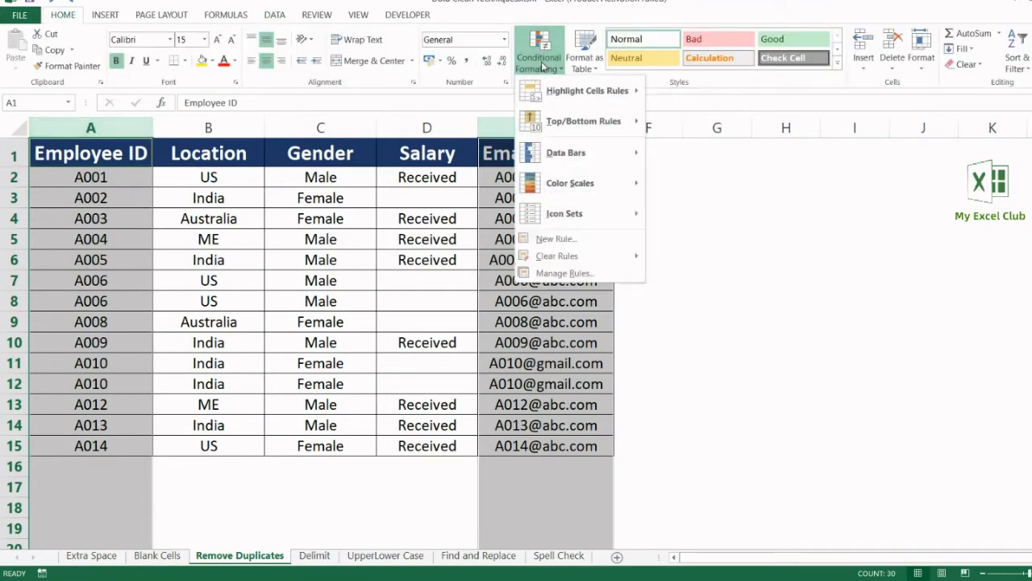
mouse_move(599, 97)
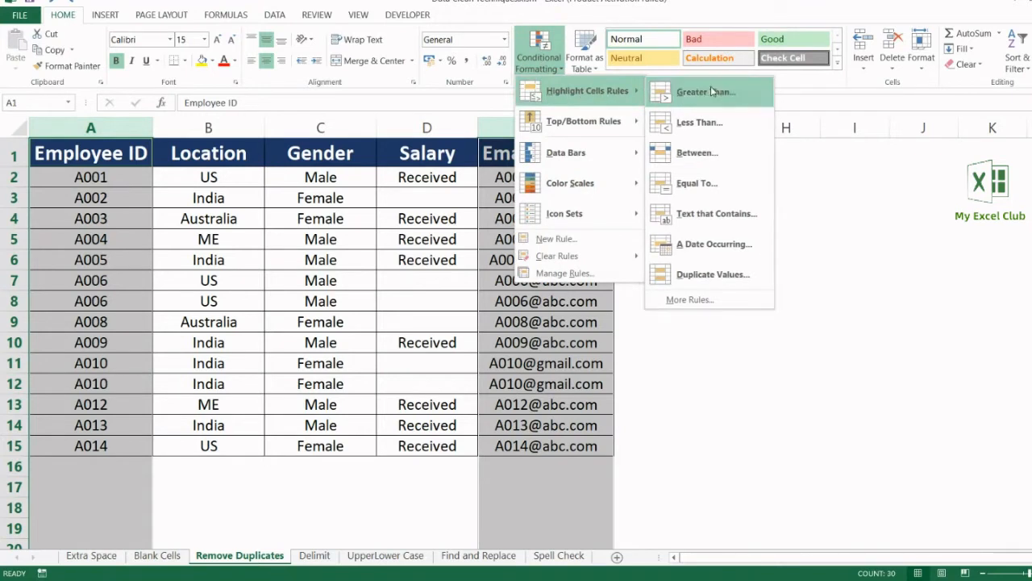
click(708, 276)
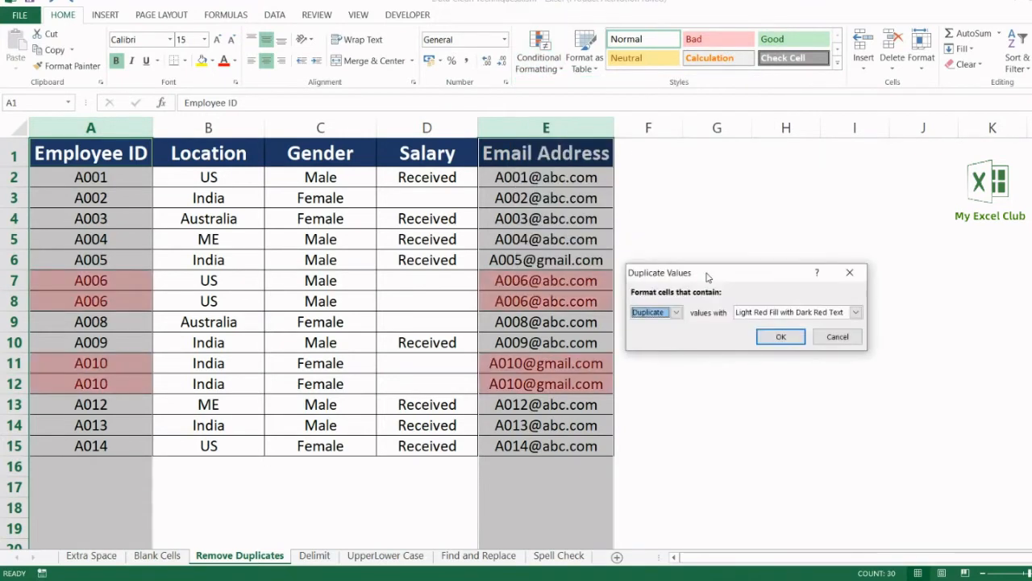
click(779, 337)
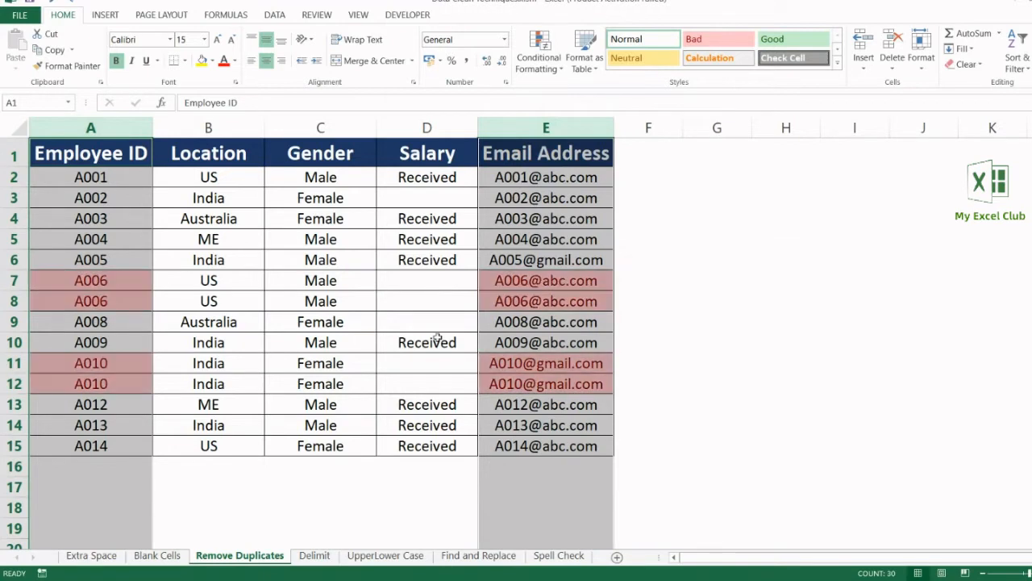
Check the highlighted Employee ID in A7, and undo the duplicate-value highlighting.
click(123, 272)
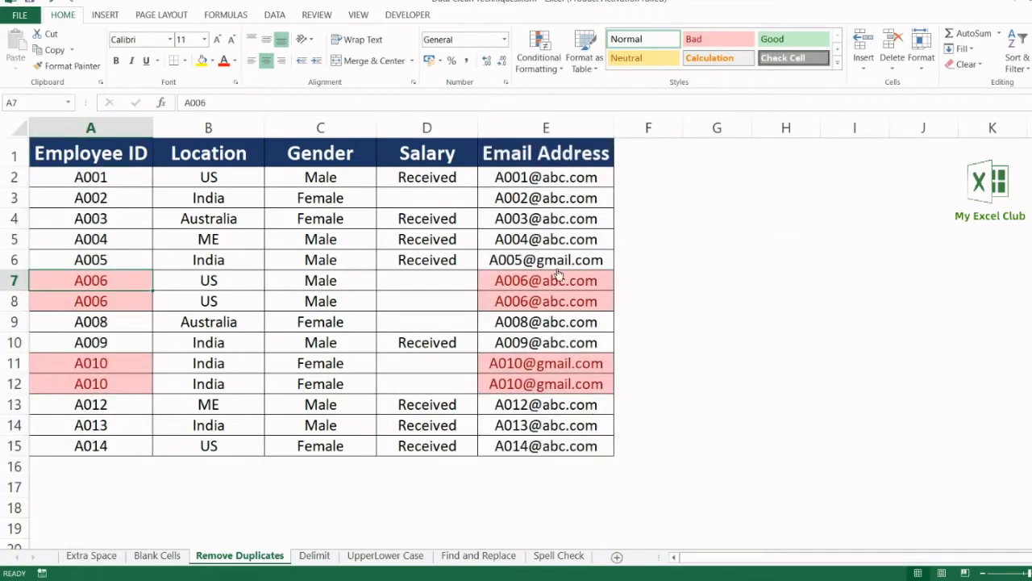
key(ctrl+z)
click(62, 323)
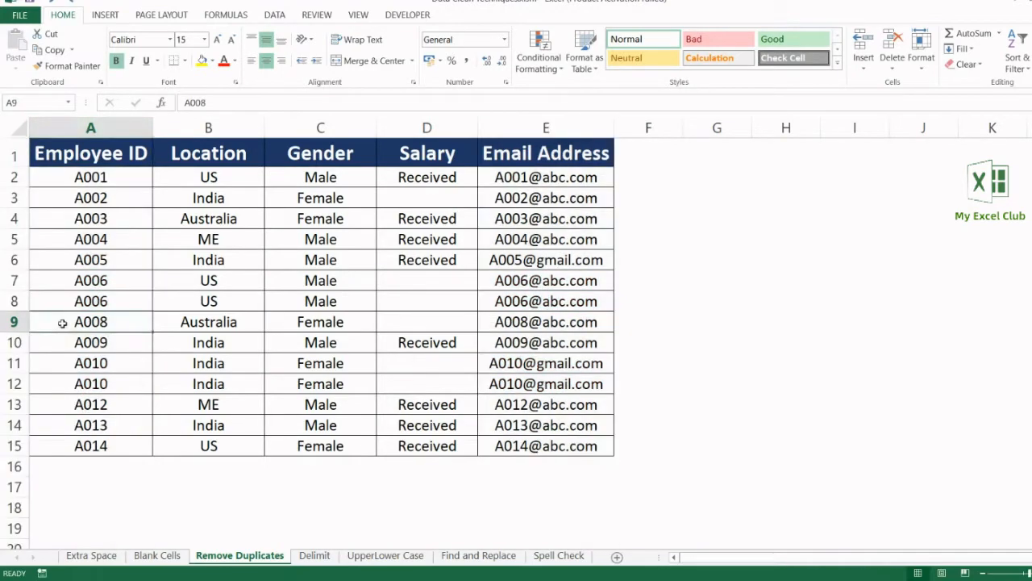
Open Remove Duplicates for the whole employee table and keep the data marked as having headers.
click(128, 155)
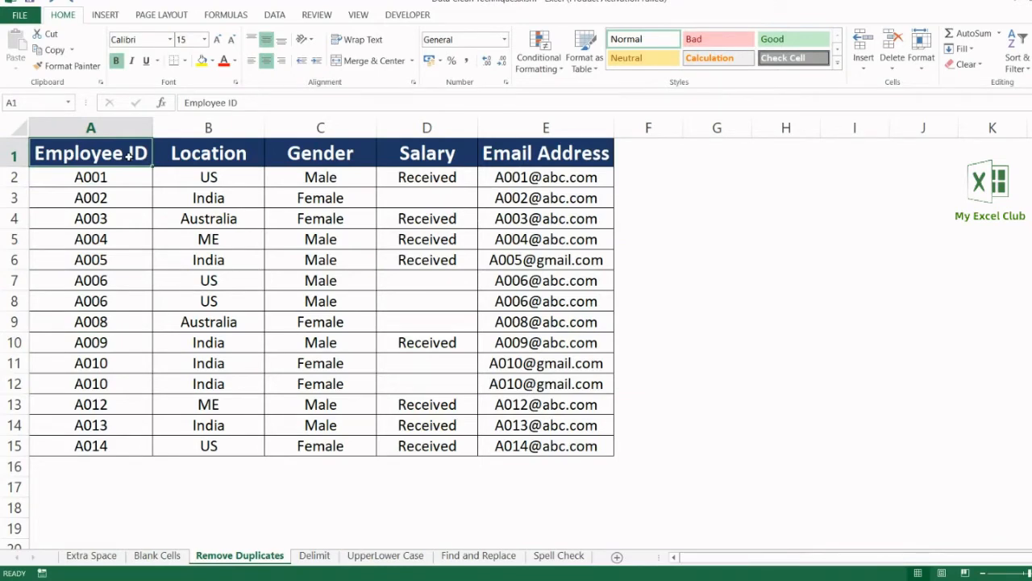
key(ctrl+a)
click(274, 15)
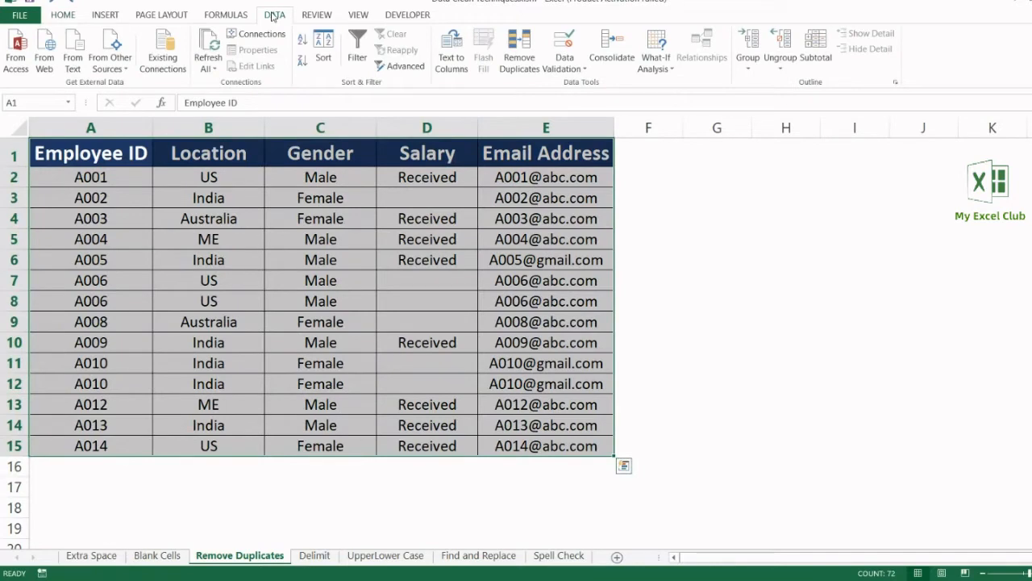
click(520, 58)
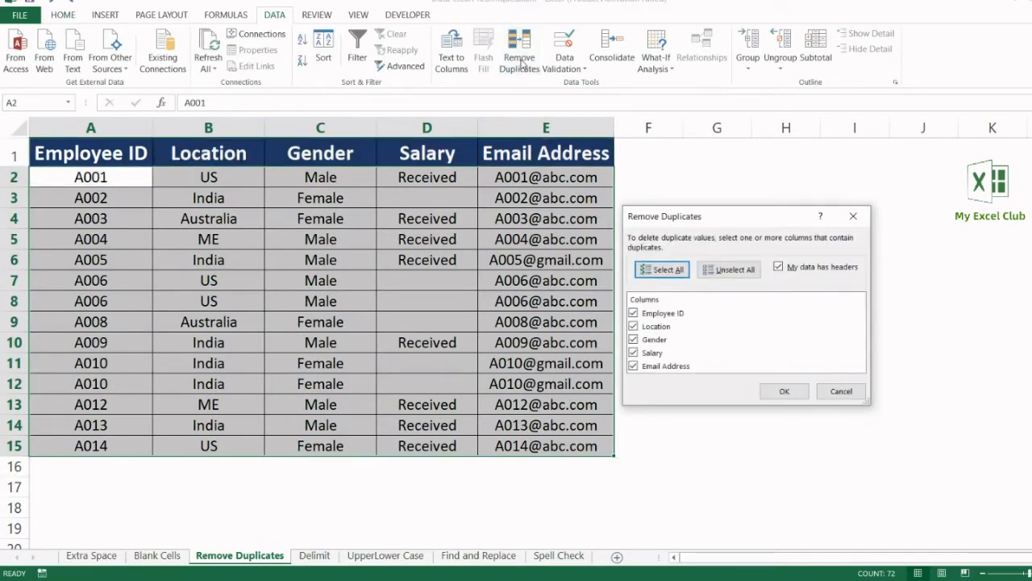
drag(780, 222, 482, 247)
click(479, 290)
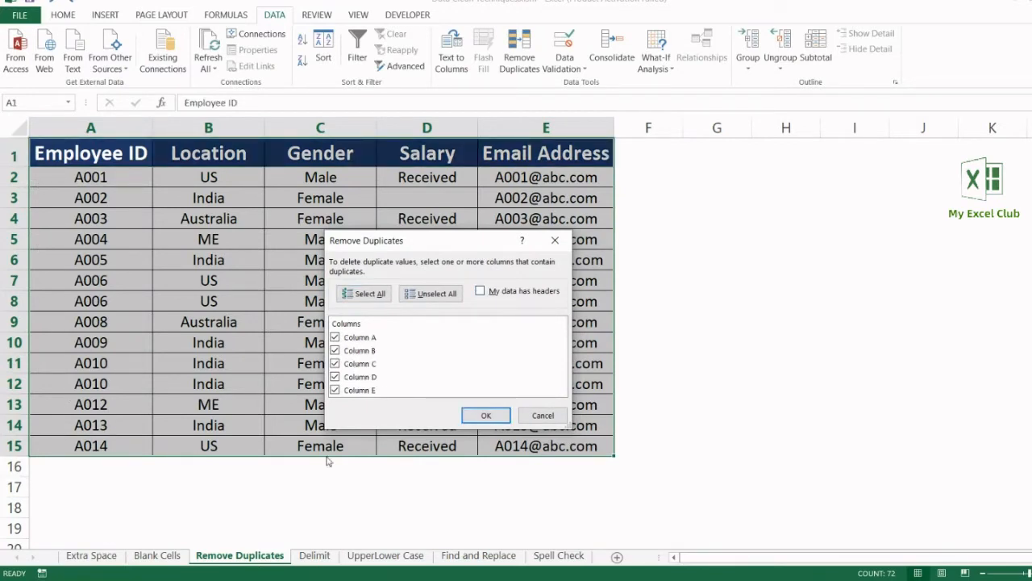
click(479, 292)
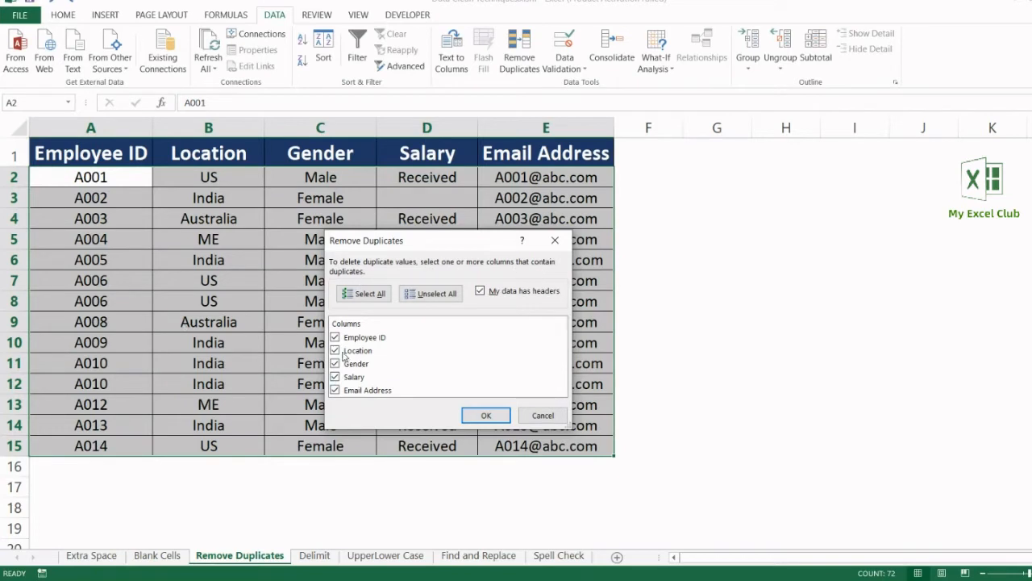
Remove duplicate records based on Employee ID only, excluding Location, Gender, Salary and Email Address from the comparison.
click(337, 389)
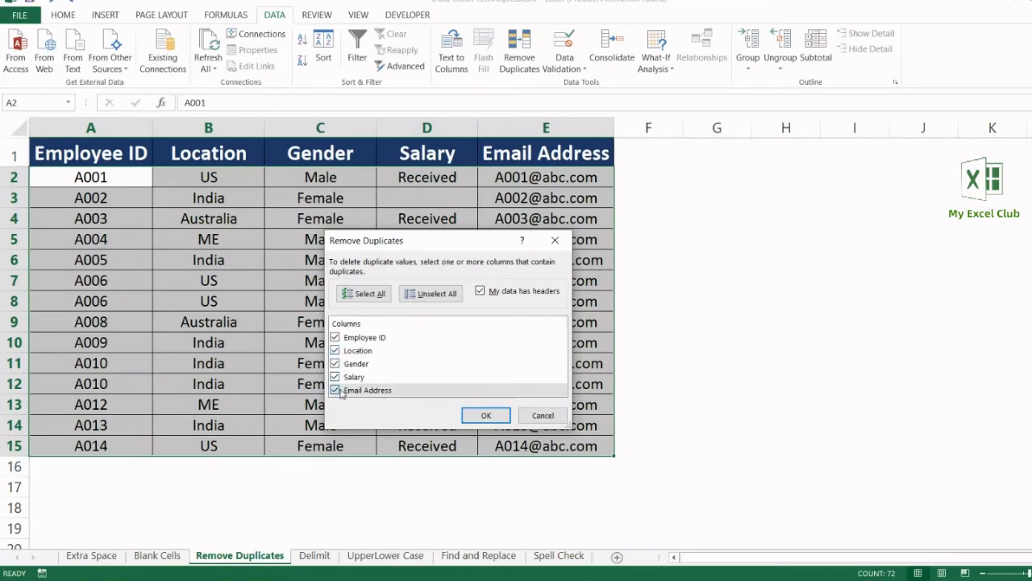
click(337, 376)
click(337, 364)
click(336, 350)
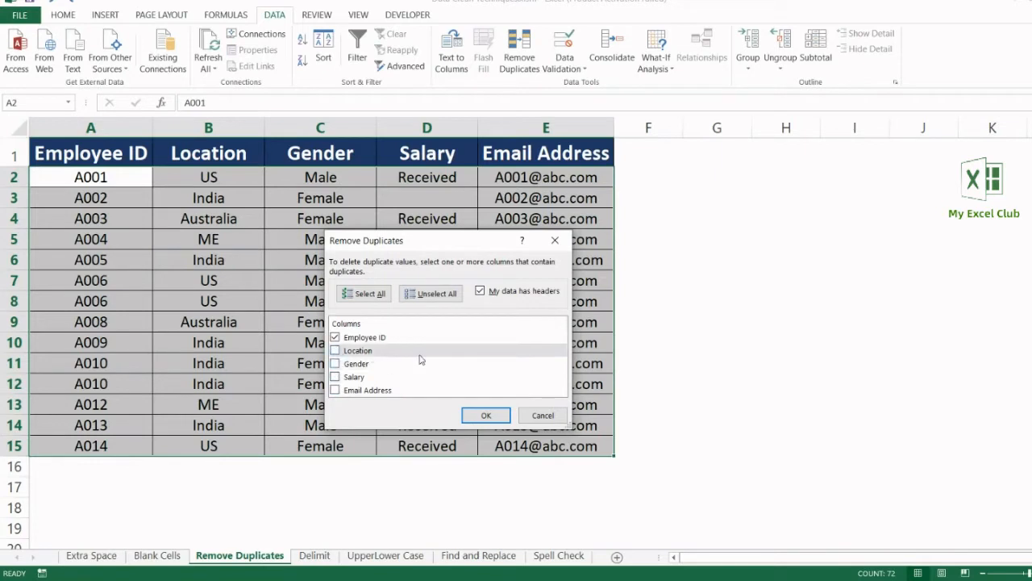
click(477, 418)
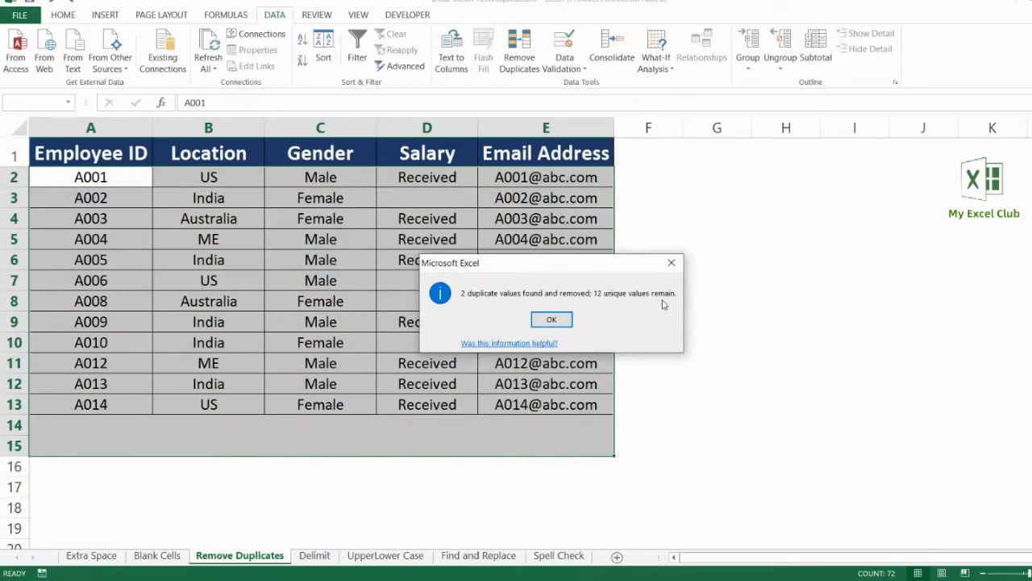
click(551, 319)
Check rows 6 to 10 of the deduplicated table, and undo the duplicate removal.
drag(84, 260, 557, 347)
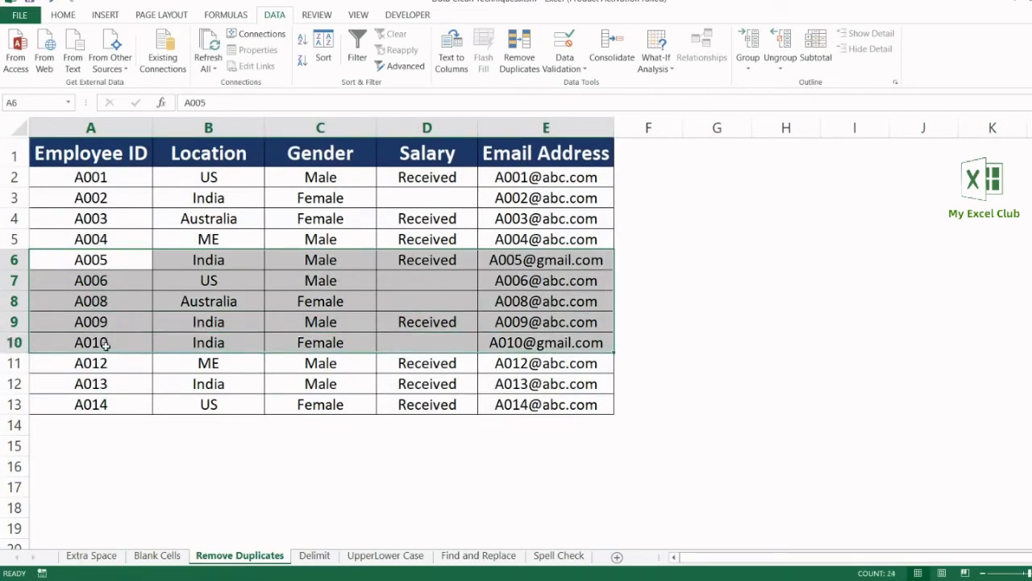
click(14, 342)
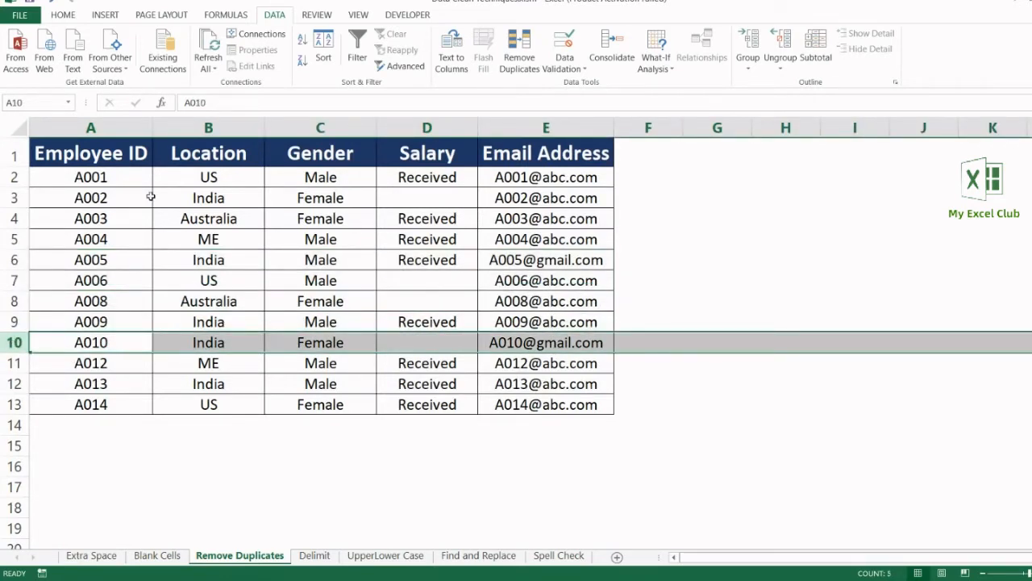
click(133, 155)
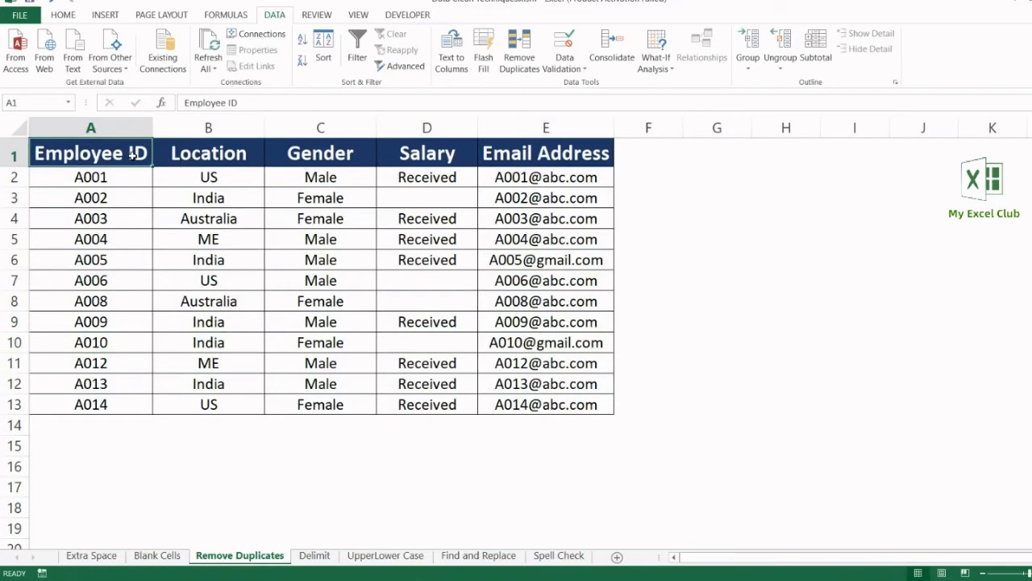
key(ctrl+z)
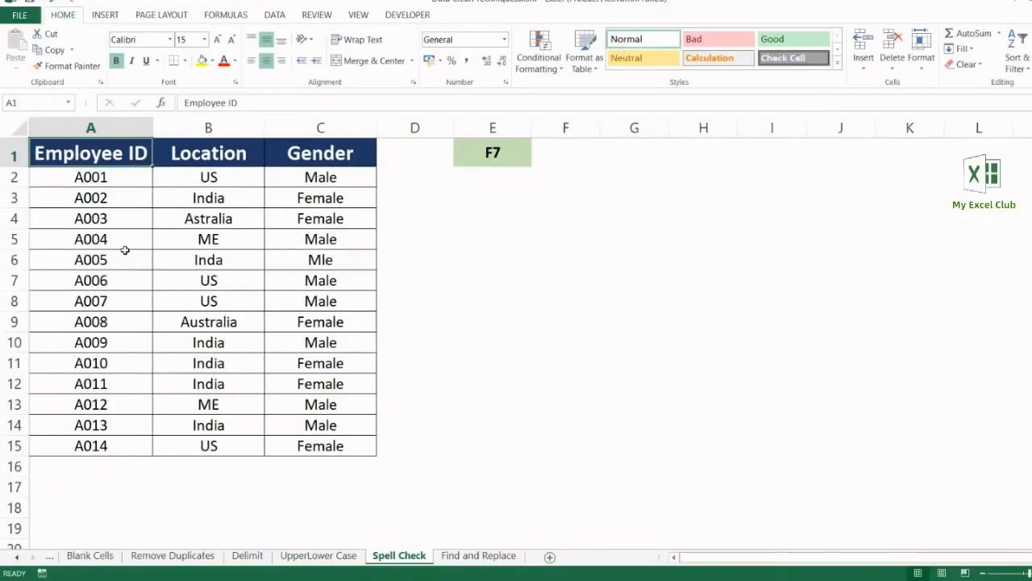
Compare the spellings in the Location and Gender columns on the Spell Check sheet, including B3 with B6 and B4 with B9.
drag(138, 128, 301, 125)
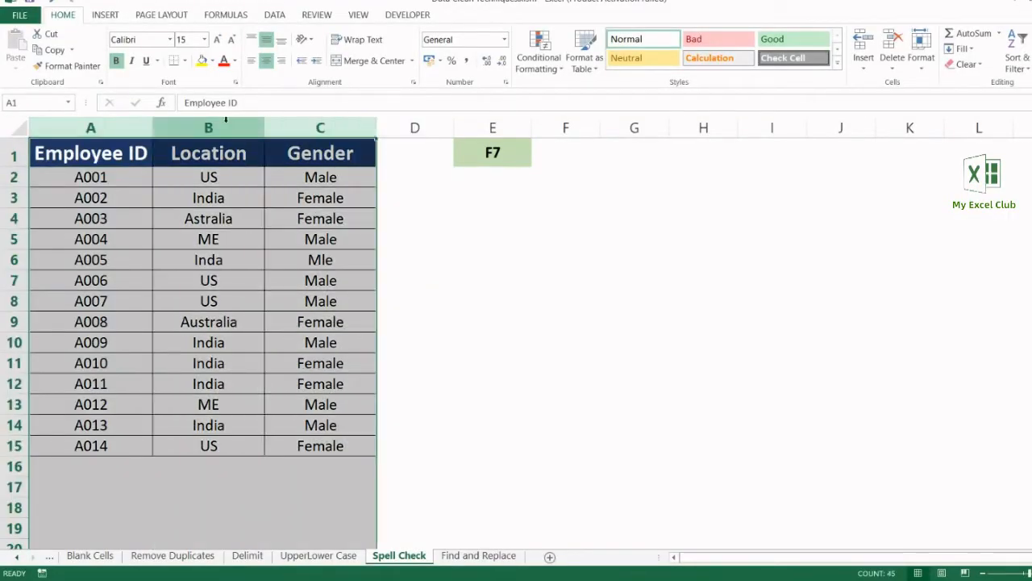
click(208, 127)
click(226, 198)
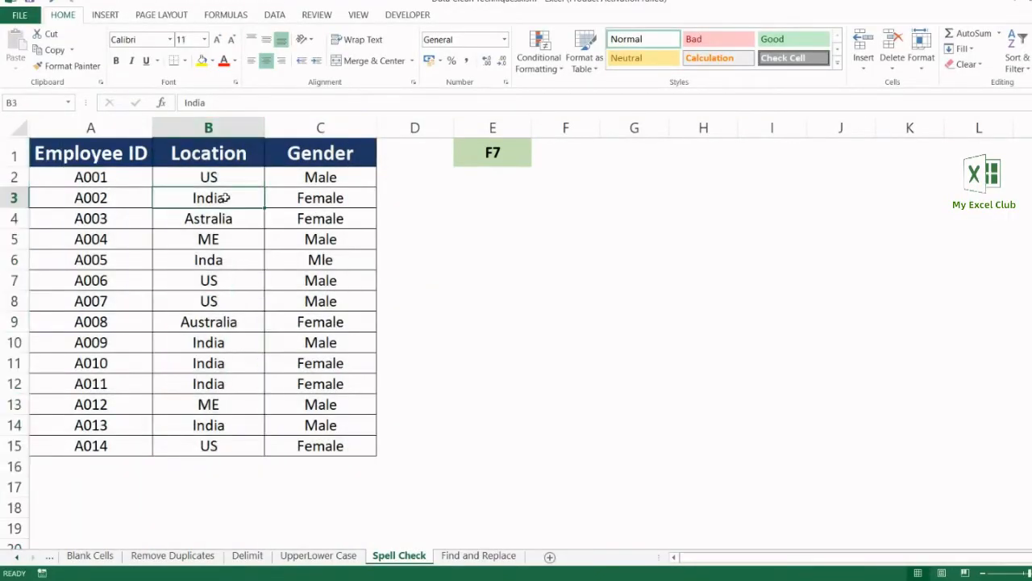
ctrl+click(230, 258)
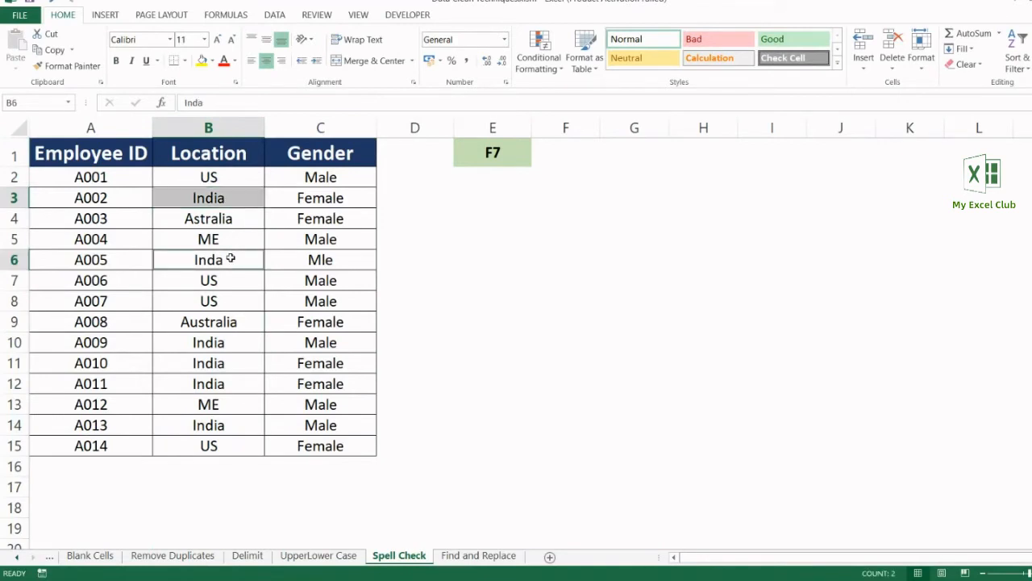
click(231, 219)
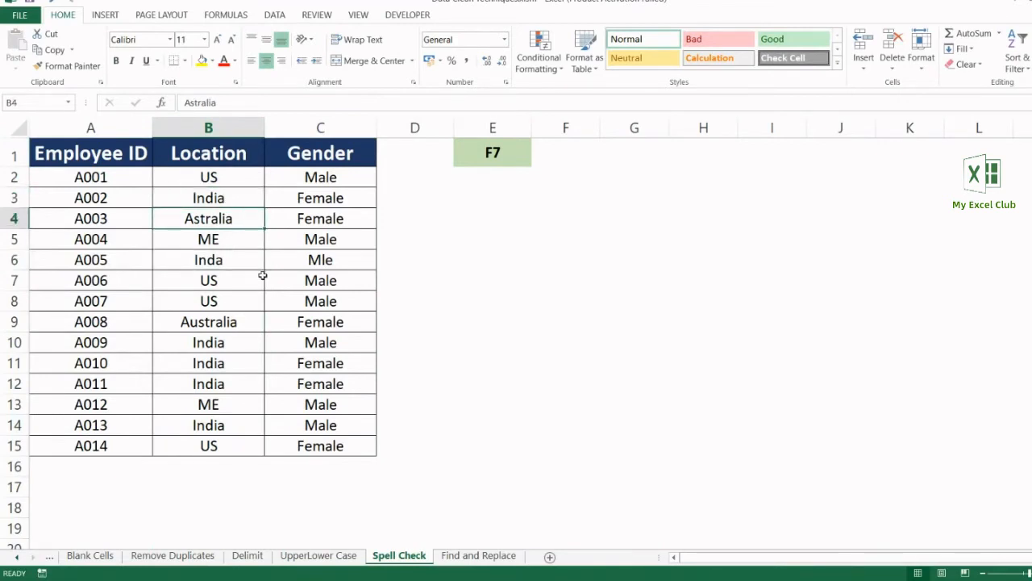
ctrl+click(235, 321)
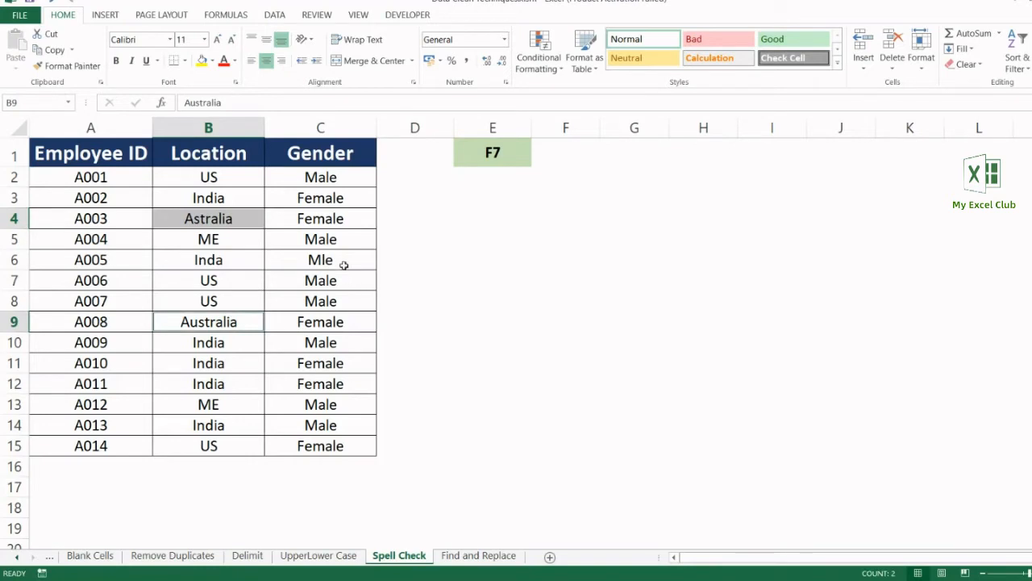
drag(344, 239, 359, 262)
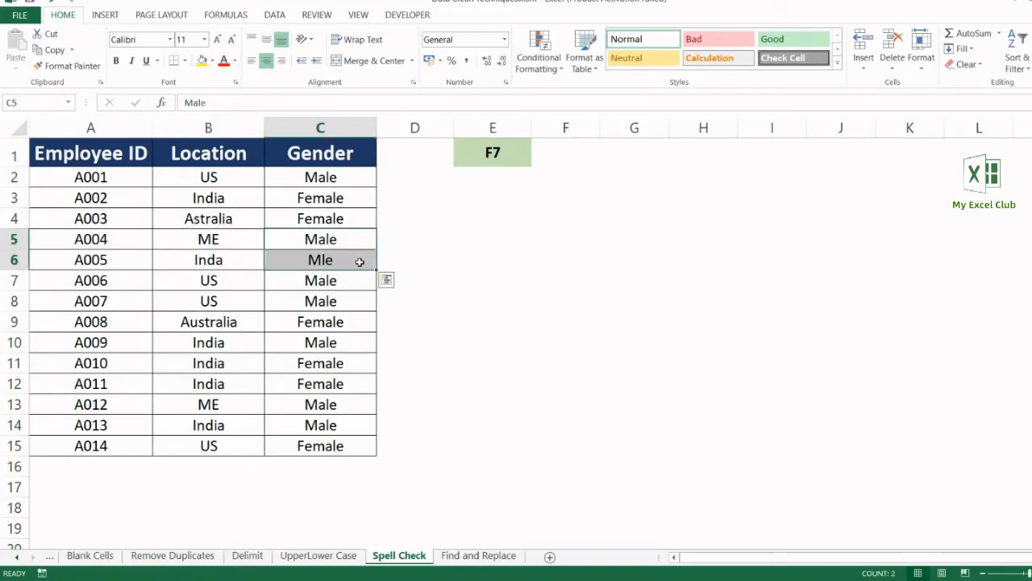
Create a PivotTable on a new worksheet from columns A to C of the Spell Check sheet.
drag(91, 127, 320, 127)
click(104, 14)
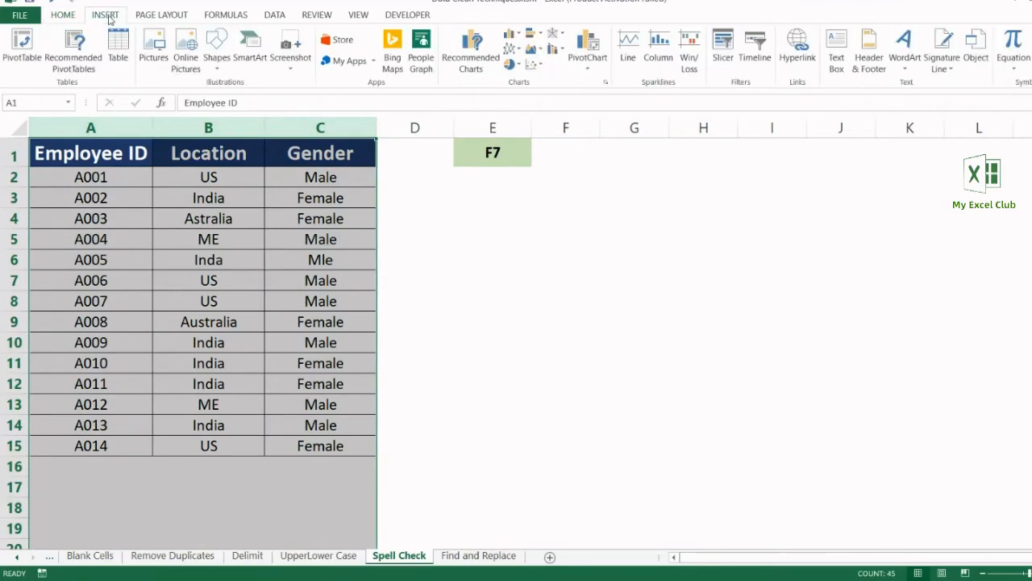
click(30, 56)
click(593, 406)
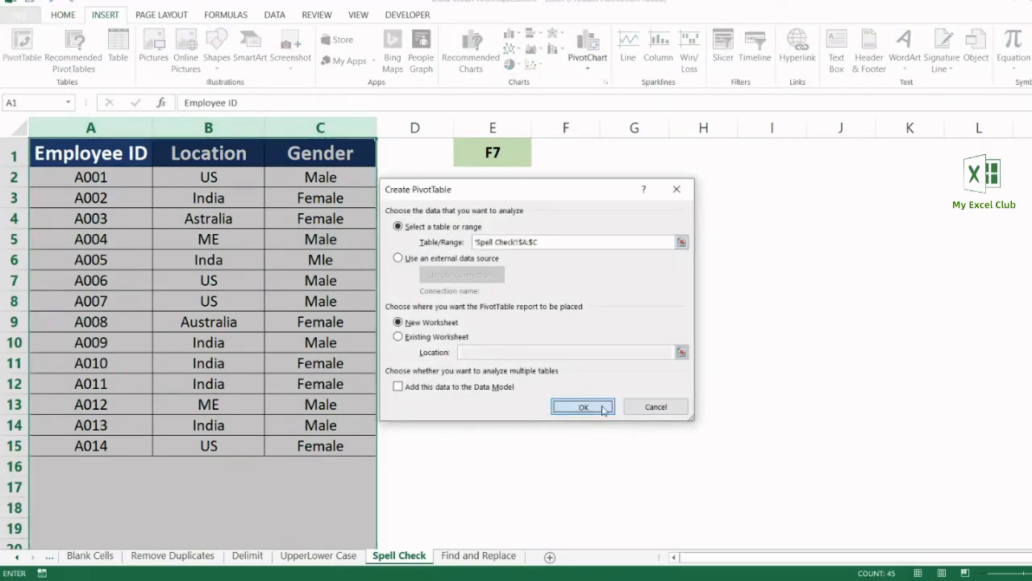
Add Location to the PivotTable as row labels and as a count value, and check the entries in A4:B7.
click(962, 199)
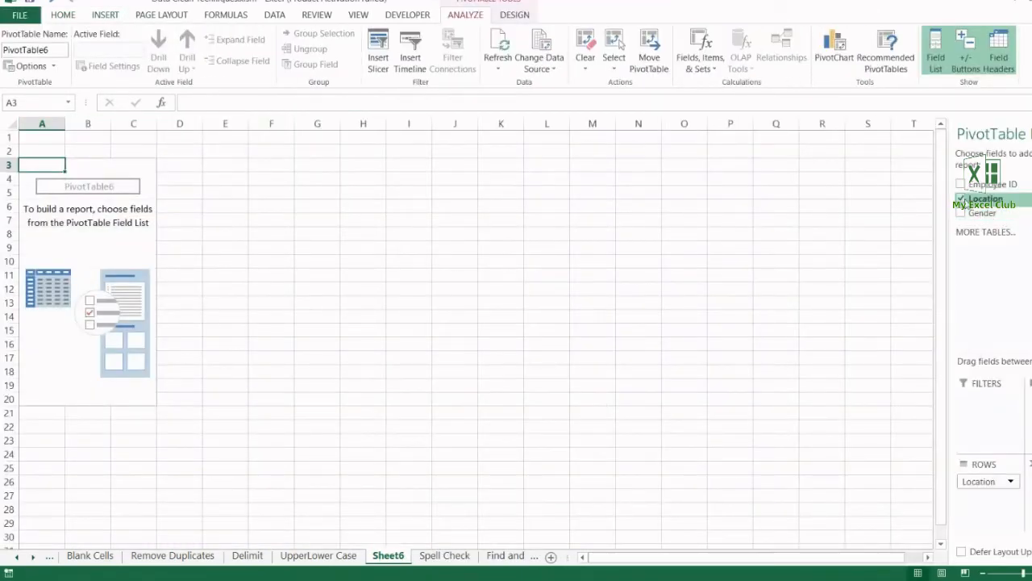
drag(985, 198, 1031, 488)
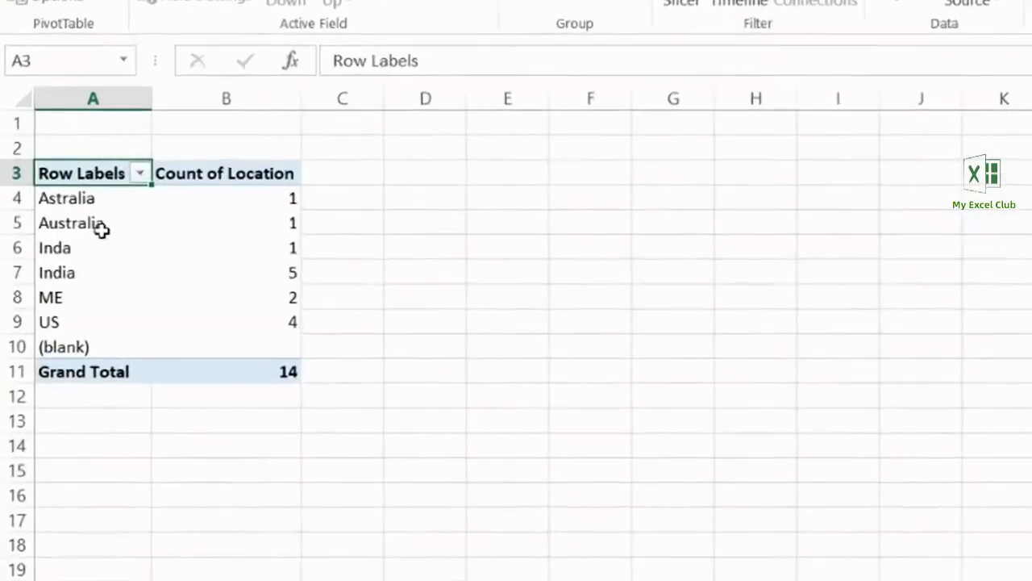
drag(51, 182, 82, 194)
drag(164, 231, 306, 280)
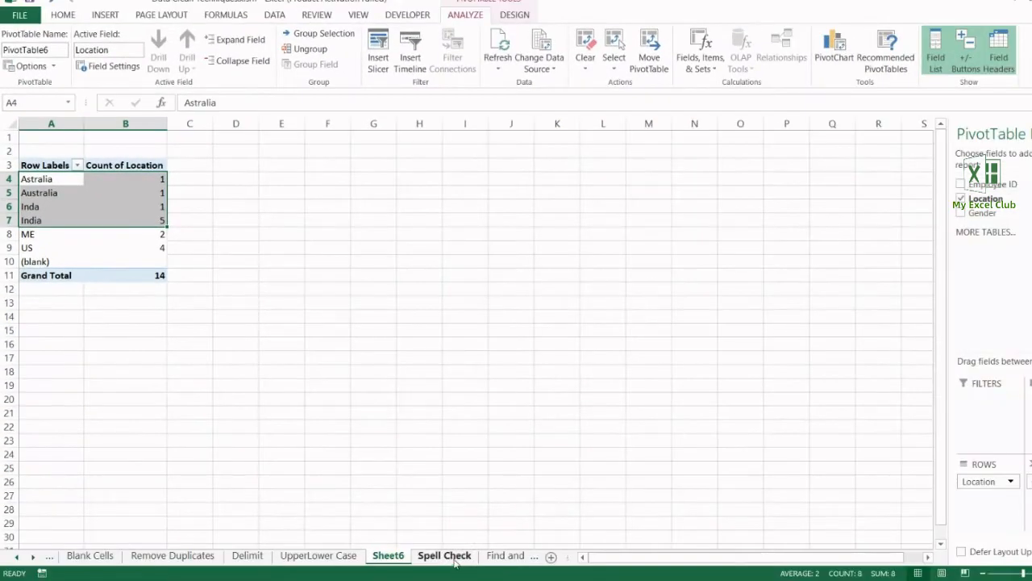
Run a spell check on the Spell Check sheet from A1, changing Astralia to Australia, Inda to India and Mle to Male.
click(445, 556)
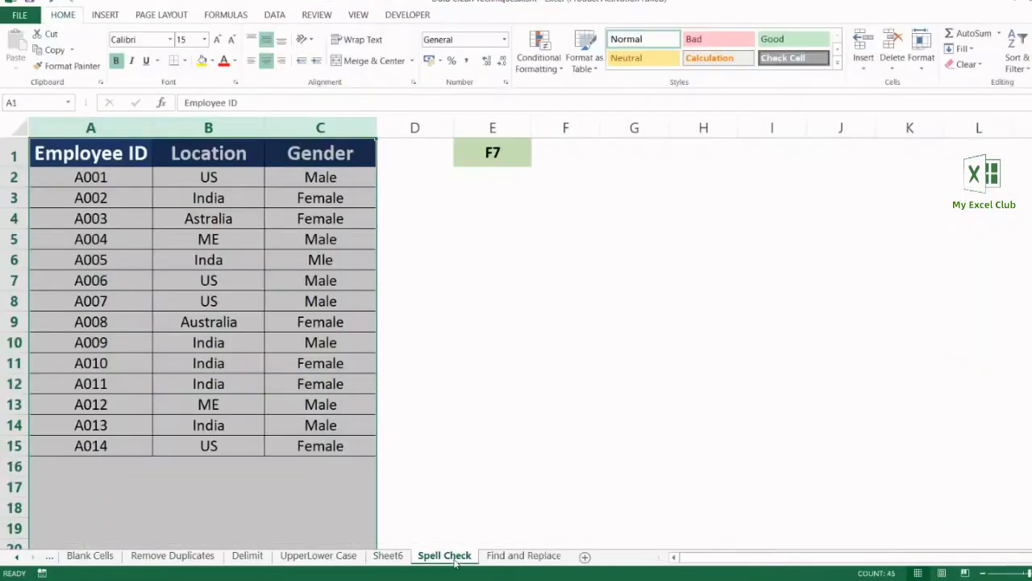
click(495, 155)
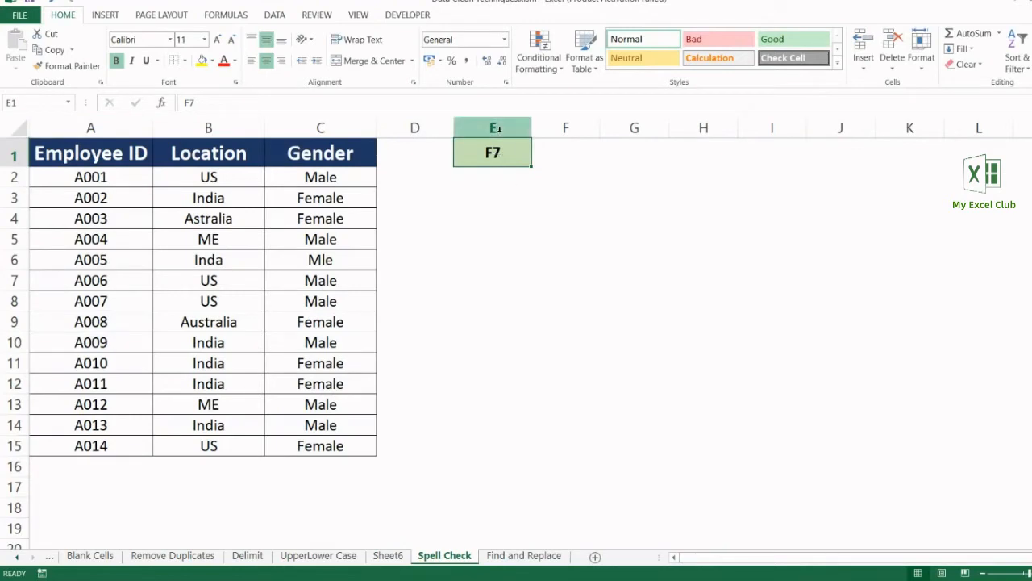
click(121, 154)
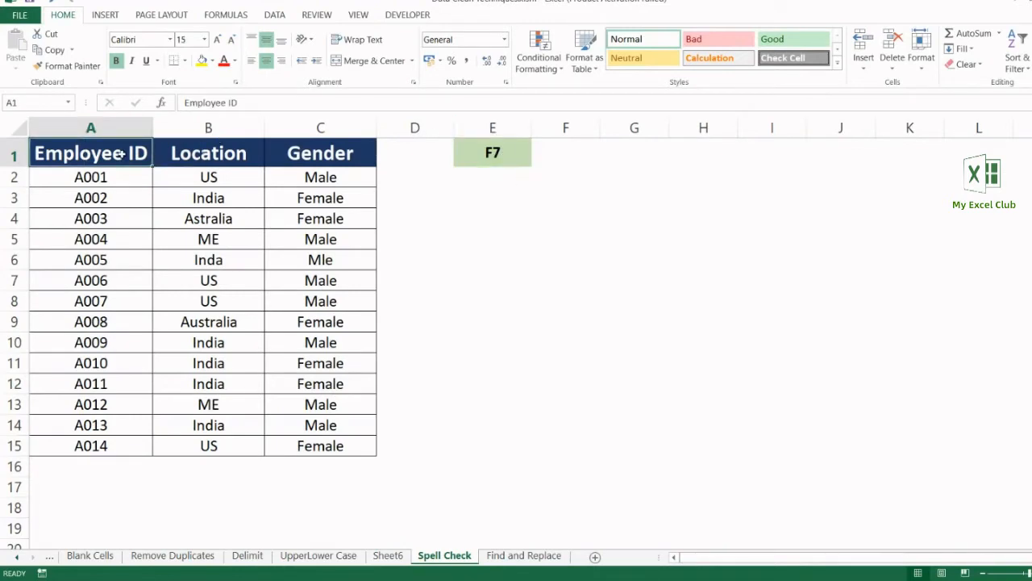
key(F7)
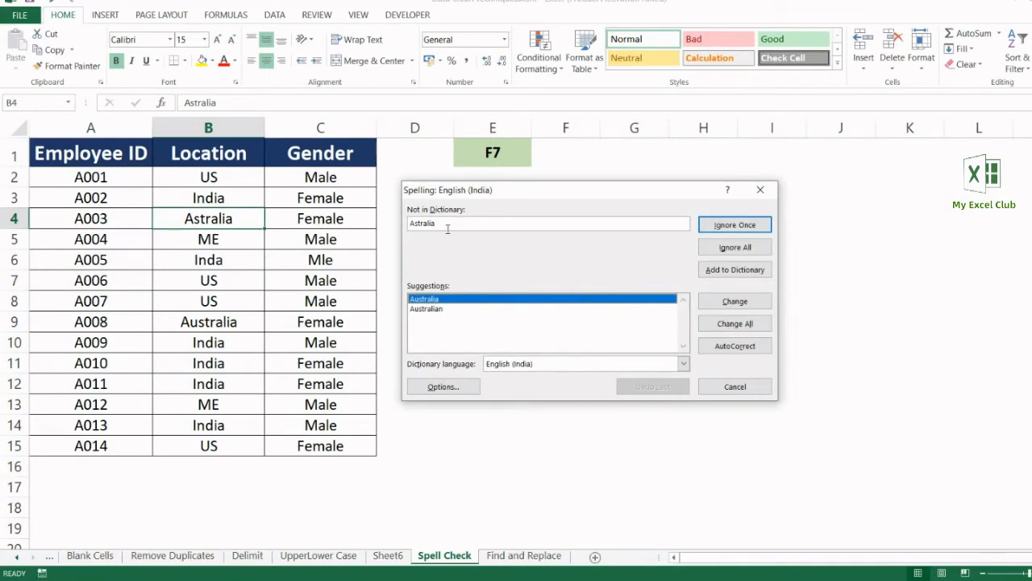
click(719, 302)
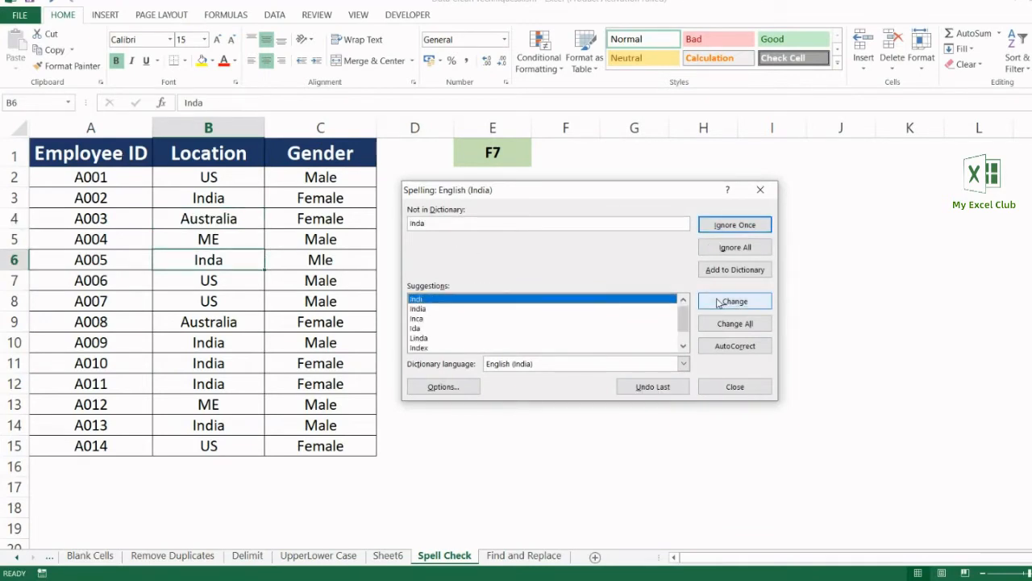
click(426, 308)
click(723, 303)
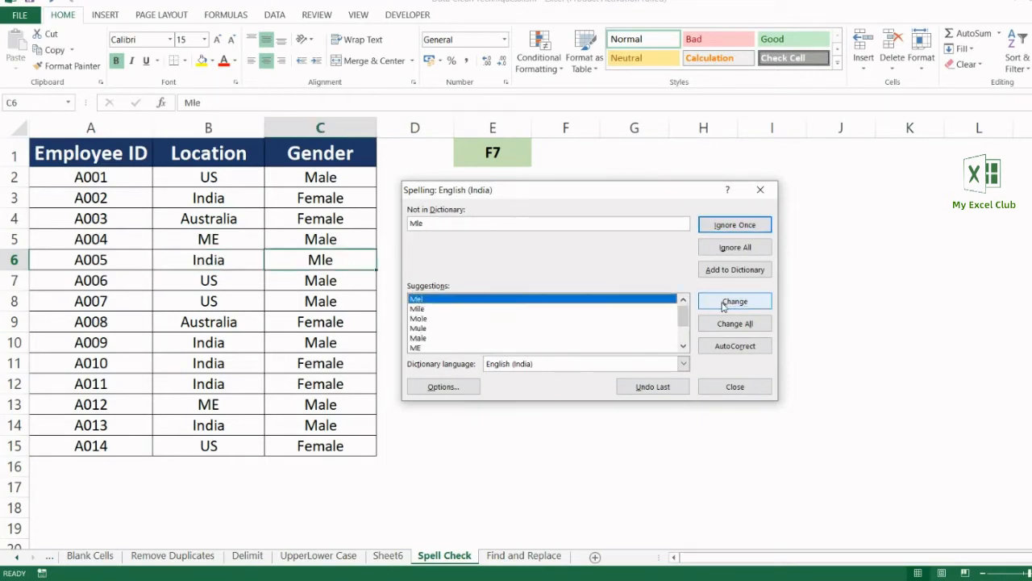
click(424, 338)
click(727, 310)
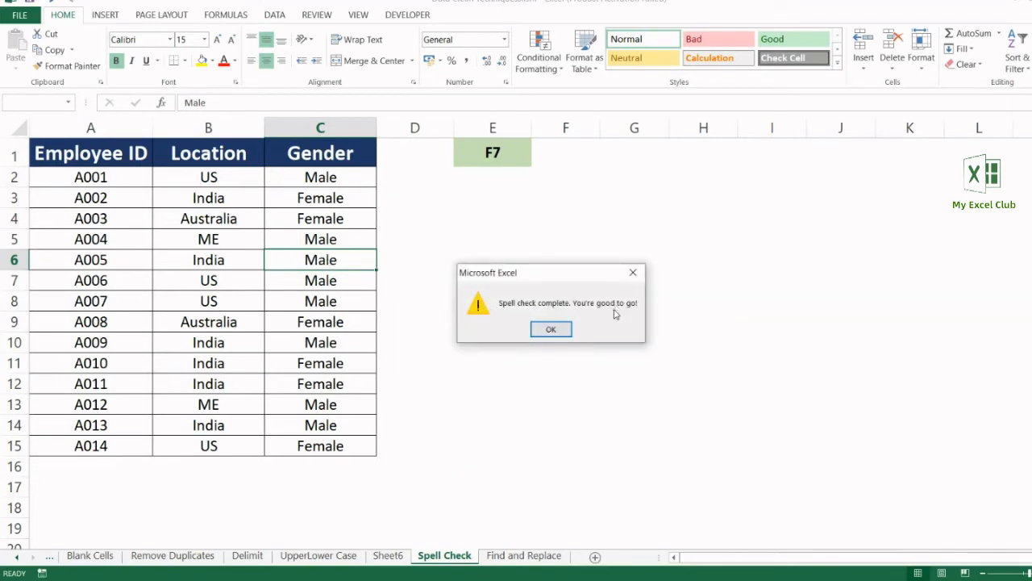
click(550, 328)
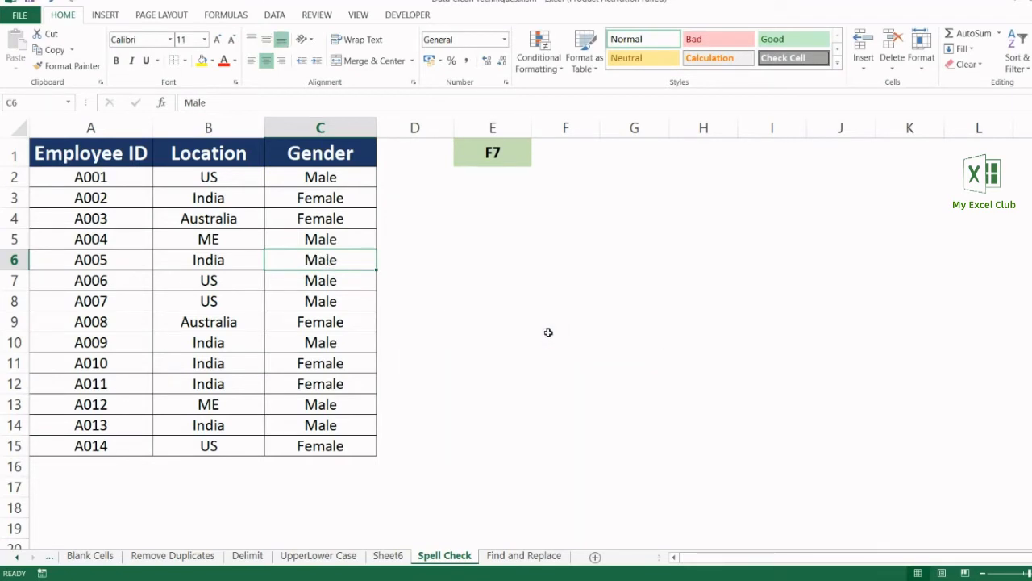
Refresh the location PivotTable on Sheet6 and check its Australia and India rows.
click(388, 556)
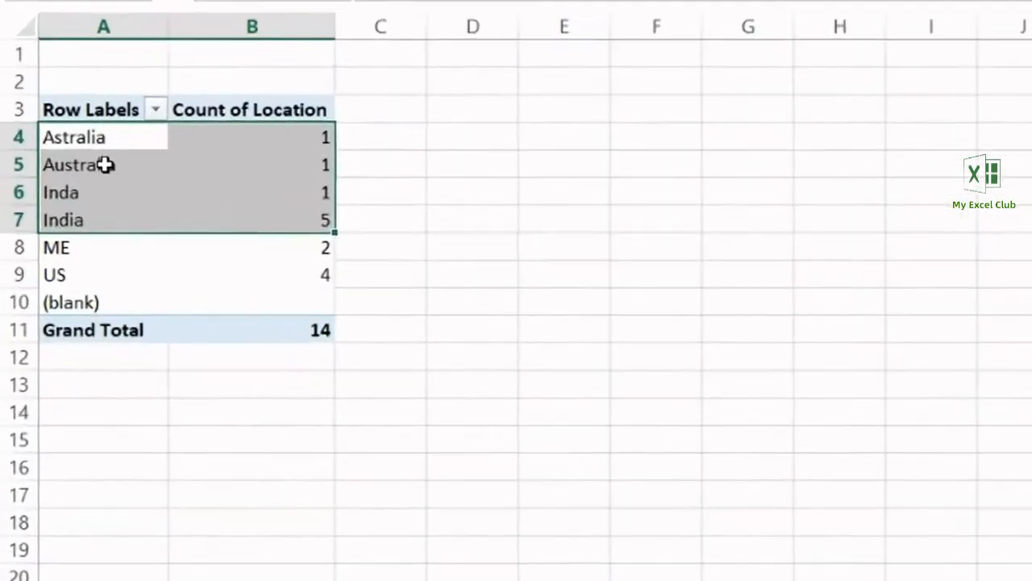
click(52, 193)
right_click(51, 194)
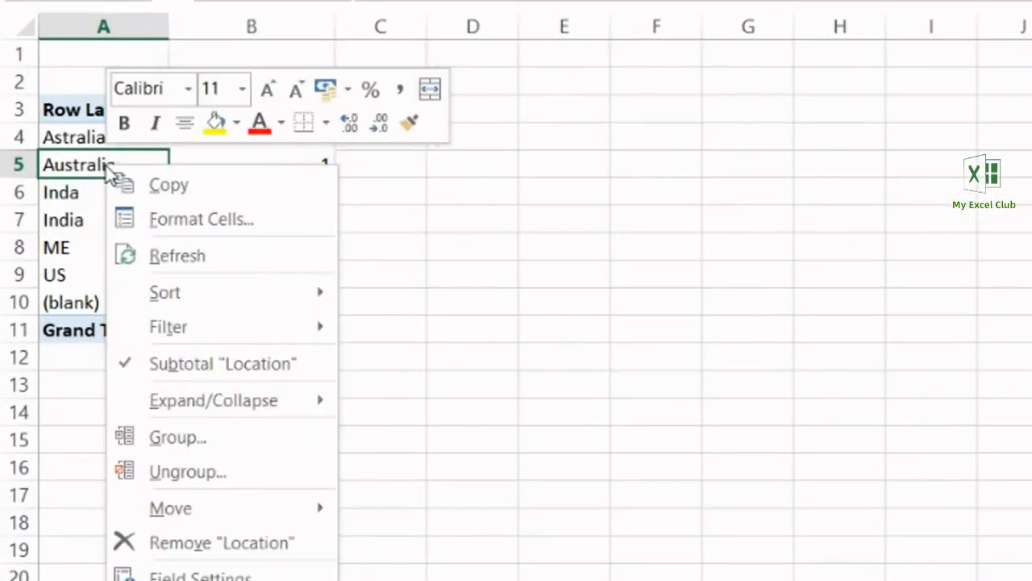
click(190, 259)
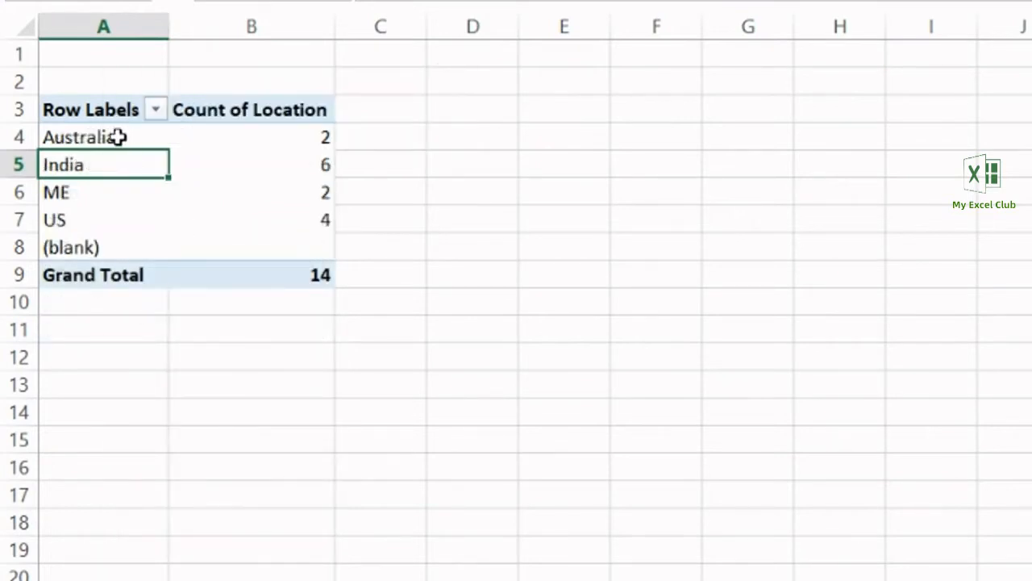
drag(119, 137, 325, 162)
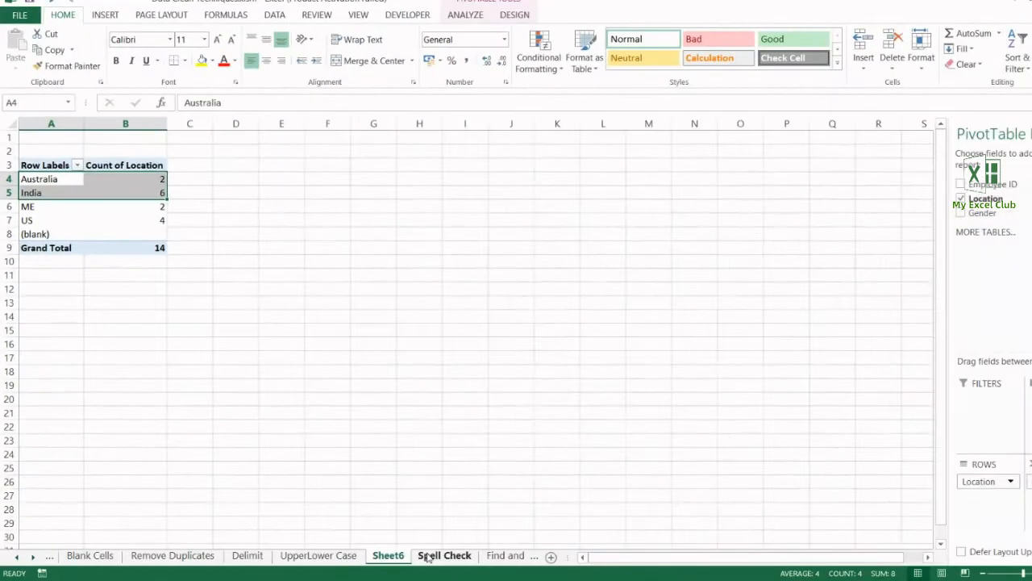
Review columns A to C on the Spell Check sheet and compare the Location spellings in B3 and B6.
click(435, 555)
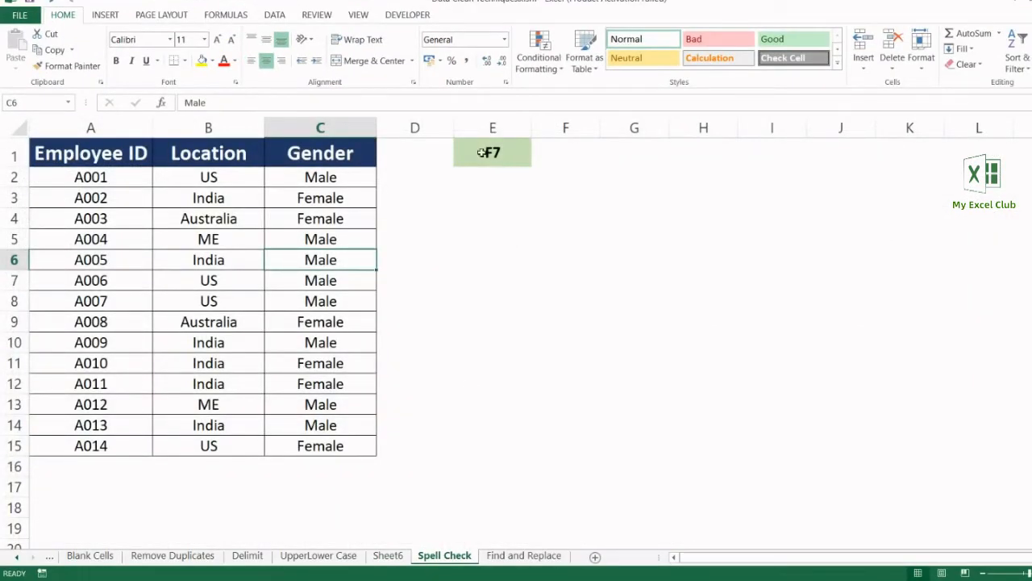
click(508, 154)
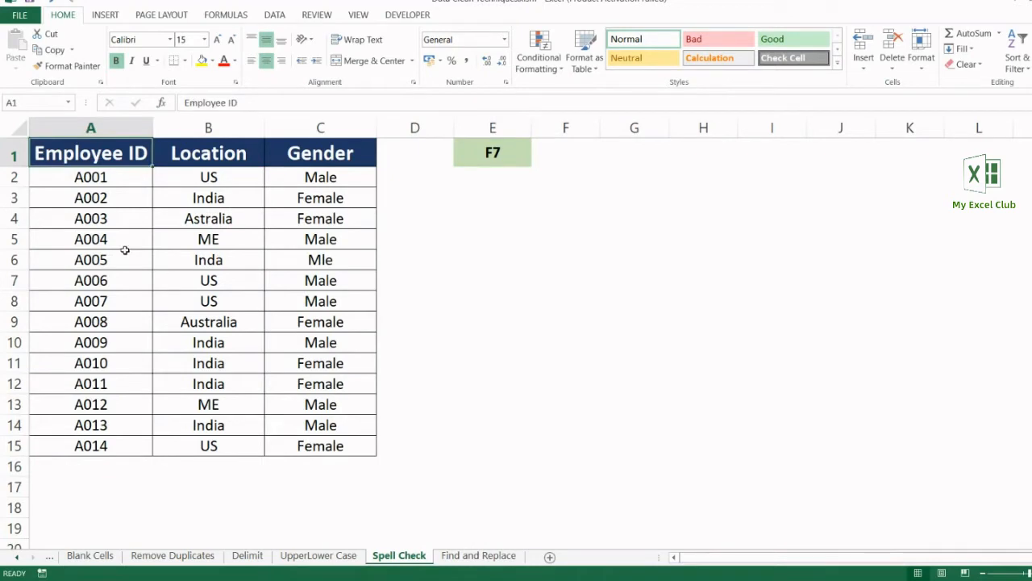
click(145, 127)
drag(145, 126, 310, 127)
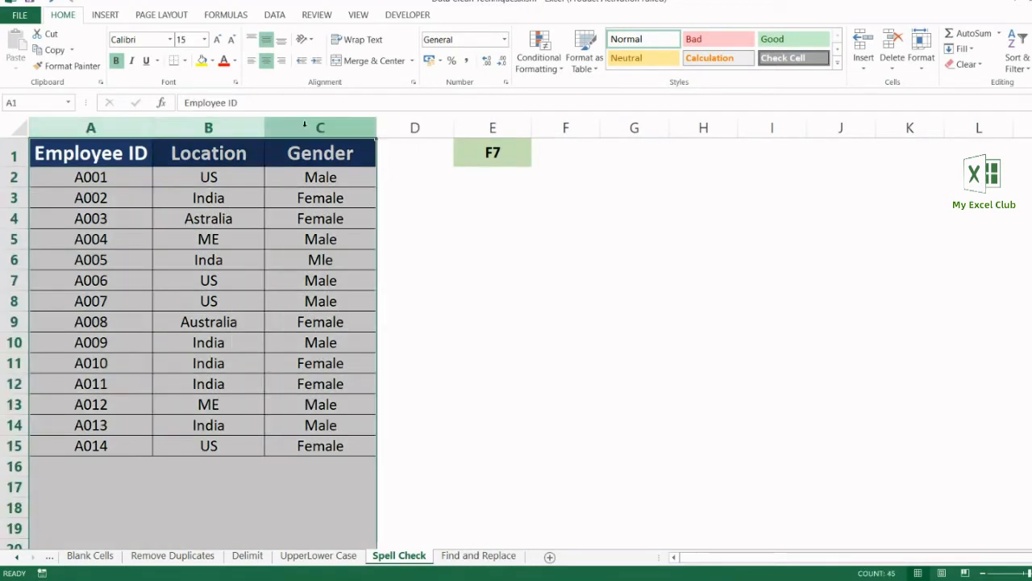
click(203, 126)
click(225, 197)
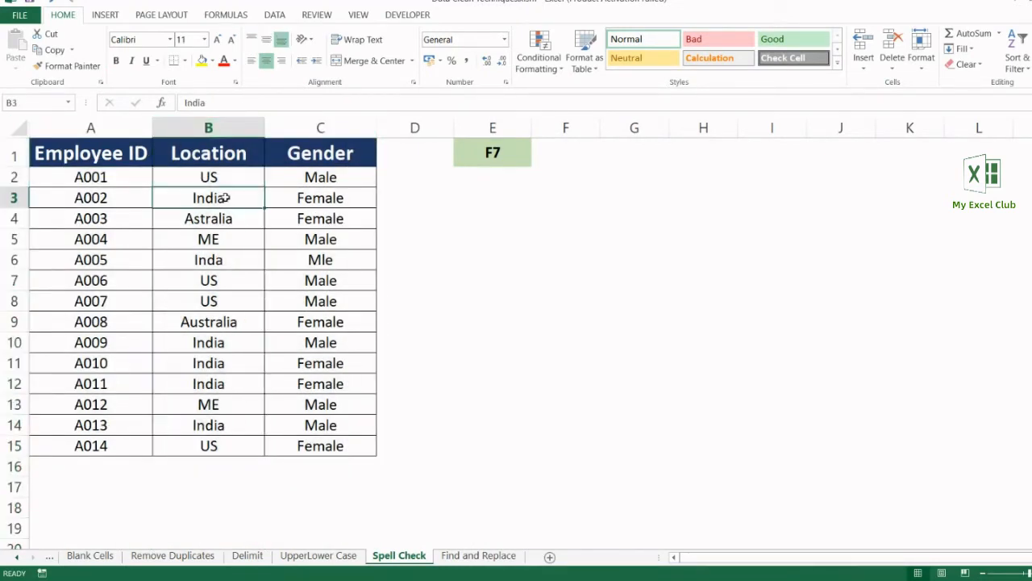
ctrl+click(231, 259)
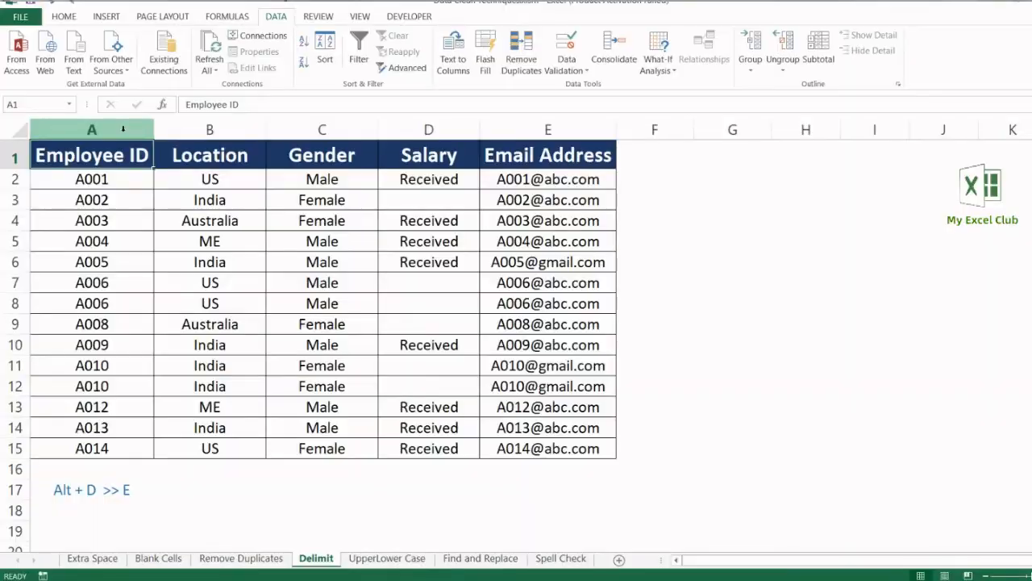
Examine the Delimit sheet's data in columns A to E, comparing the email domains in E2:E3 with E6.
drag(105, 129, 525, 130)
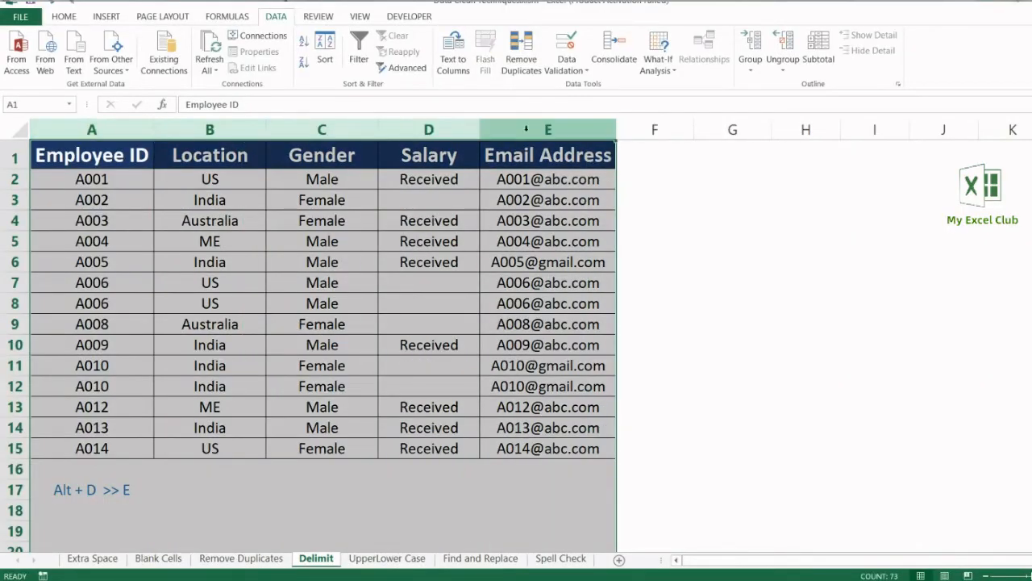
click(546, 129)
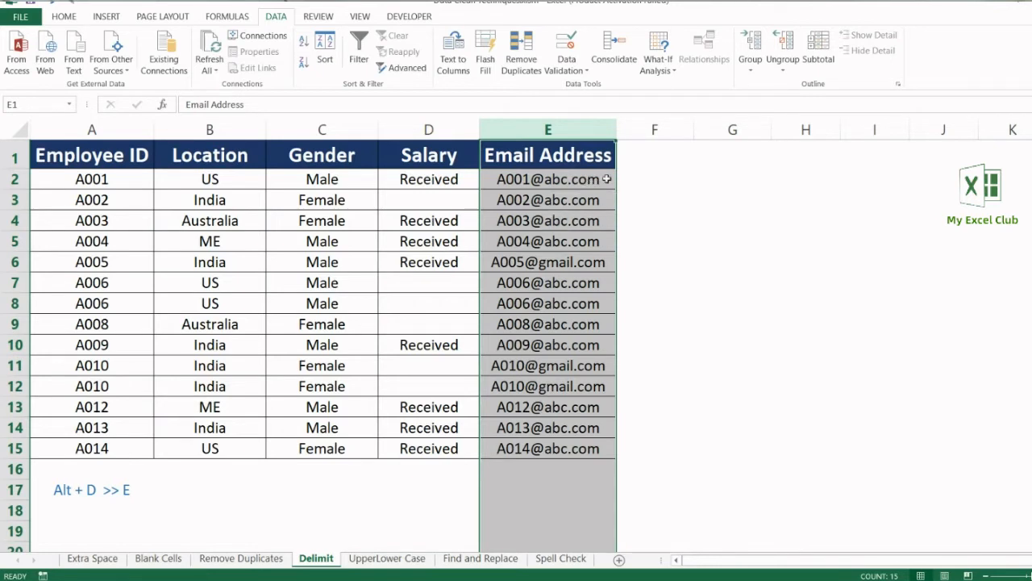
drag(607, 179, 605, 200)
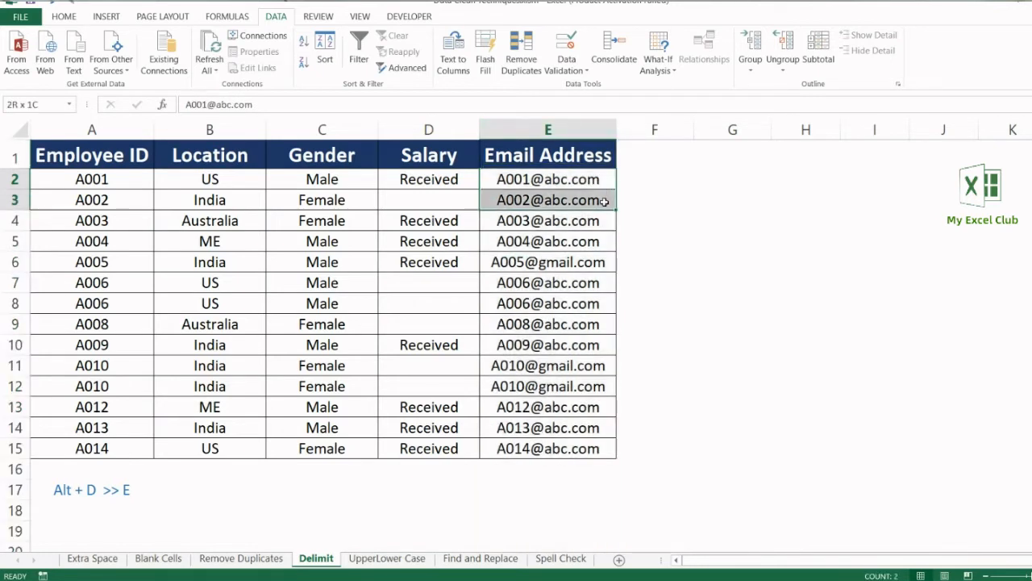
click(607, 262)
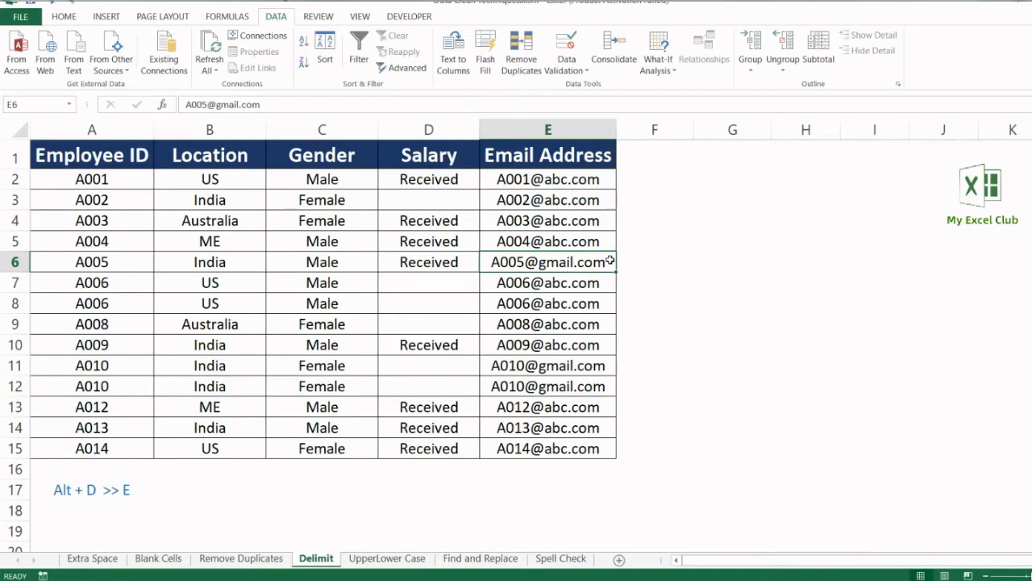
Split the Email Address column with Text to Columns as delimited data, adding @ as the Other delimiter and keeping the General format.
click(564, 129)
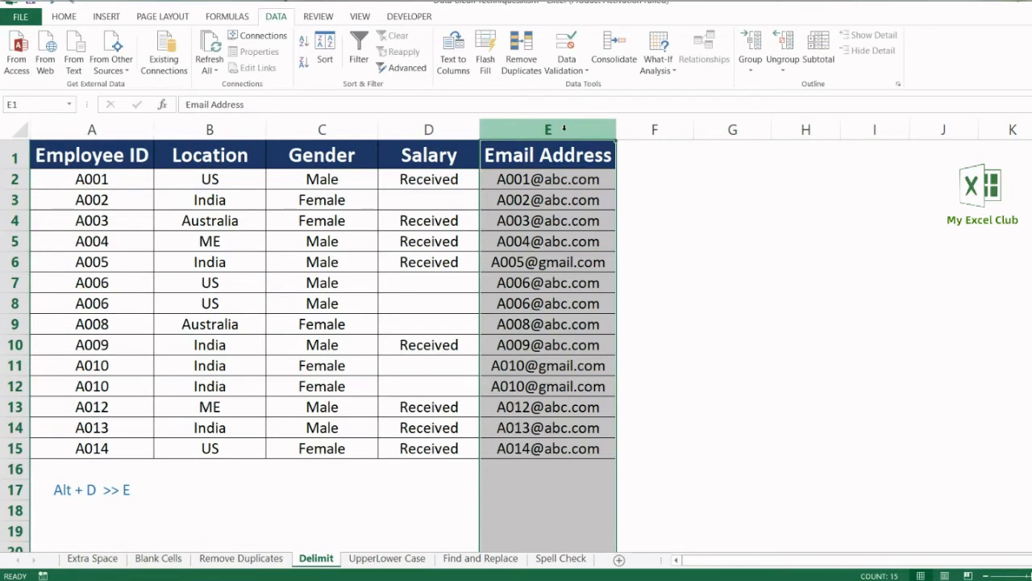
key(alt)
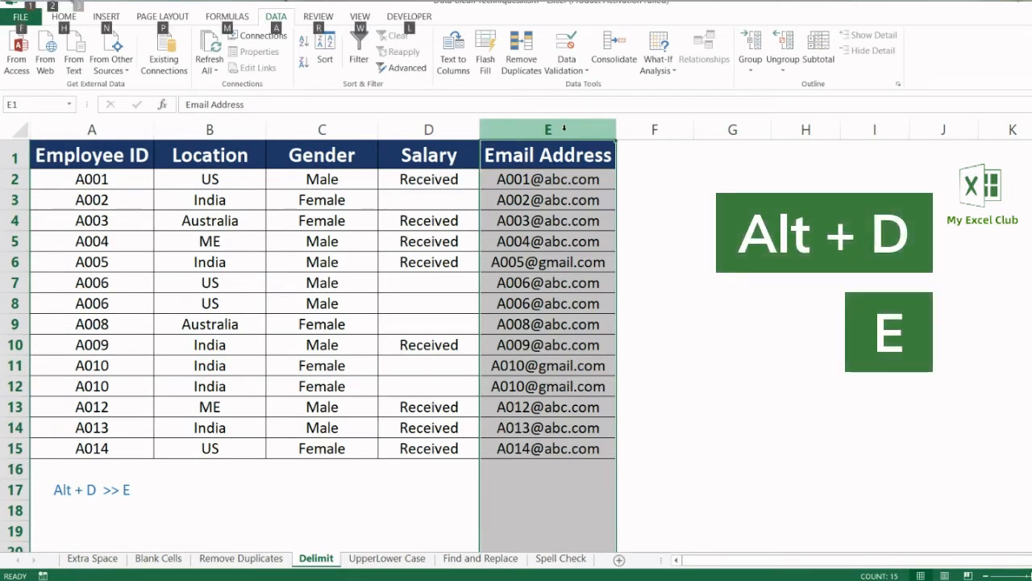
key(d)
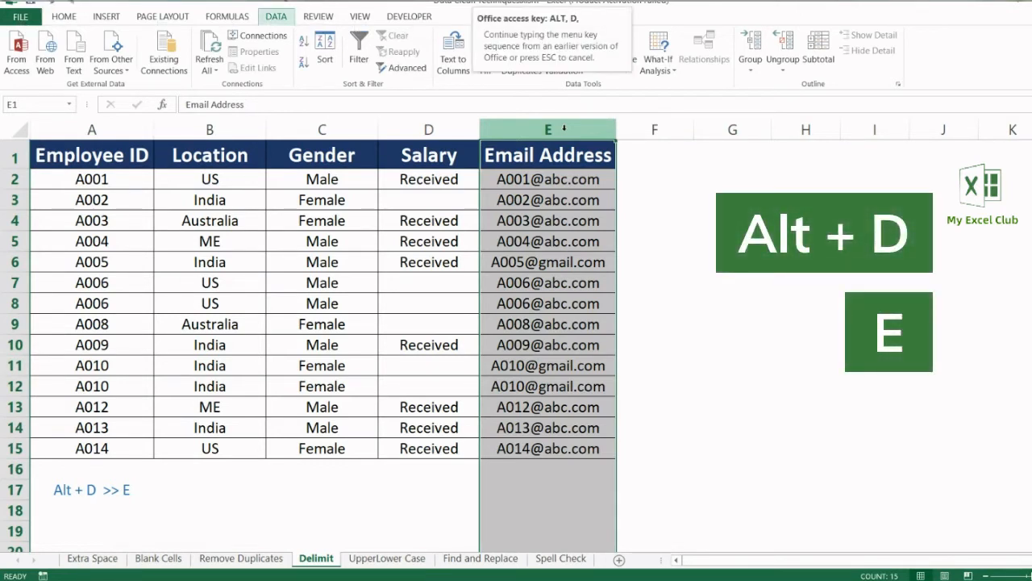
key(e)
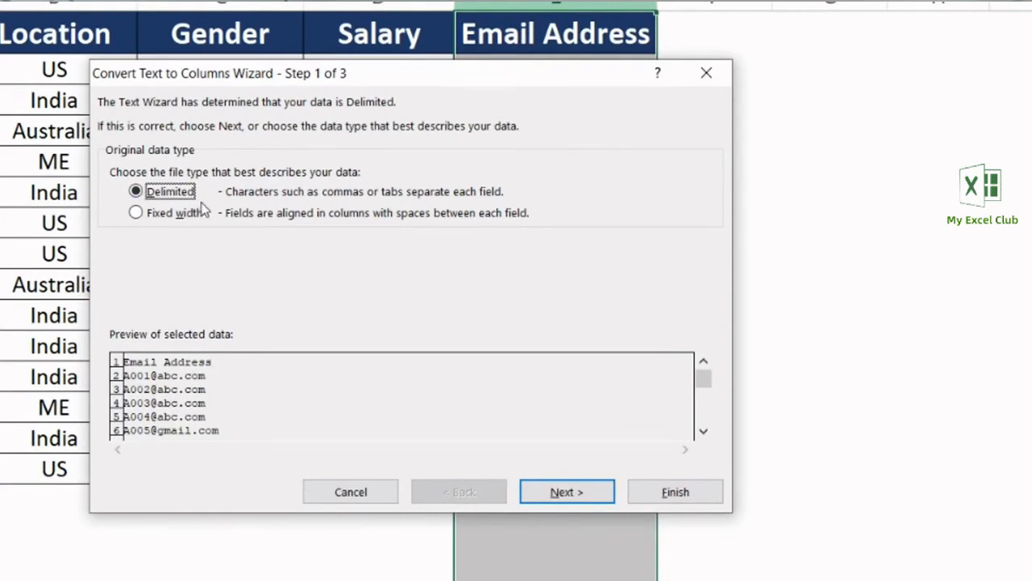
click(579, 497)
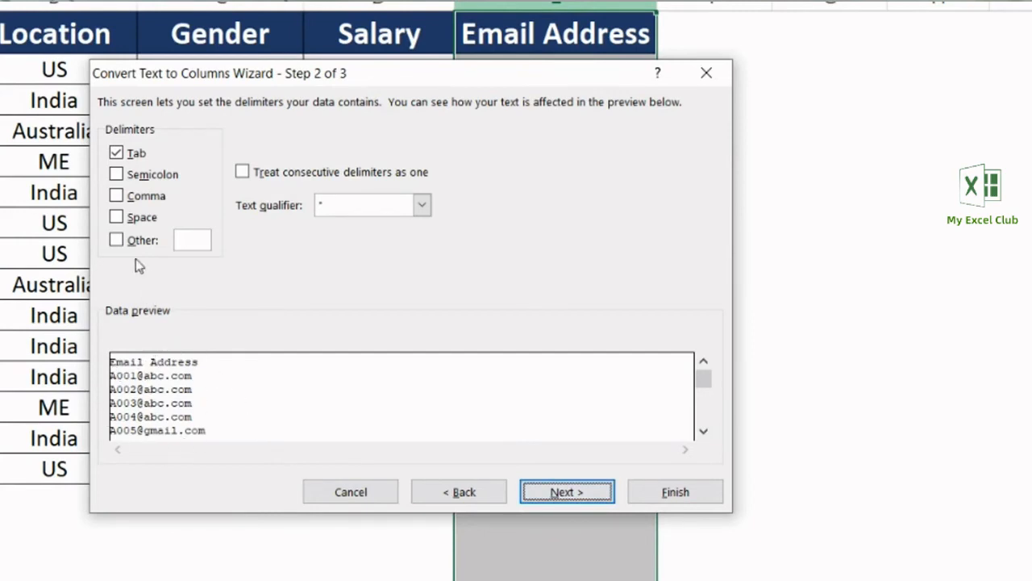
click(117, 240)
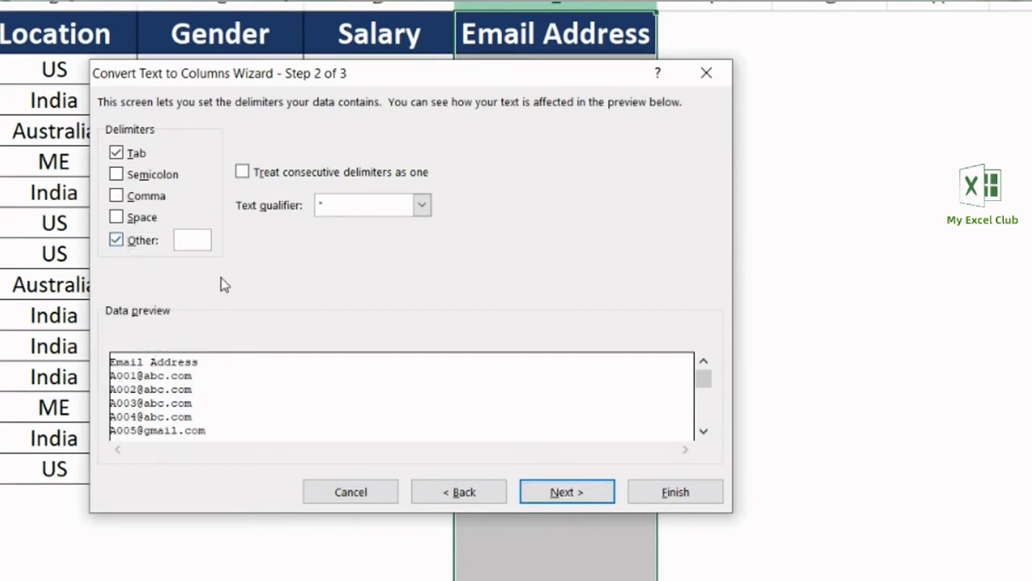
text(@)
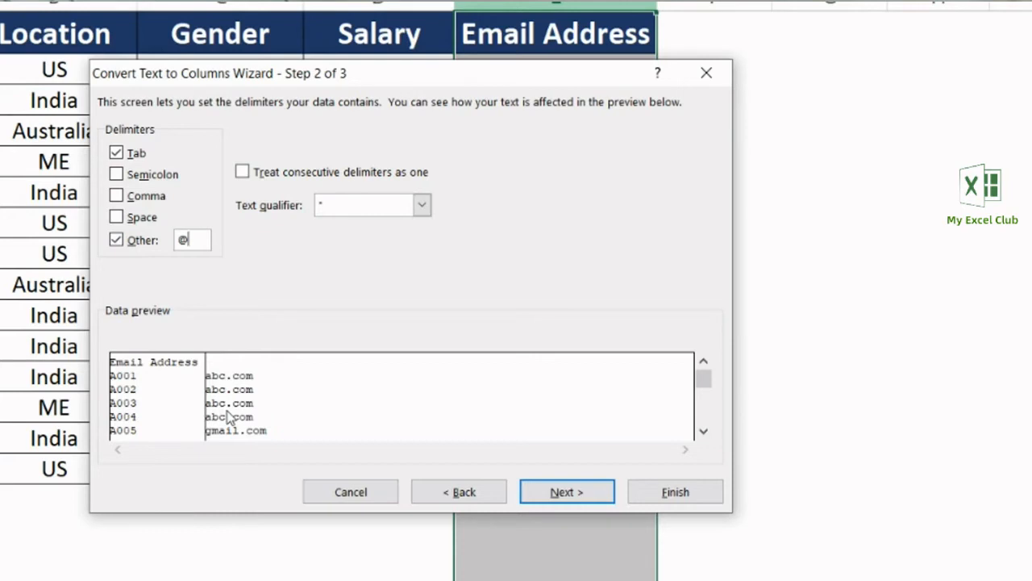
click(537, 491)
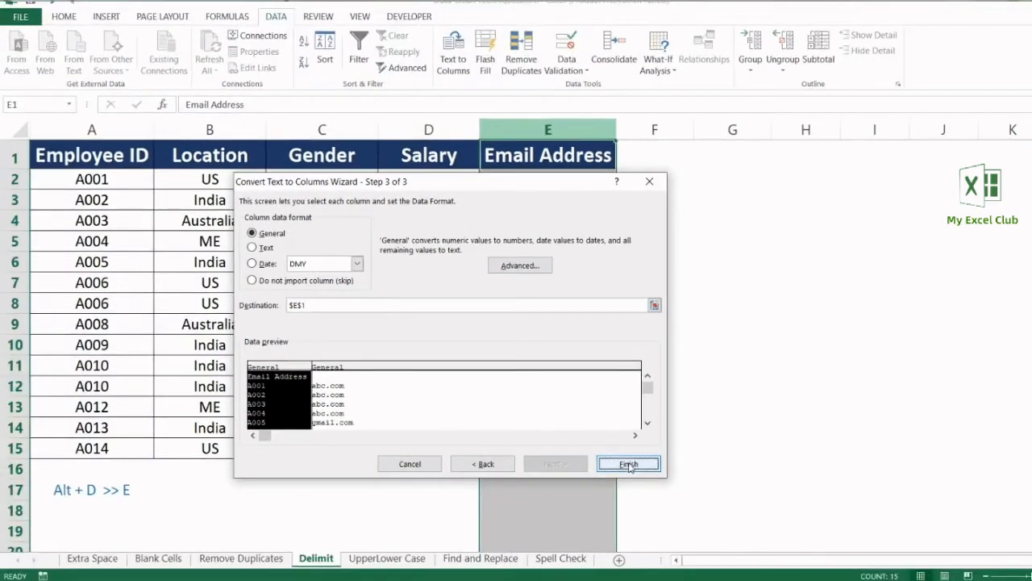
click(676, 493)
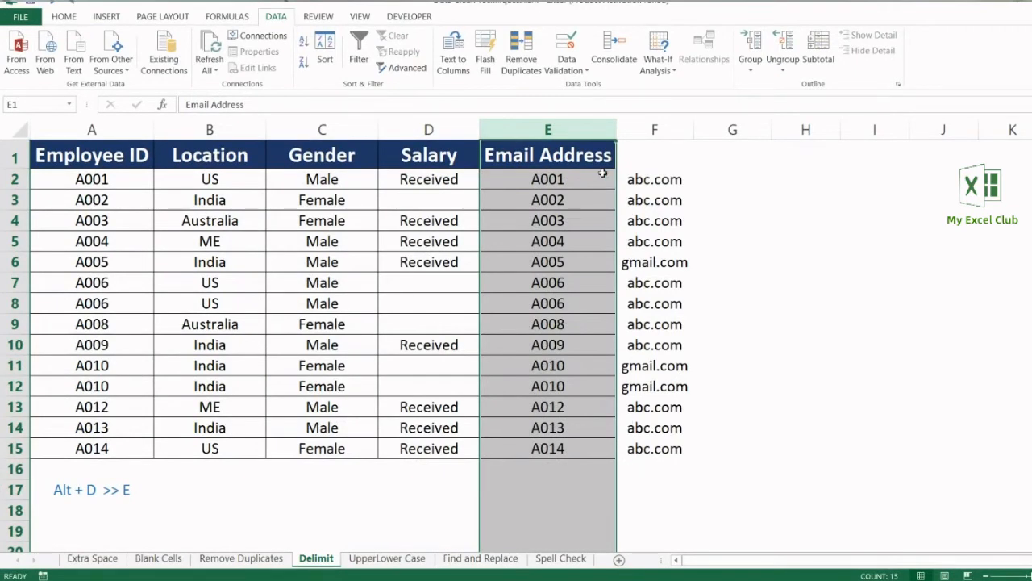
Turn on filtering for the header row of the Delimit table, including the email domain column F.
click(653, 129)
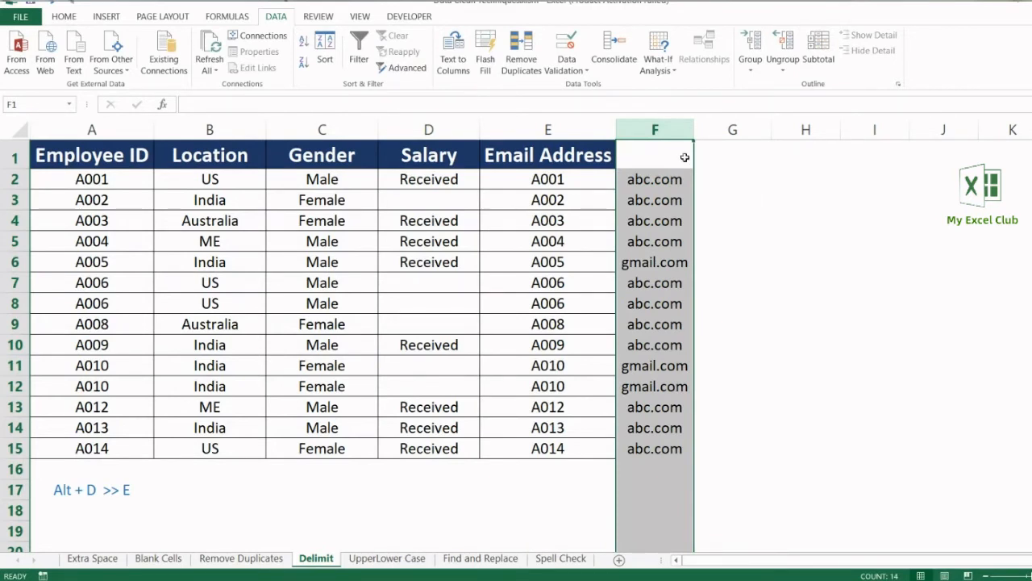
click(652, 157)
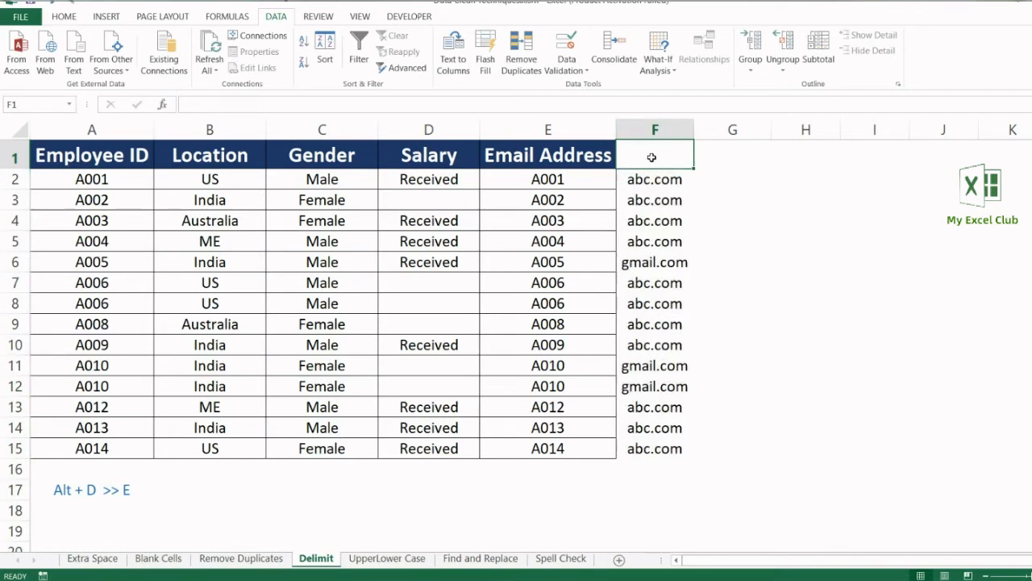
click(64, 16)
click(1023, 66)
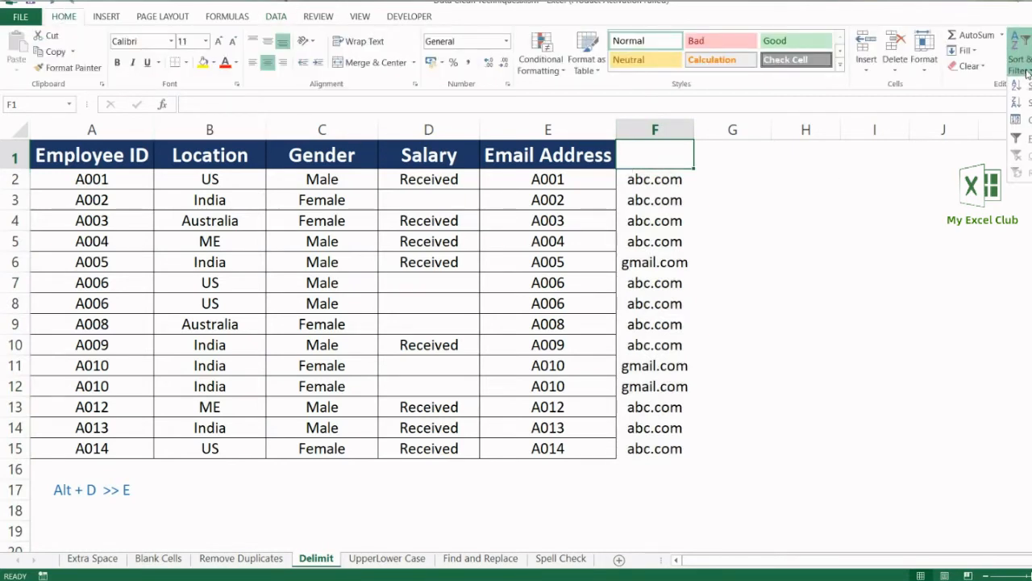
click(1029, 136)
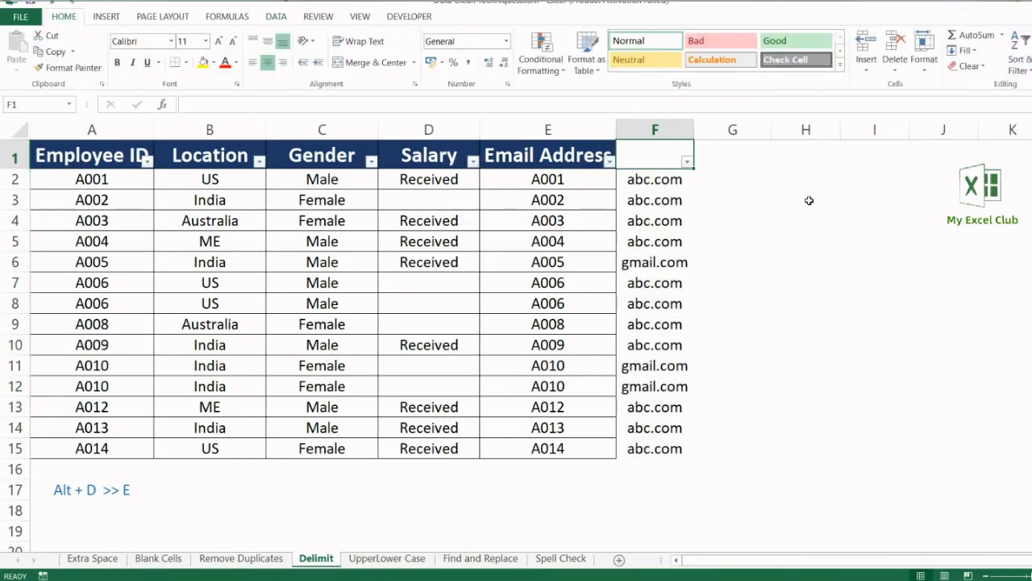
Filter the domain column F to show only the abc.com rows.
click(687, 163)
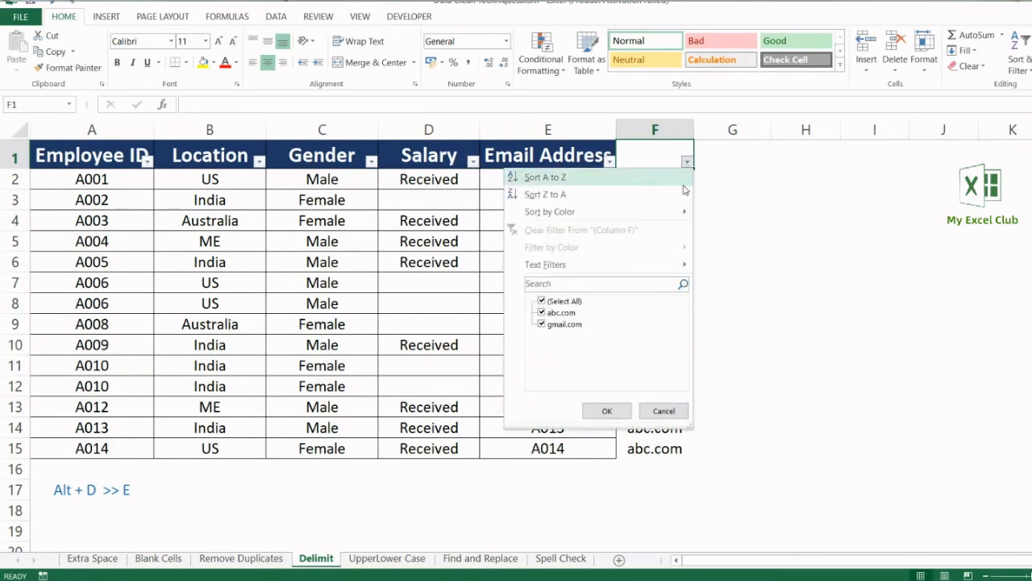
click(560, 303)
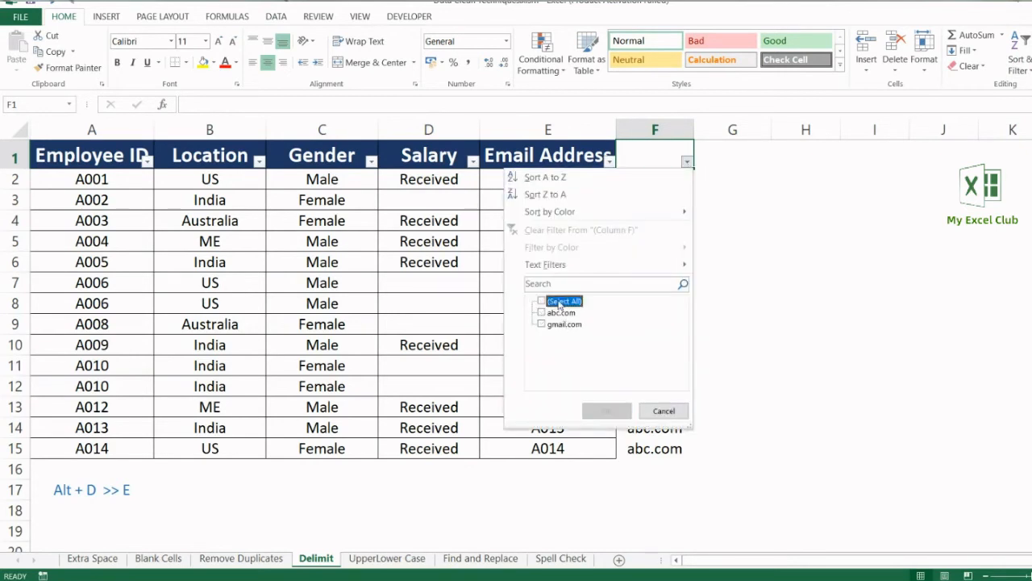
click(560, 313)
click(606, 411)
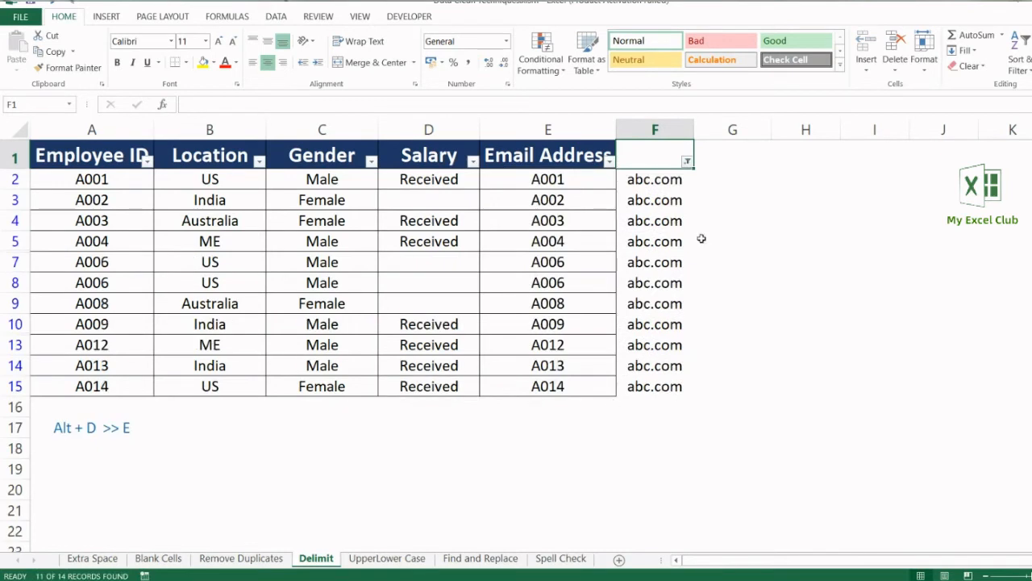
Switch the column F filter to show only the gmail.com rows, and clear the filter.
click(686, 162)
click(562, 313)
click(564, 324)
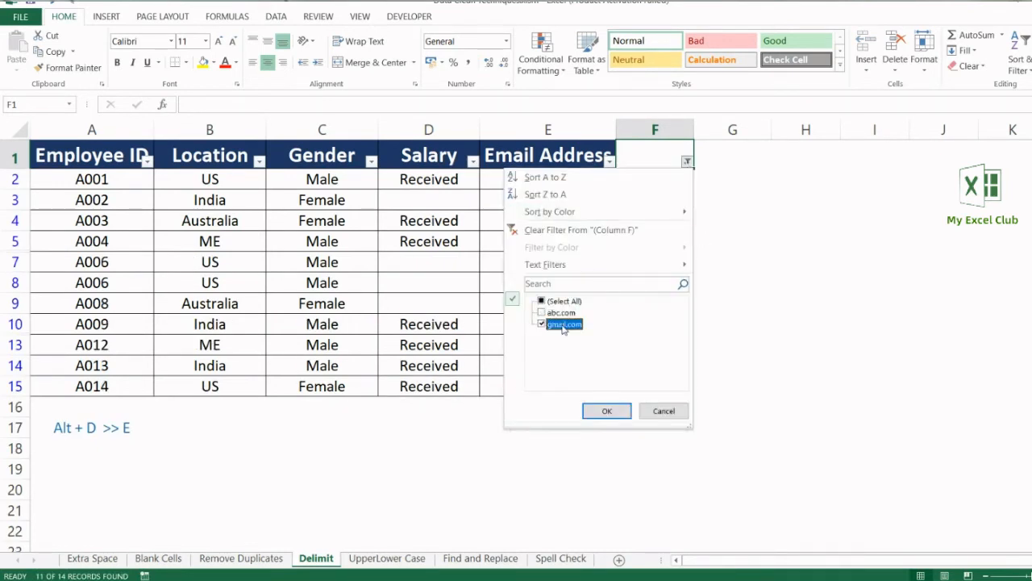
click(610, 407)
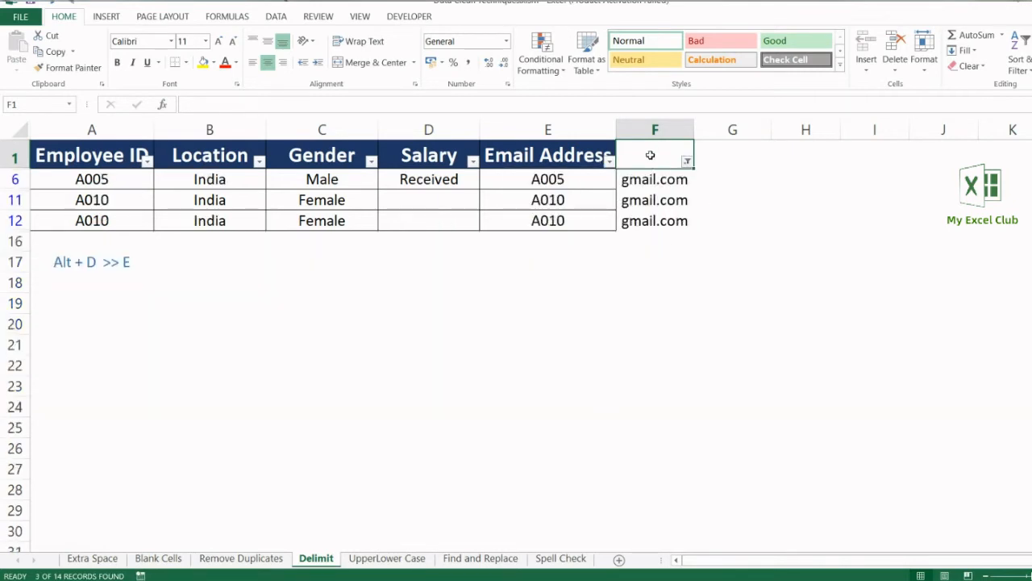
click(1021, 58)
click(1020, 156)
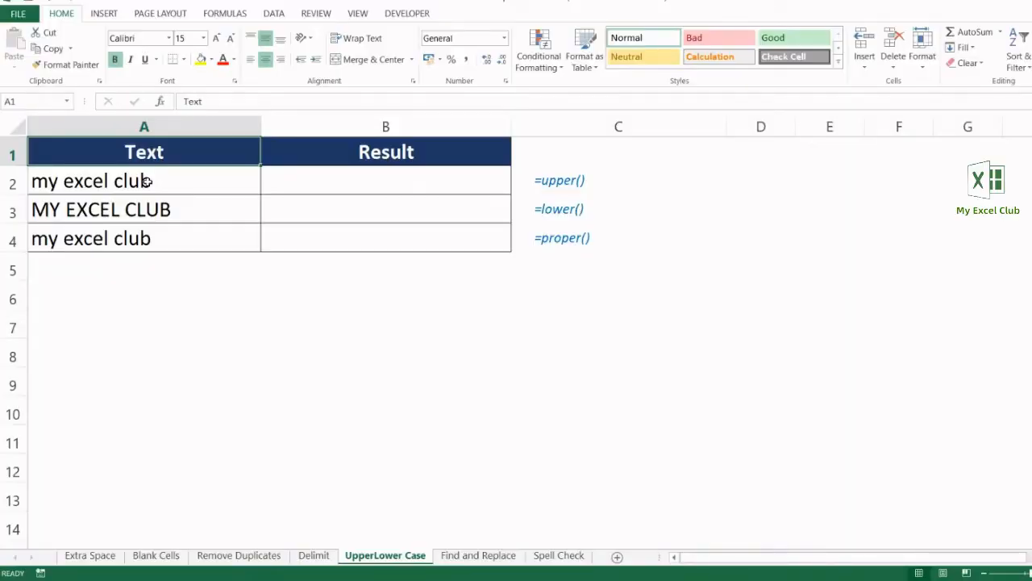
Compare the texts in A2 and A3, and enter =upper(A2) in B2 to convert the A2 text to uppercase.
click(148, 181)
click(149, 209)
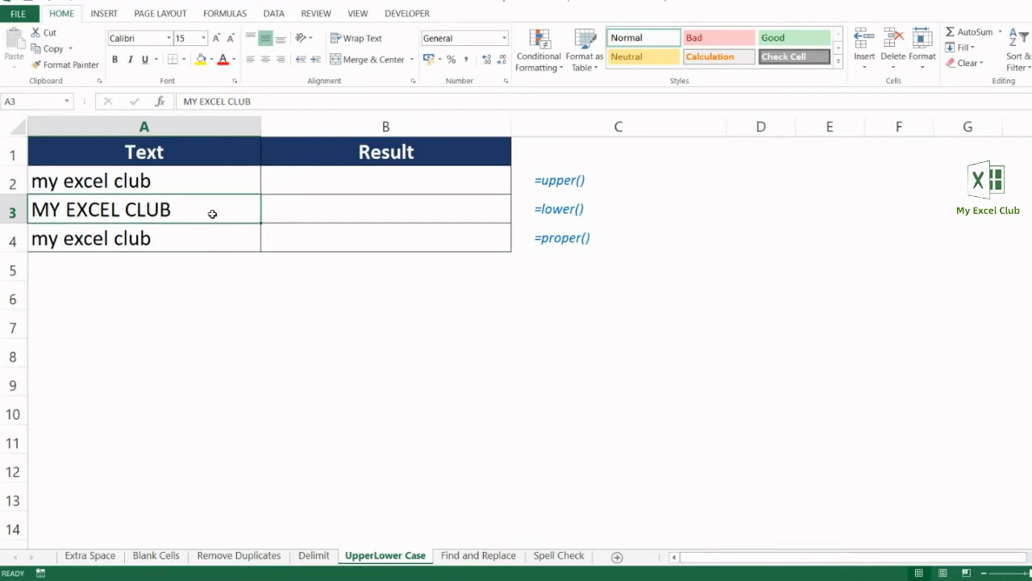
click(374, 178)
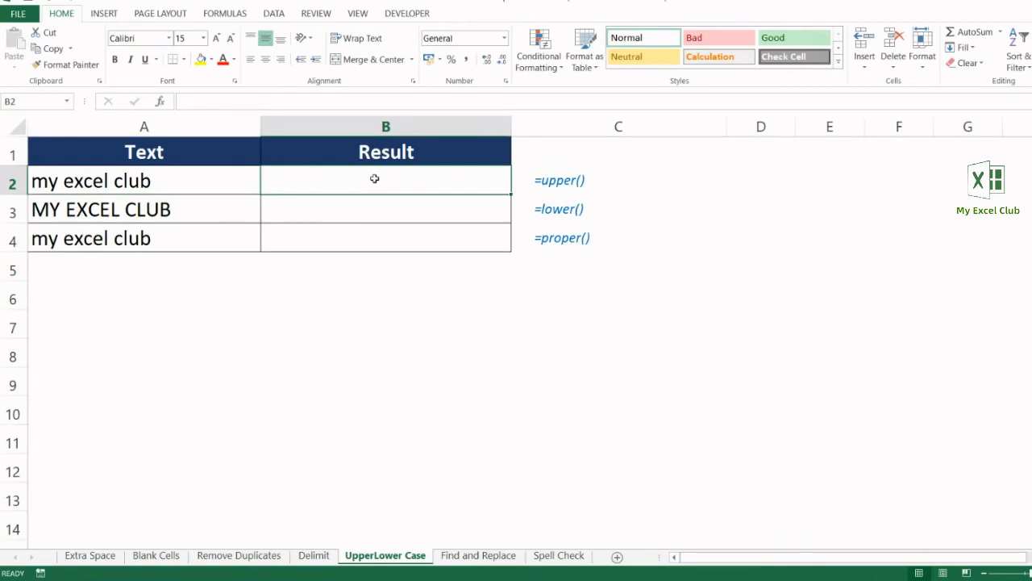
text(=up)
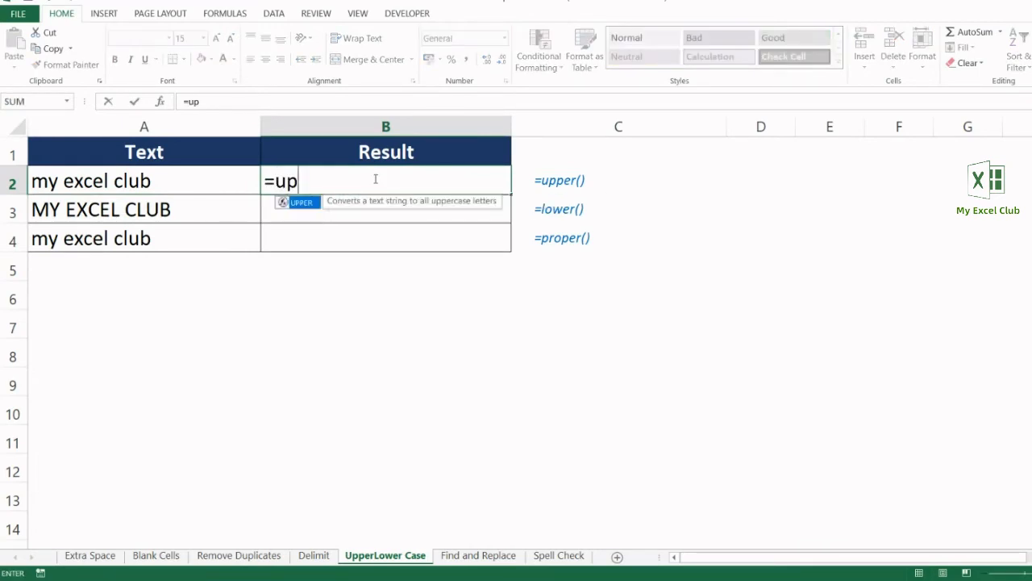
text(per()
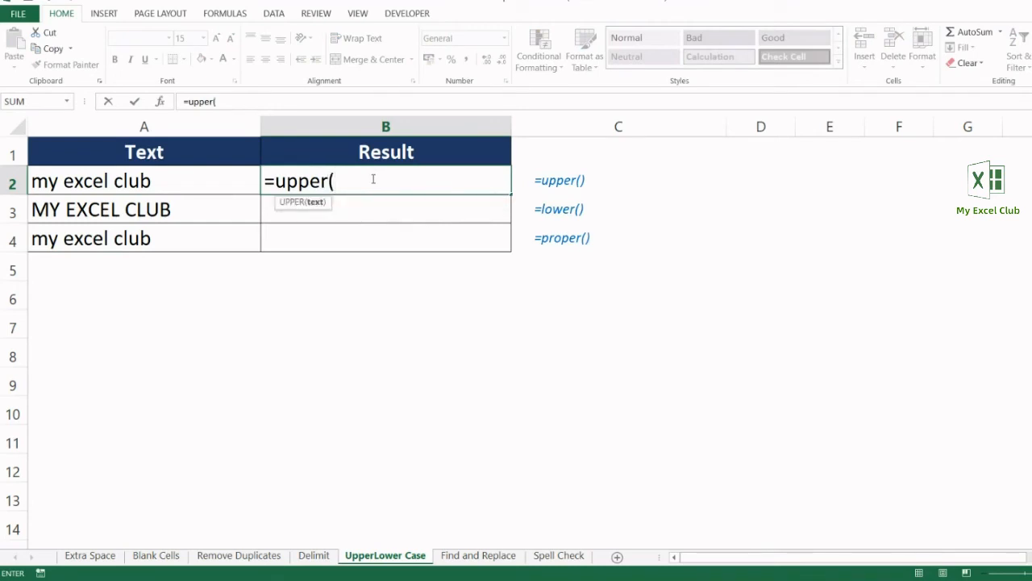
click(220, 180)
text())
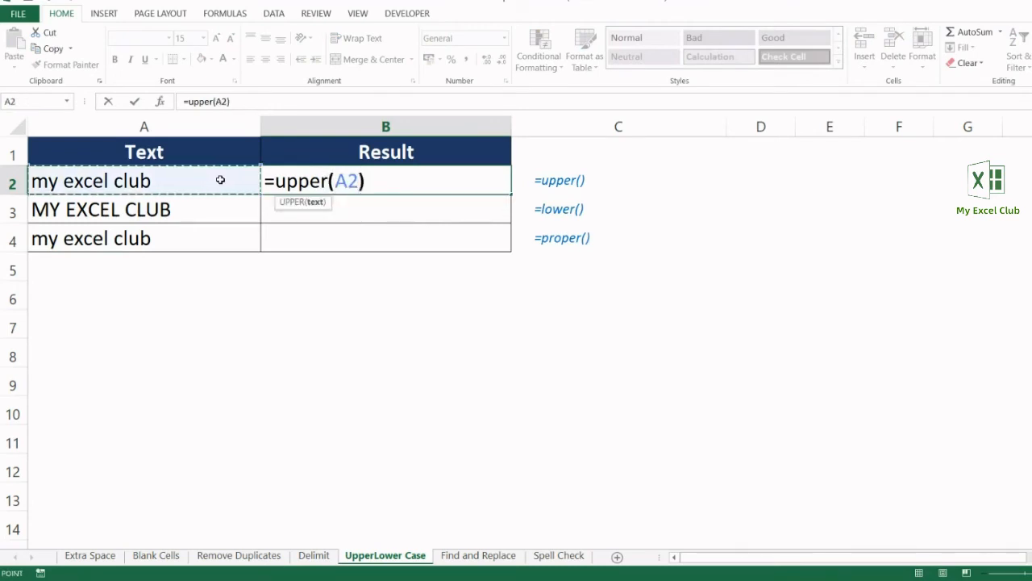
key(Return)
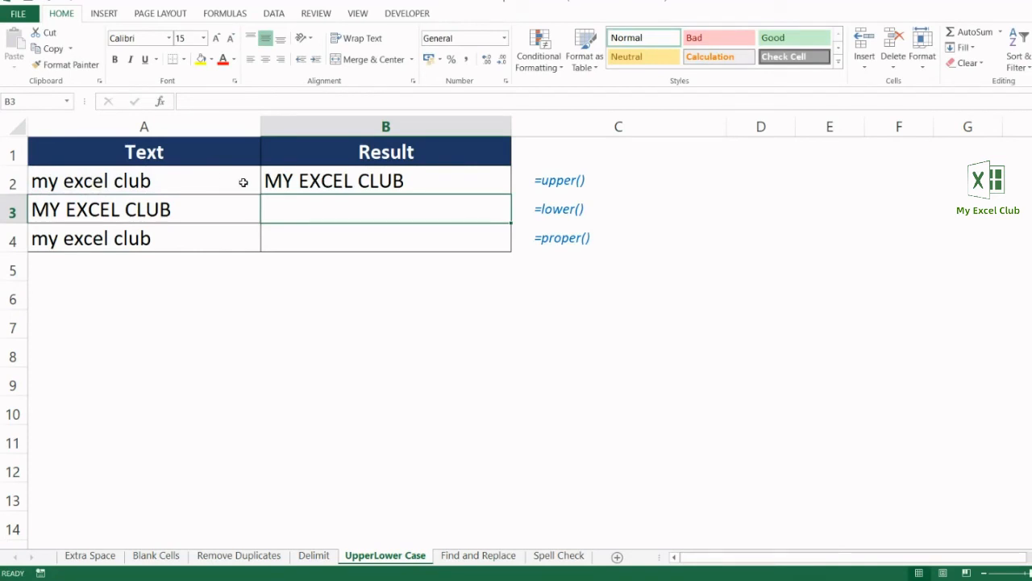
Enter =lower(A3) in B3 to convert the A3 text to lowercase.
text(=)
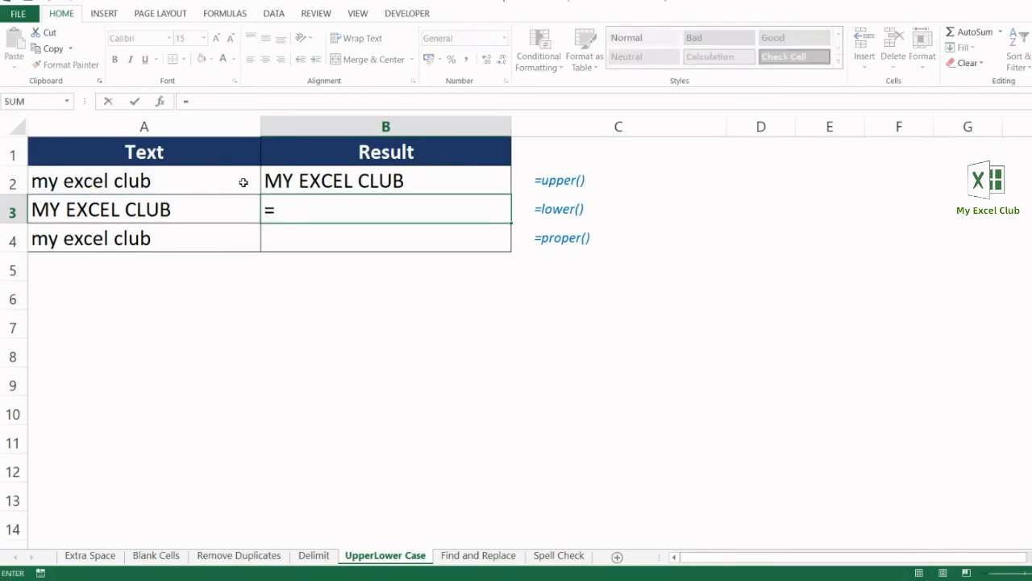
text(lower)
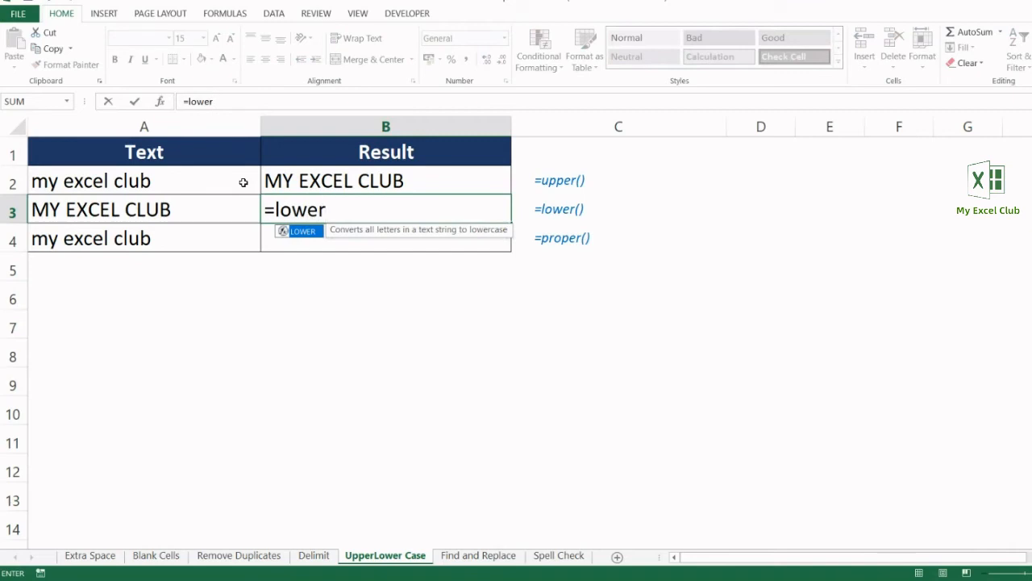
text(()
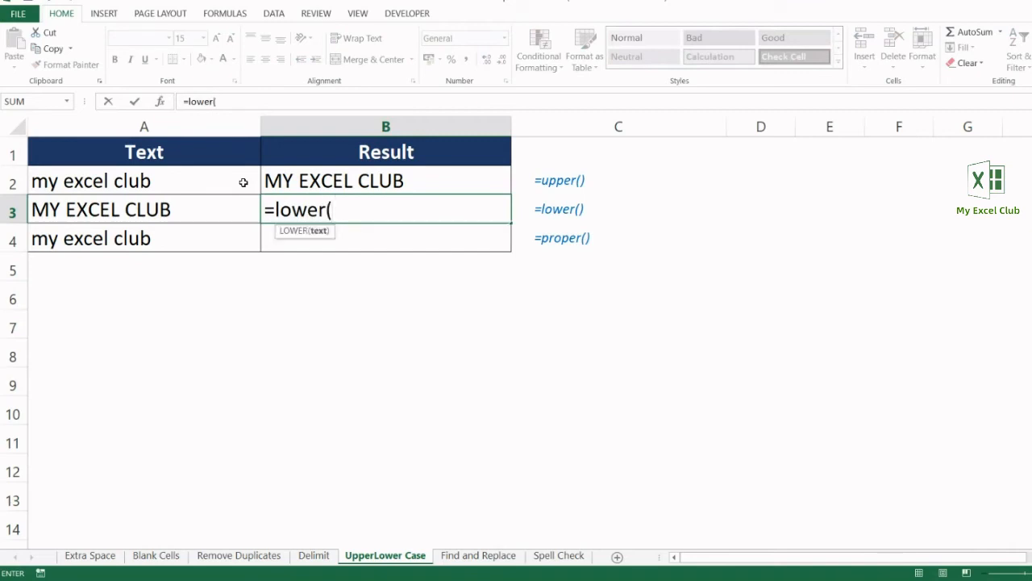
click(212, 211)
text())
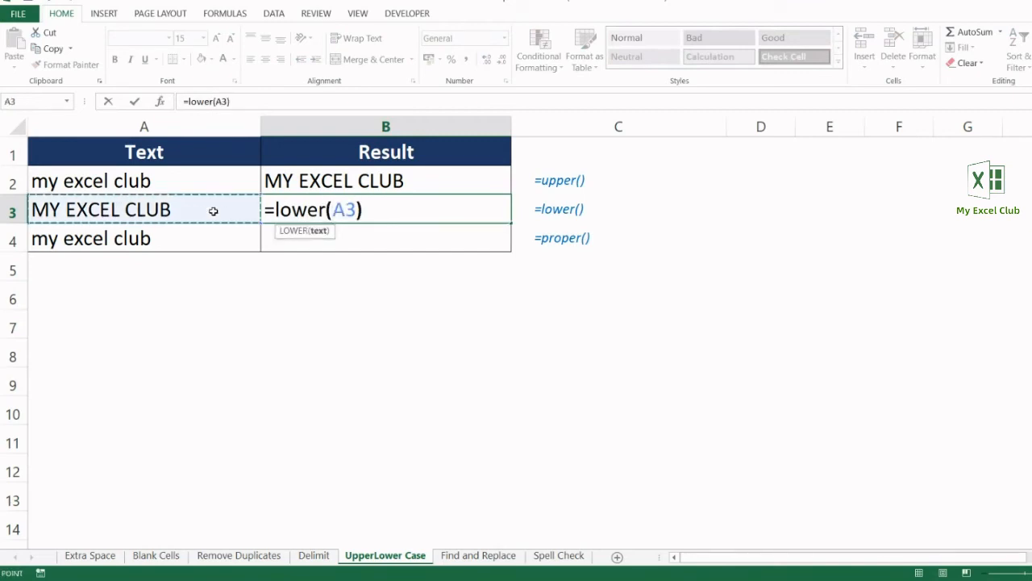
key(Return)
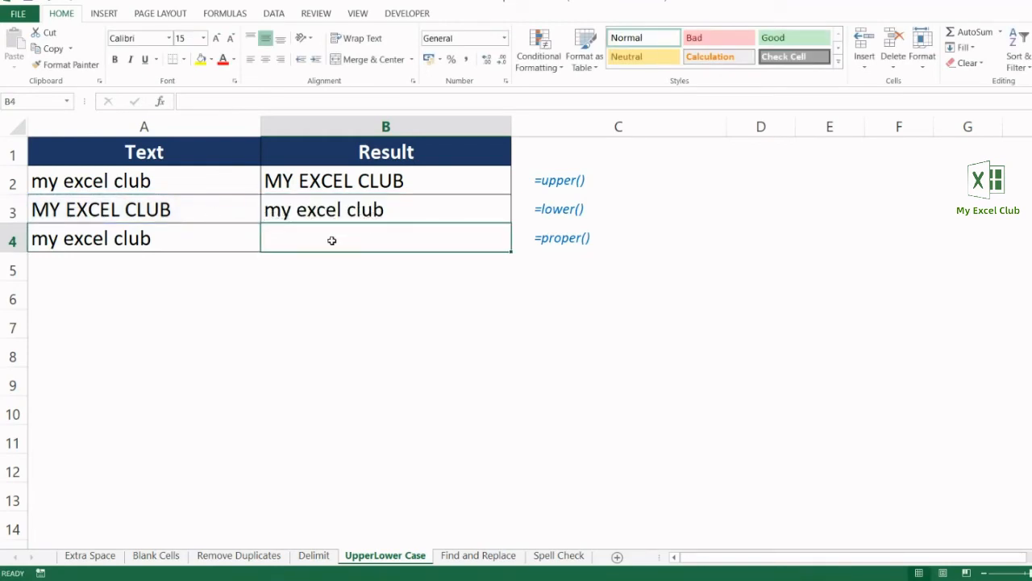
Enter =proper(A4) in B4 to capitalise each word of the A4 text, and review the function notes in C2:C4.
text(=prop)
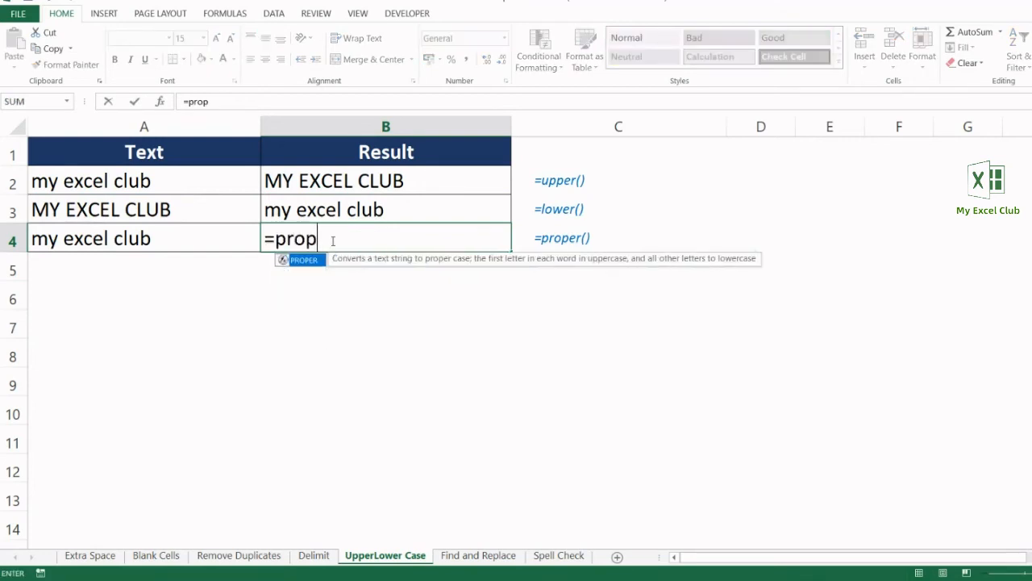
text(er()
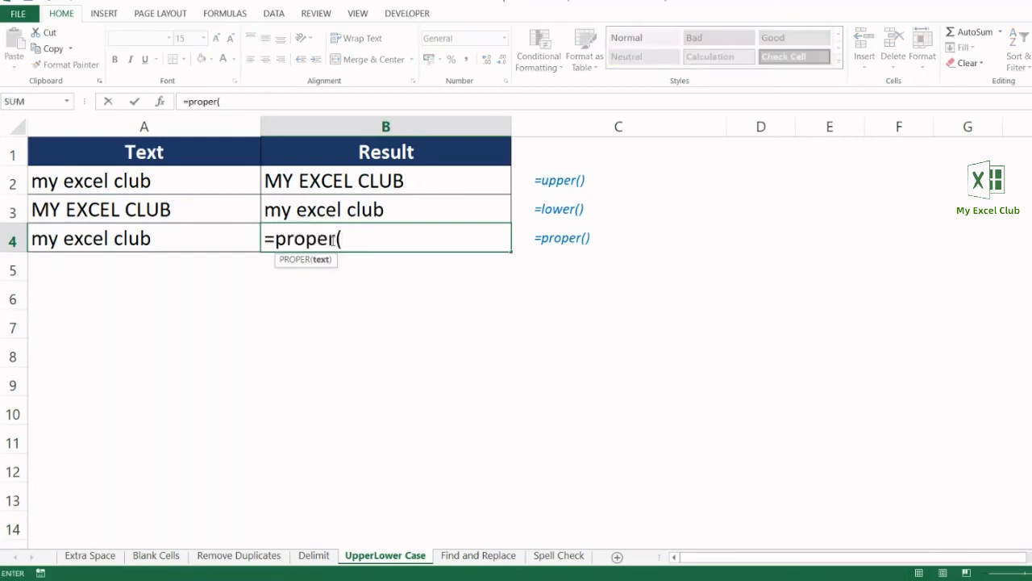
click(224, 238)
text())
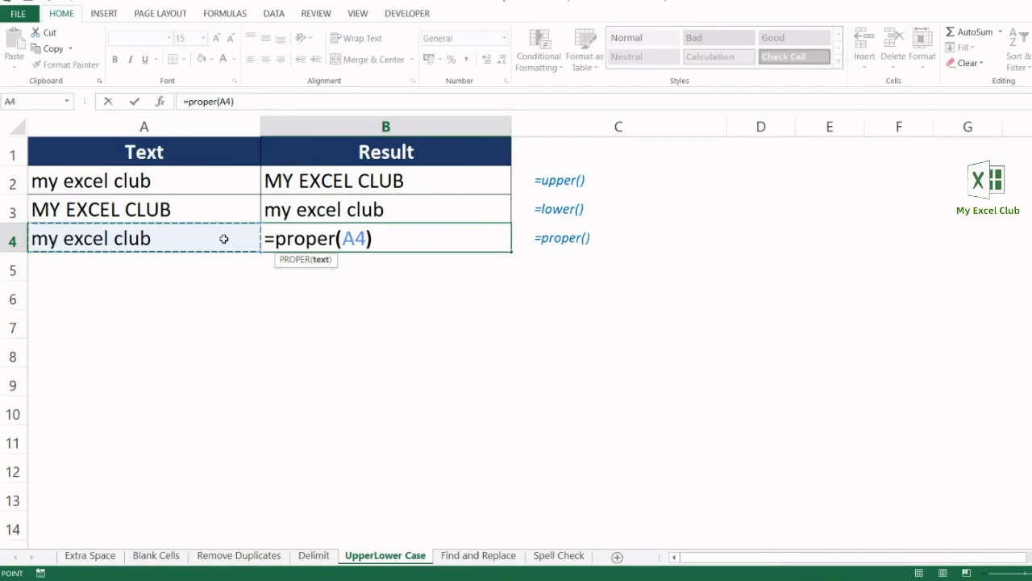
key(Return)
click(281, 240)
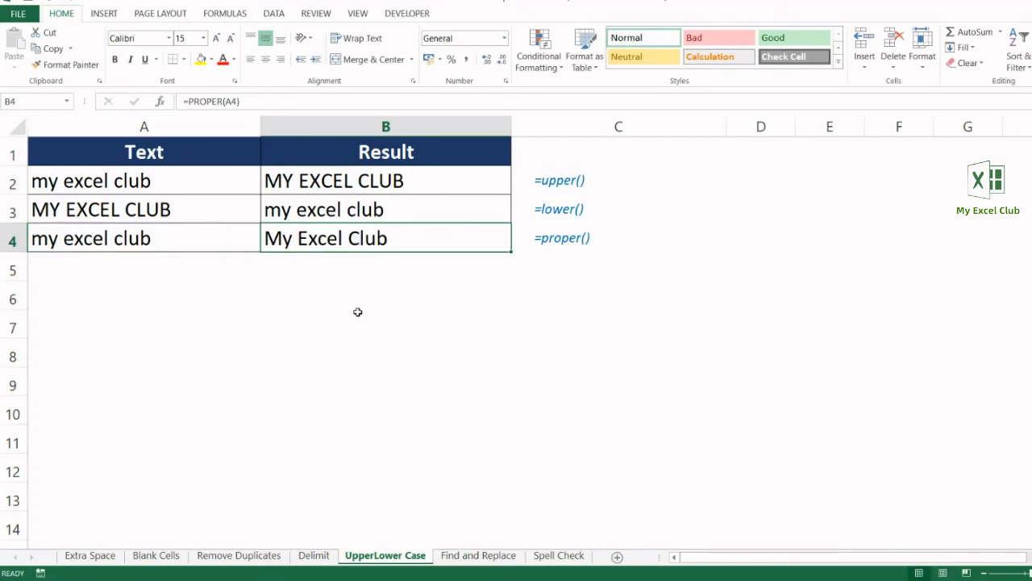
click(569, 180)
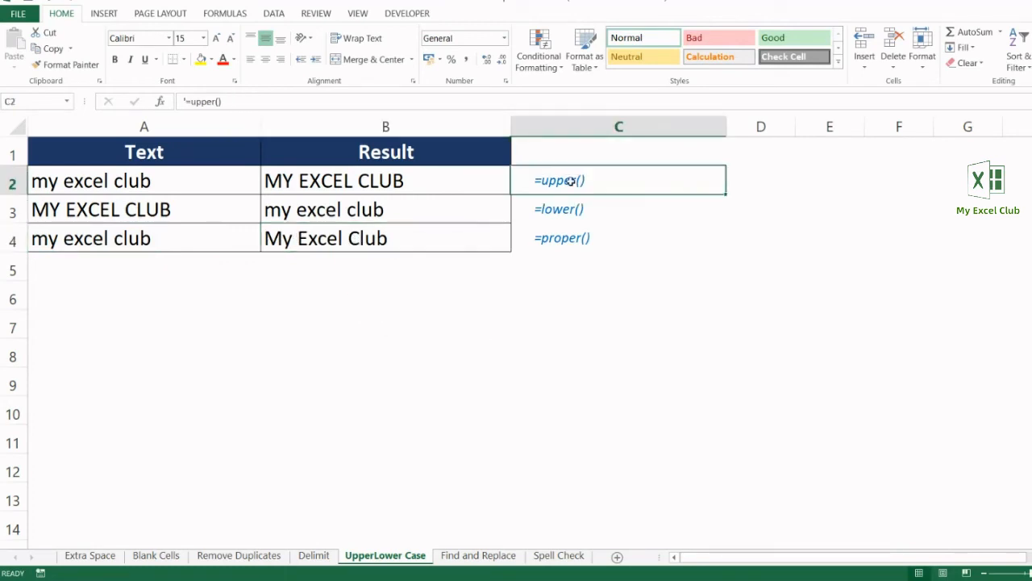
click(559, 210)
click(562, 238)
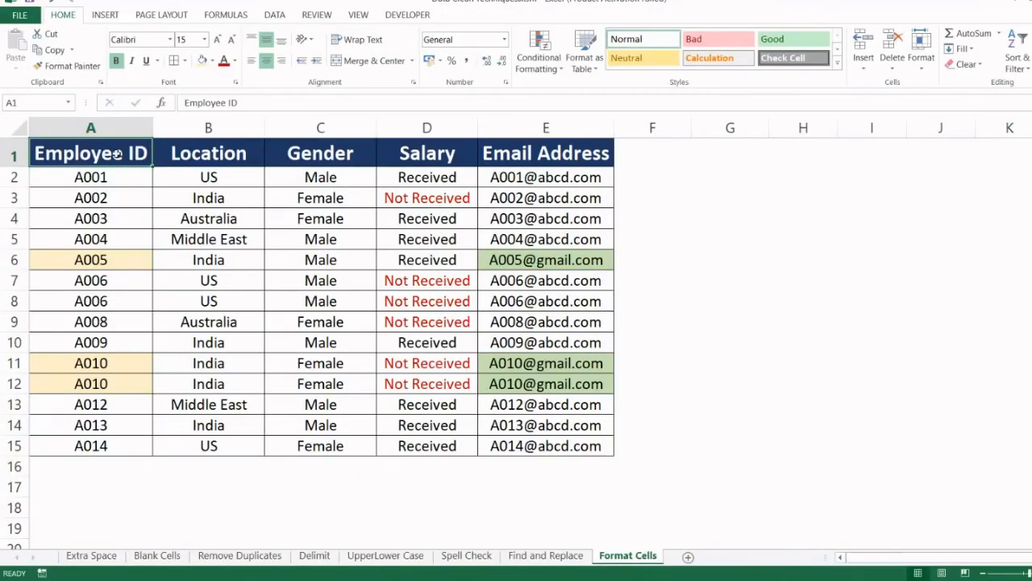
Examine the formatting of the Format Cells table: the Employee ID fills in A6, A11 and A12, and the Salary and Email Address columns.
mouse_move(108, 154)
mouse_down()
mouse_move(475, 257)
mouse_move(539, 408)
mouse_move(545, 453)
mouse_up()
click(117, 259)
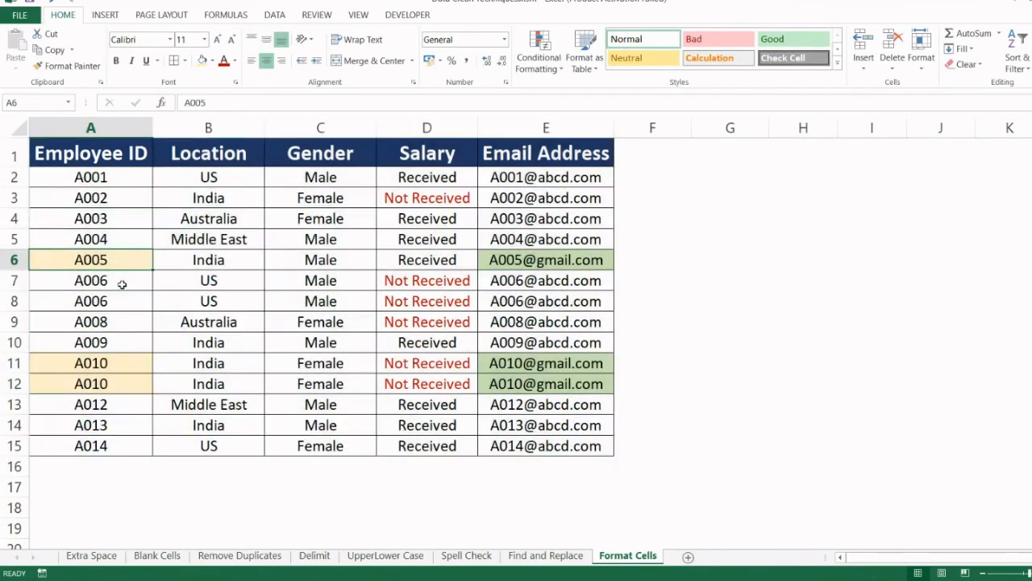
click(112, 359)
click(111, 382)
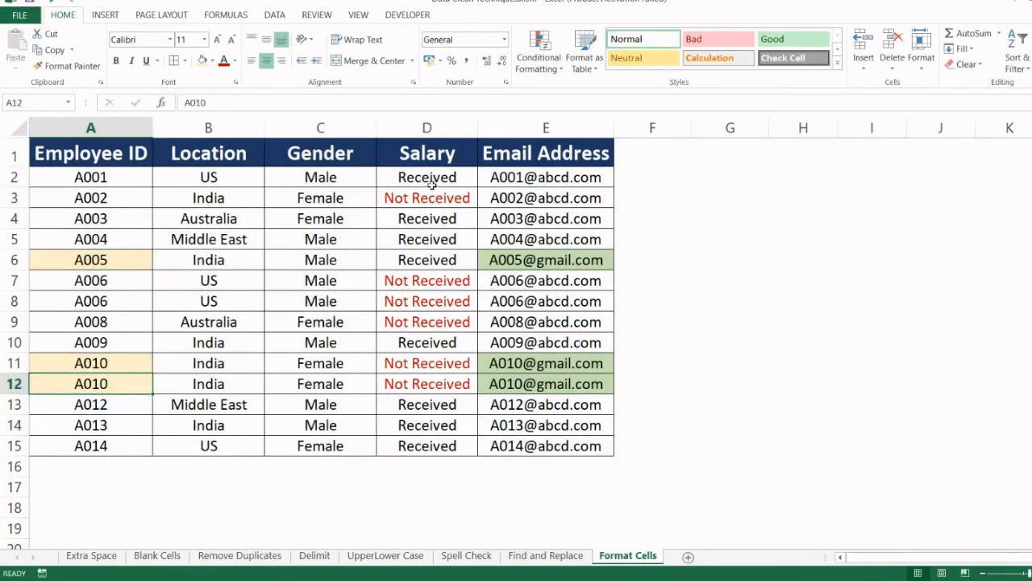
drag(432, 185, 443, 393)
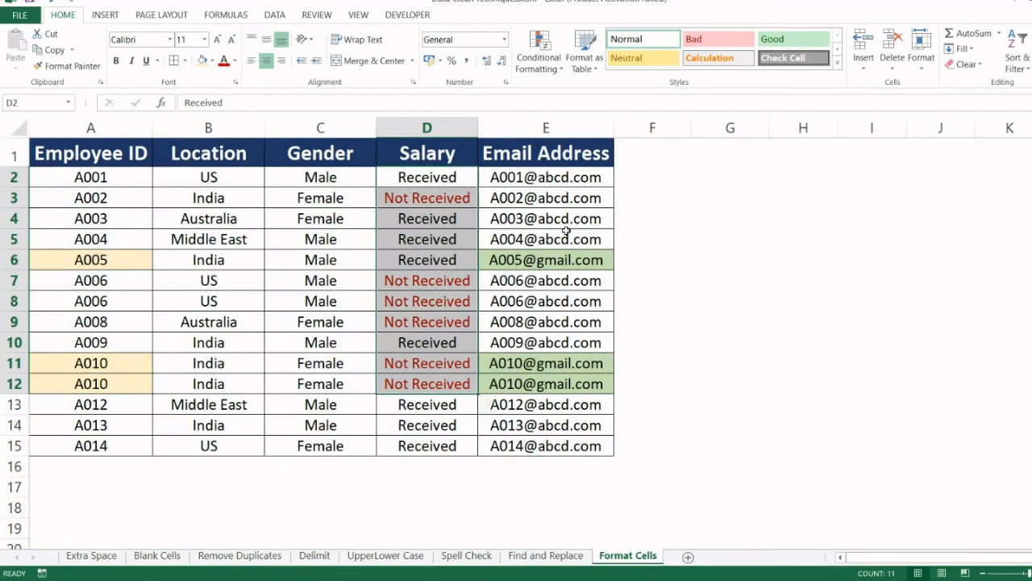
drag(567, 231, 622, 419)
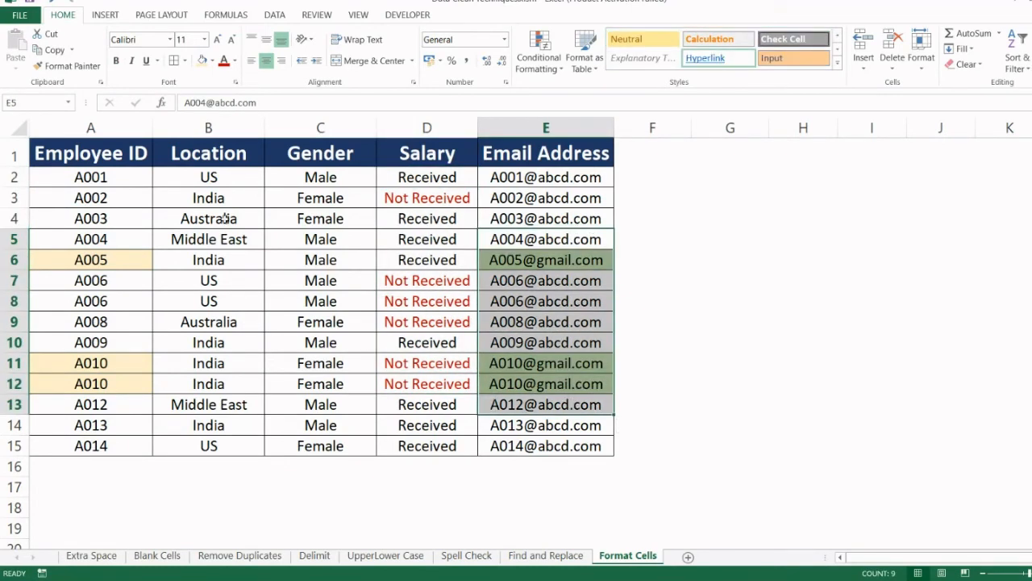
Clear all formats from the whole employee table A1:E15 while keeping its contents.
click(134, 154)
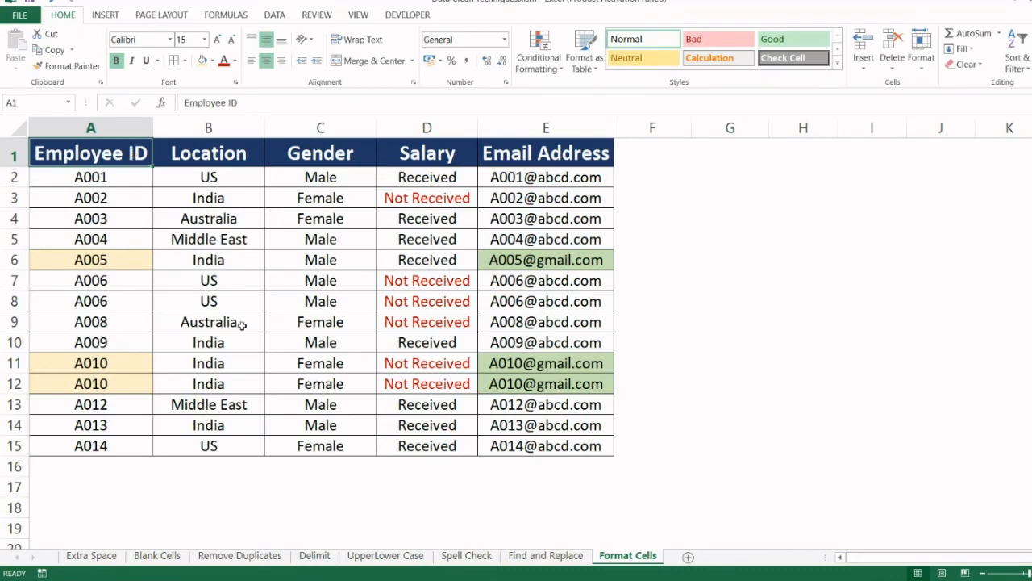
key(ctrl+a)
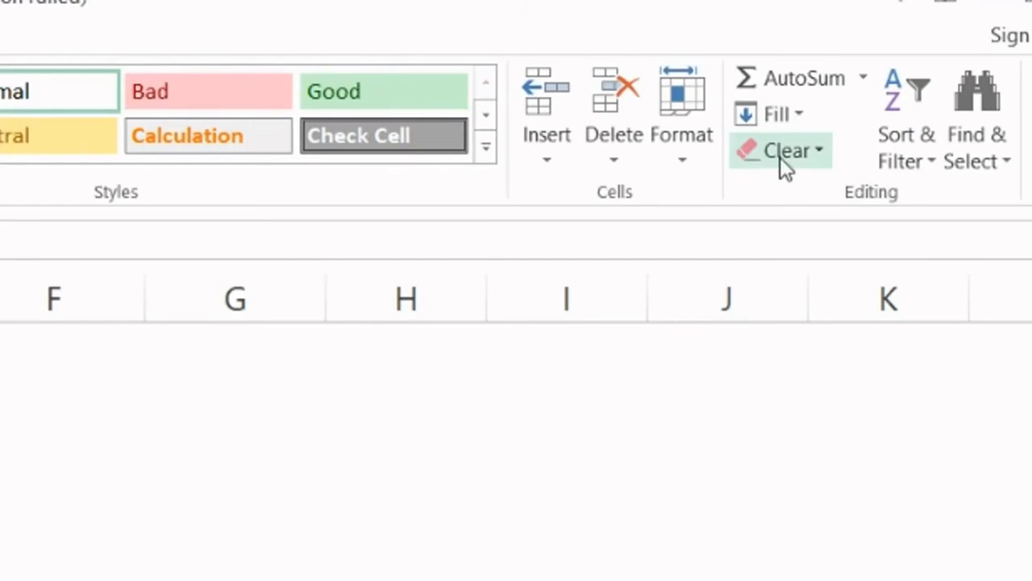
click(822, 154)
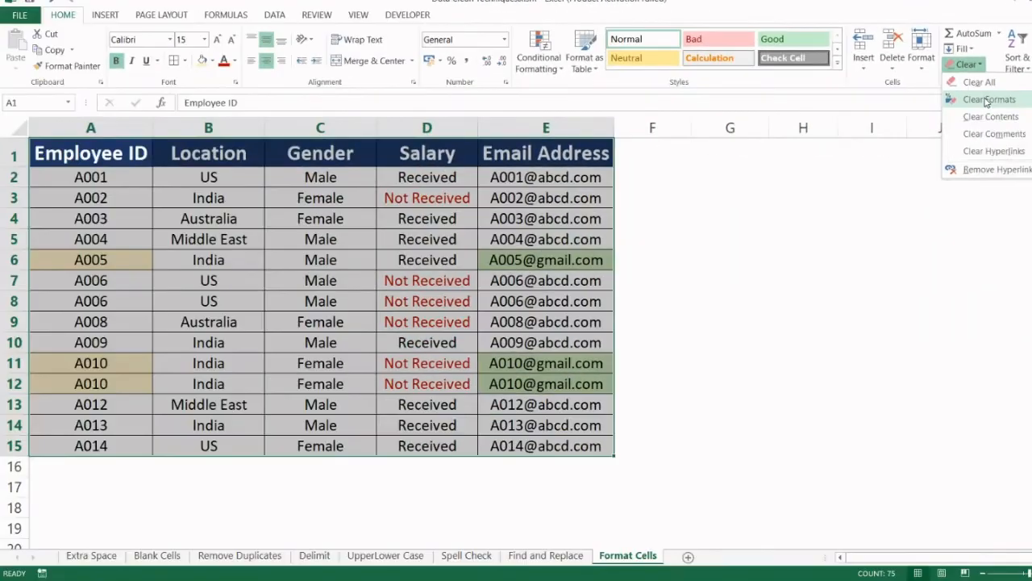
click(830, 229)
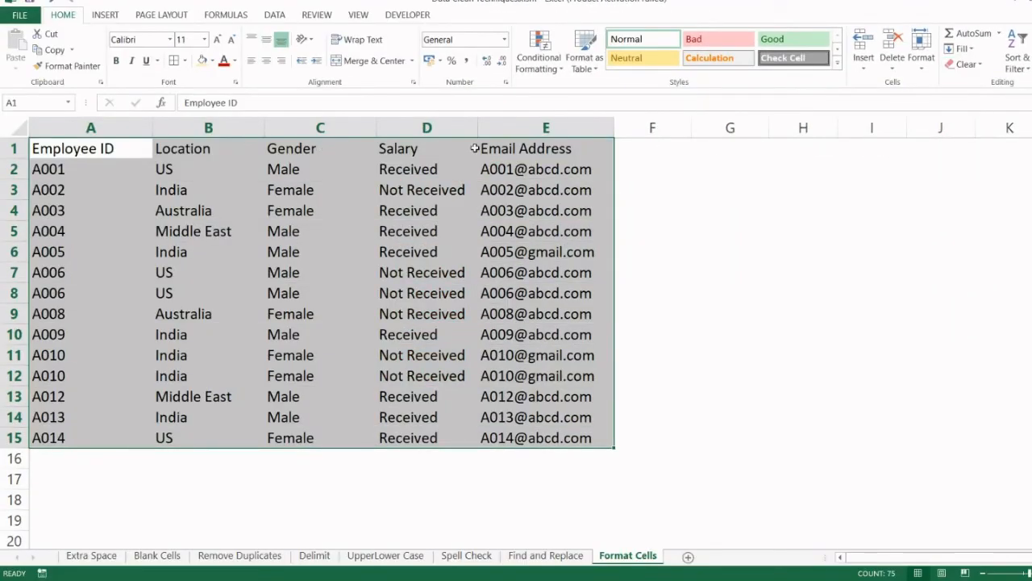
Undo the format clearing on the whole table, and clear all formats only from the data rows A2:E15.
key(ctrl+z)
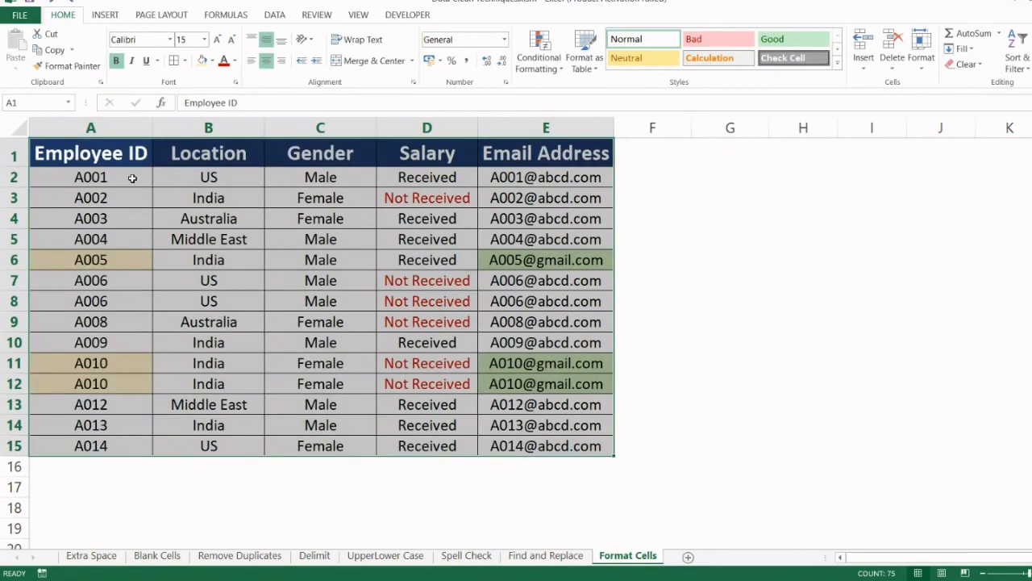
drag(131, 178, 569, 439)
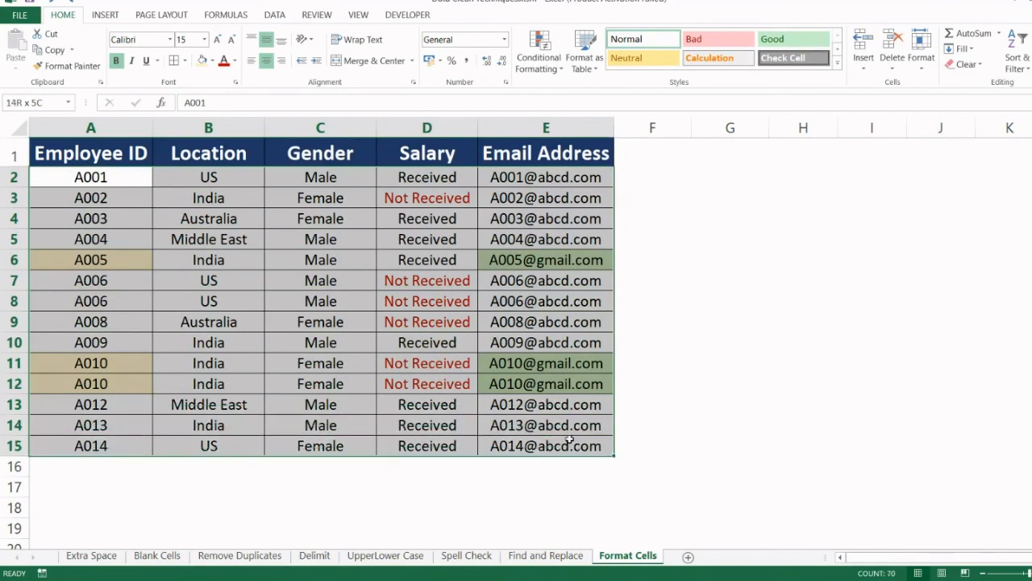
click(967, 63)
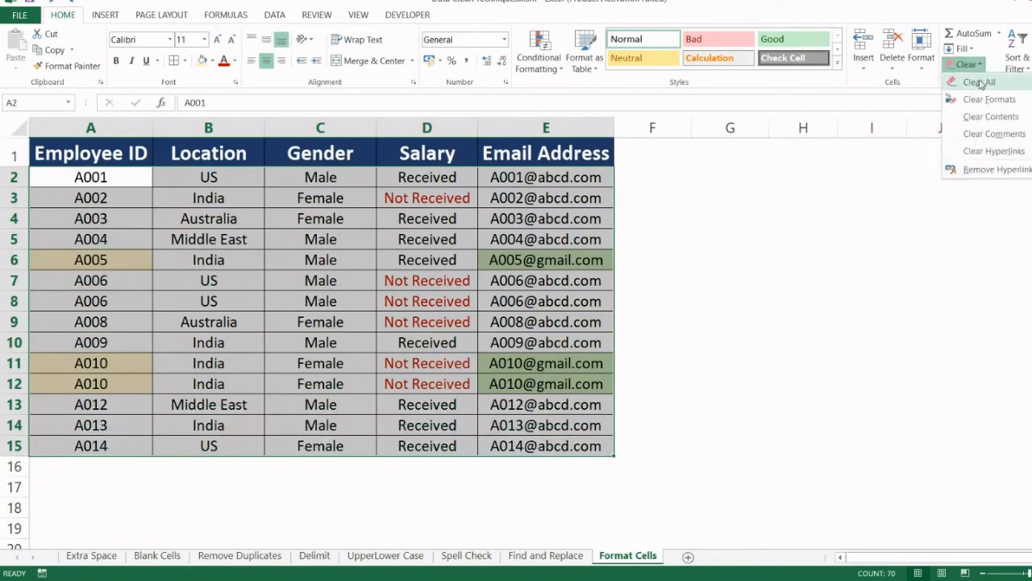
click(986, 99)
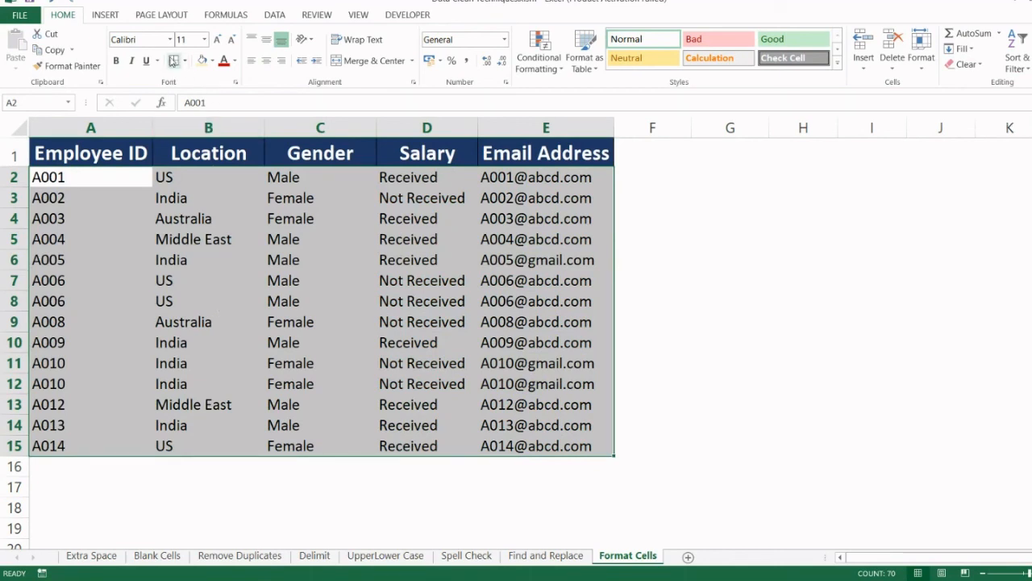
Add borders around every cell of the data rows A2:E15, and select the Employee ID header cell.
click(175, 63)
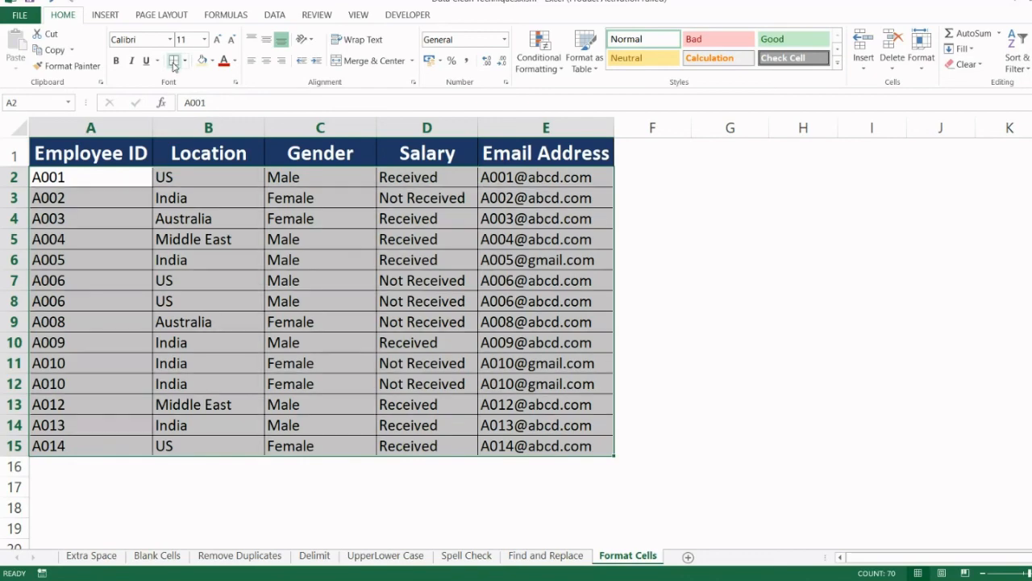
click(127, 154)
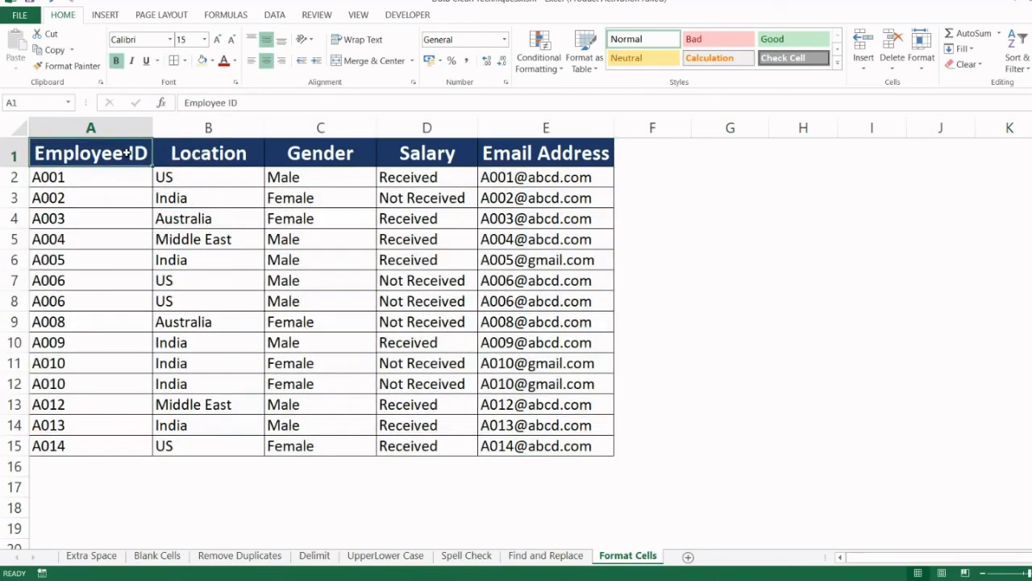